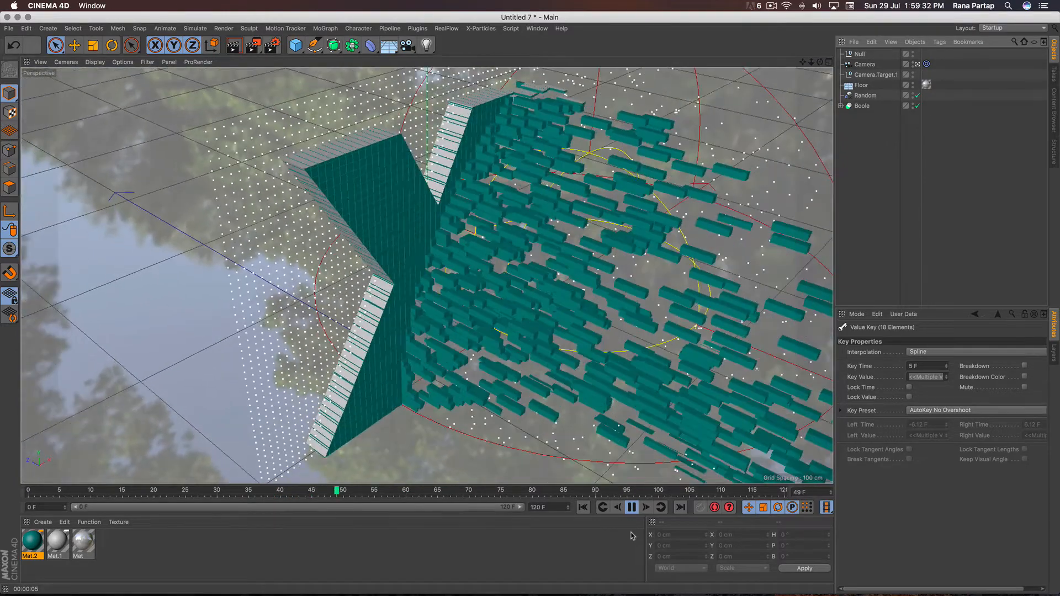
- Stop the playback of the finished X animation and render the current frame in the viewport
click(633, 508)
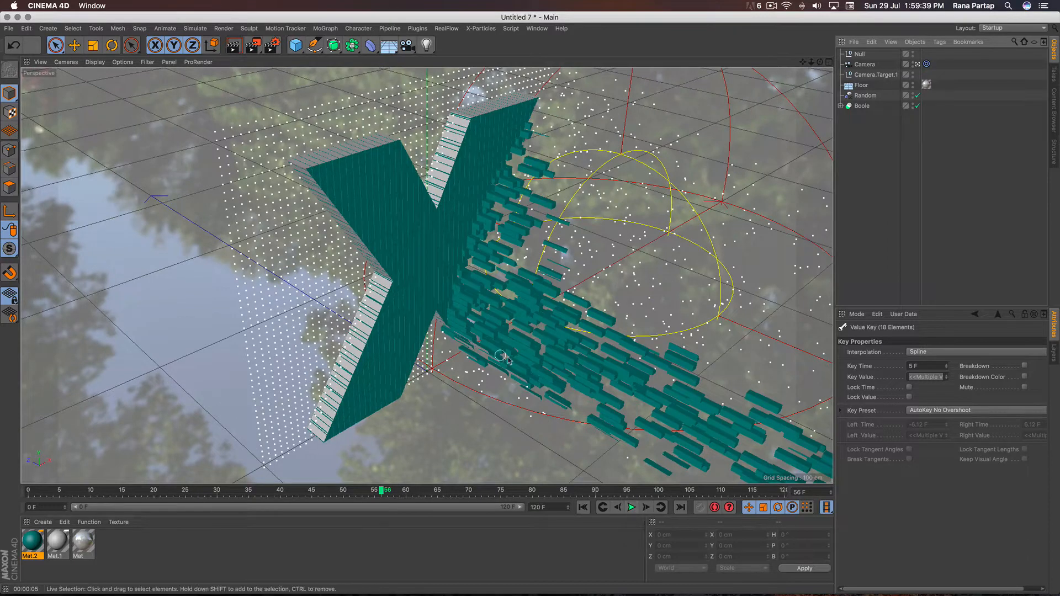
key(super+r)
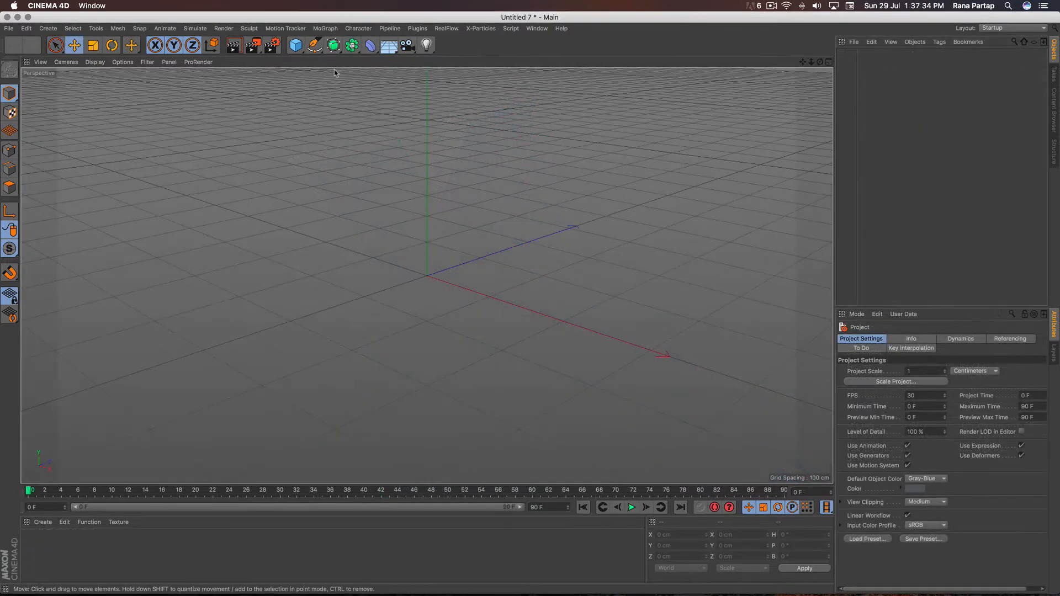
- Add a MoText object reading "X" and set its alignment to Middle
click(325, 28)
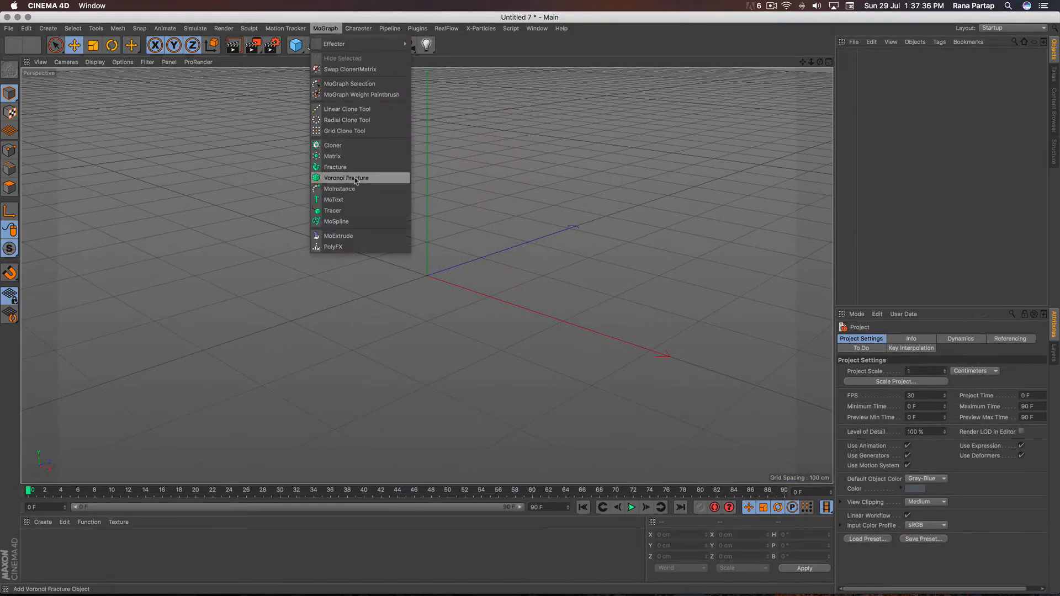
click(357, 205)
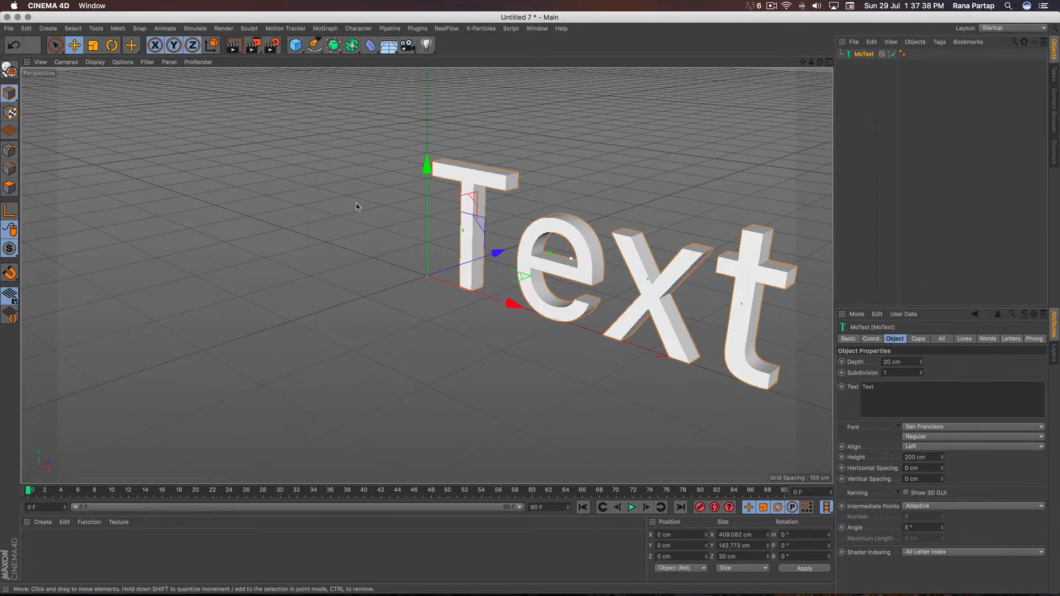
click(869, 386)
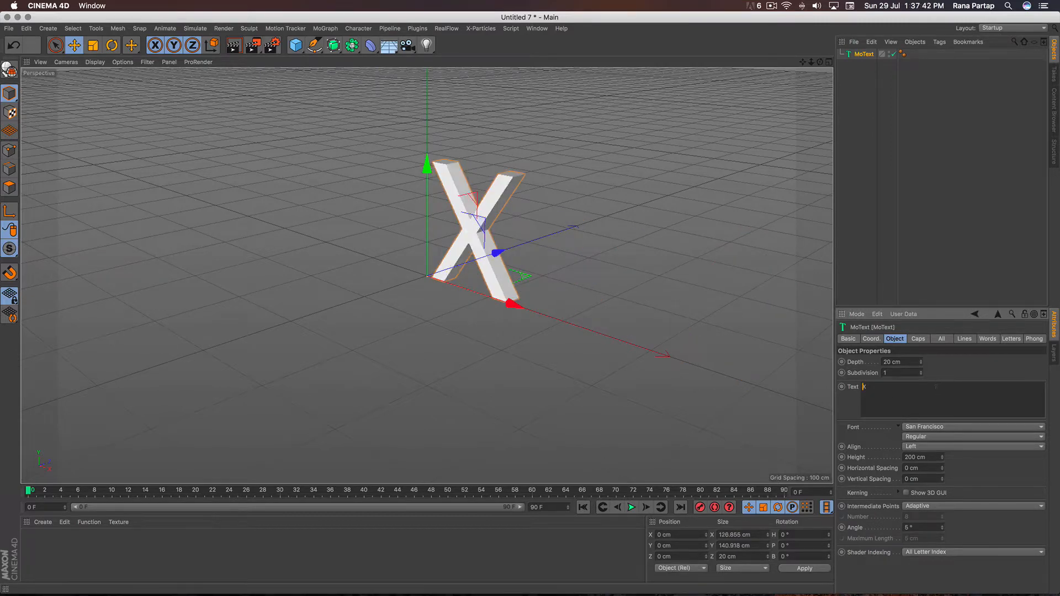
click(944, 447)
click(939, 461)
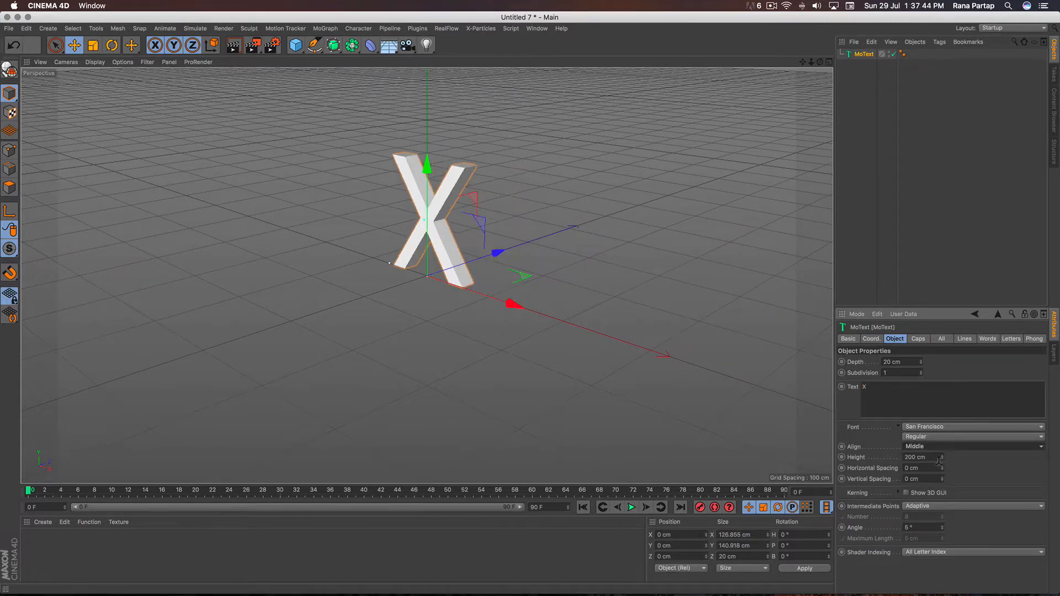
- Set the X text's font to Proxima Nova and its depth to 420 cm
click(937, 433)
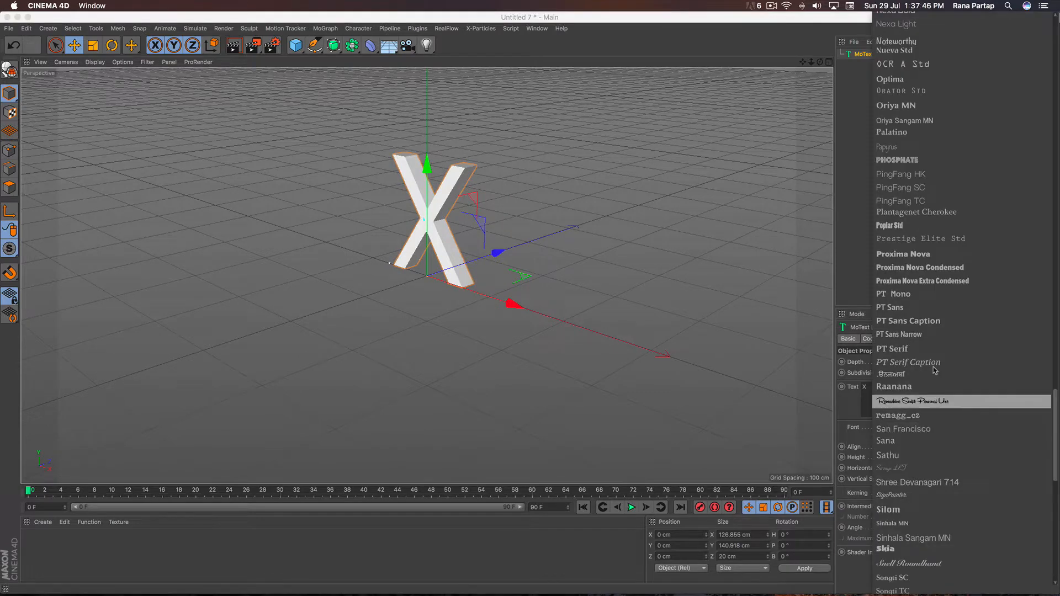
click(949, 260)
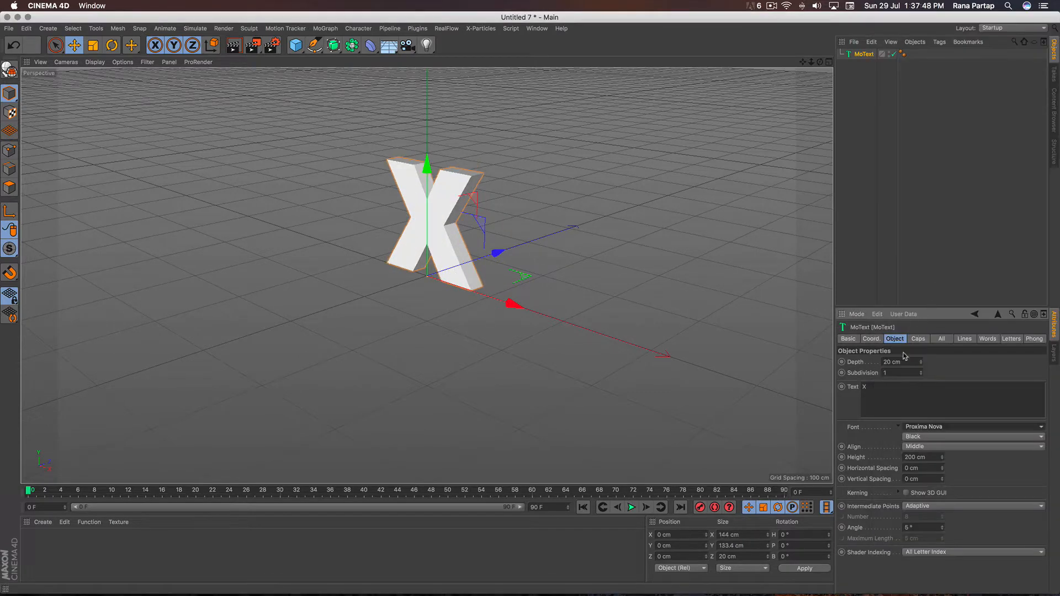
click(885, 361)
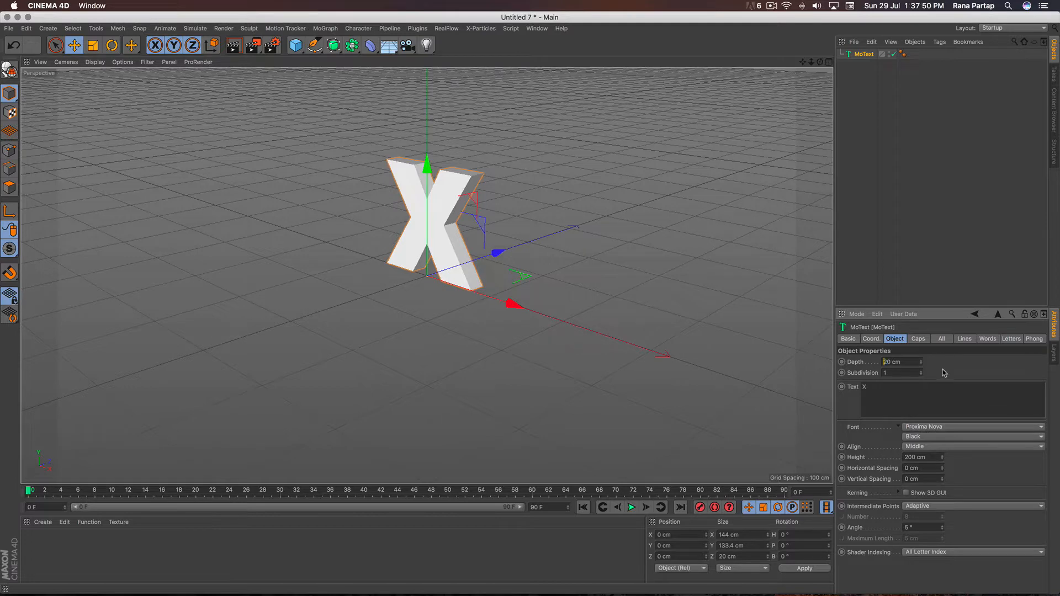
key(Return)
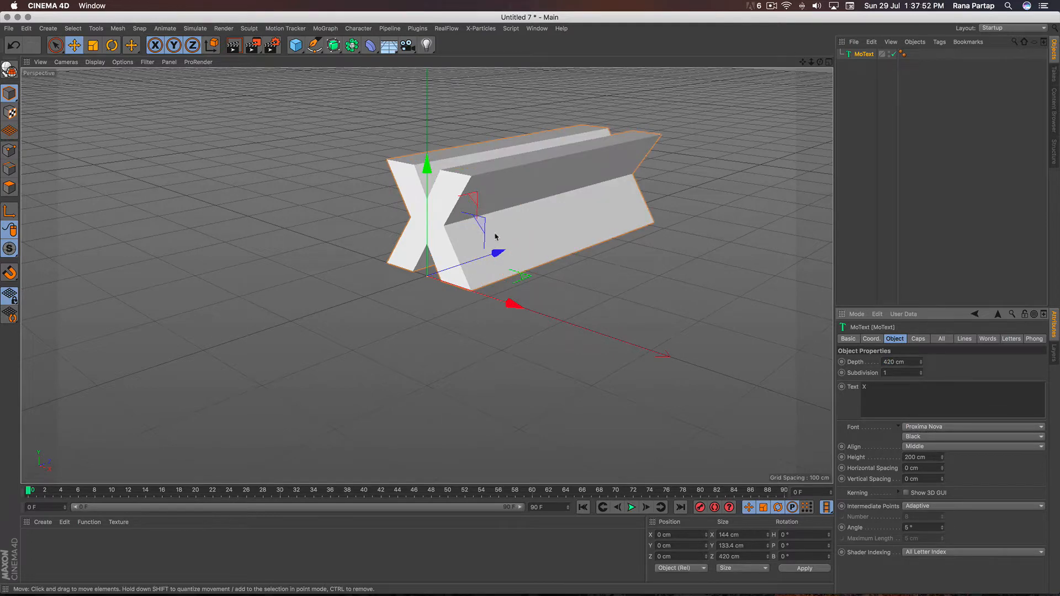
alt+drag(495, 236, 462, 223)
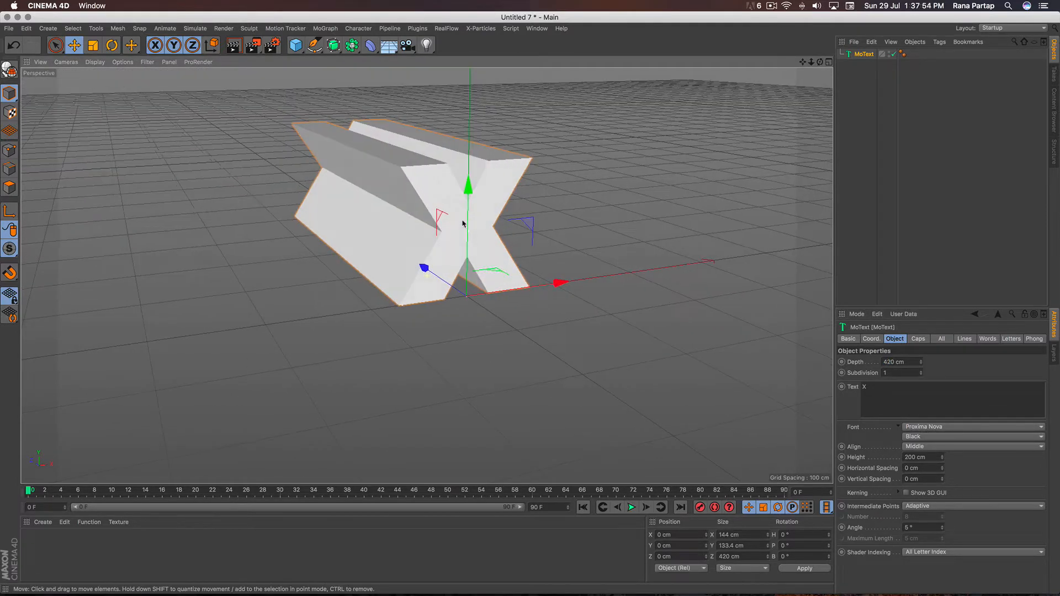
alt+middle_drag(462, 224, 478, 271)
alt+right_drag(479, 272, 480, 249)
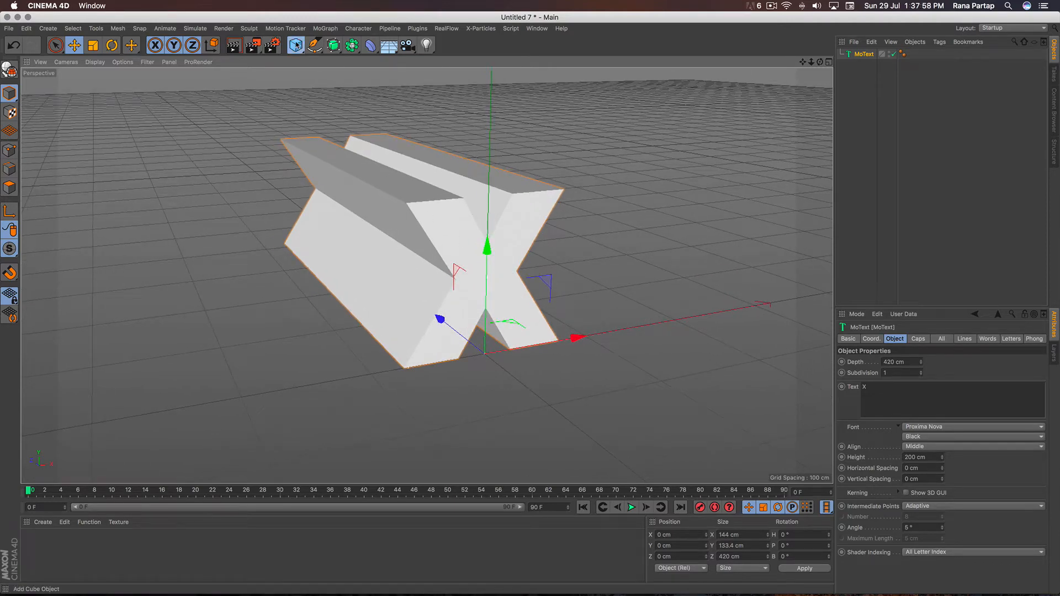
- Add a cube and set its X, Y and Z sizes to 3 cm each
click(295, 45)
click(394, 59)
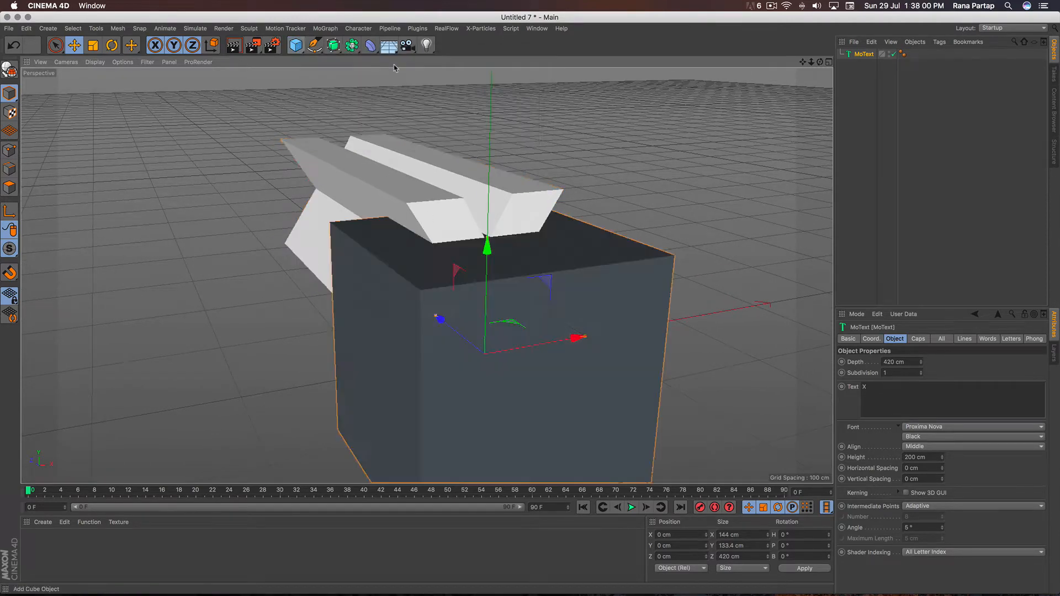
click(872, 361)
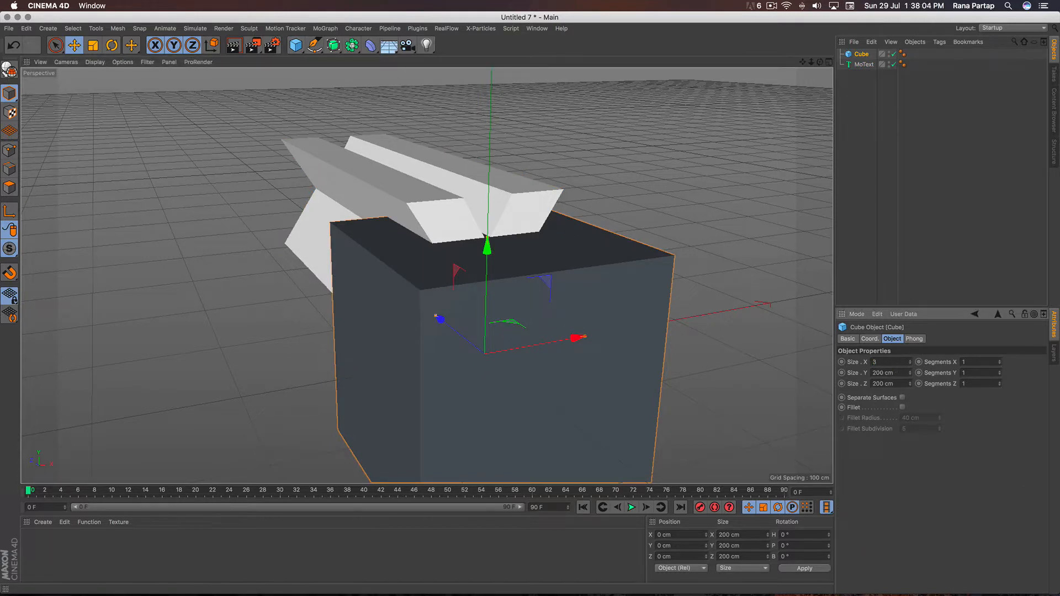
text(3)
key(Tab)
key(Tab)
text(3)
key(Return)
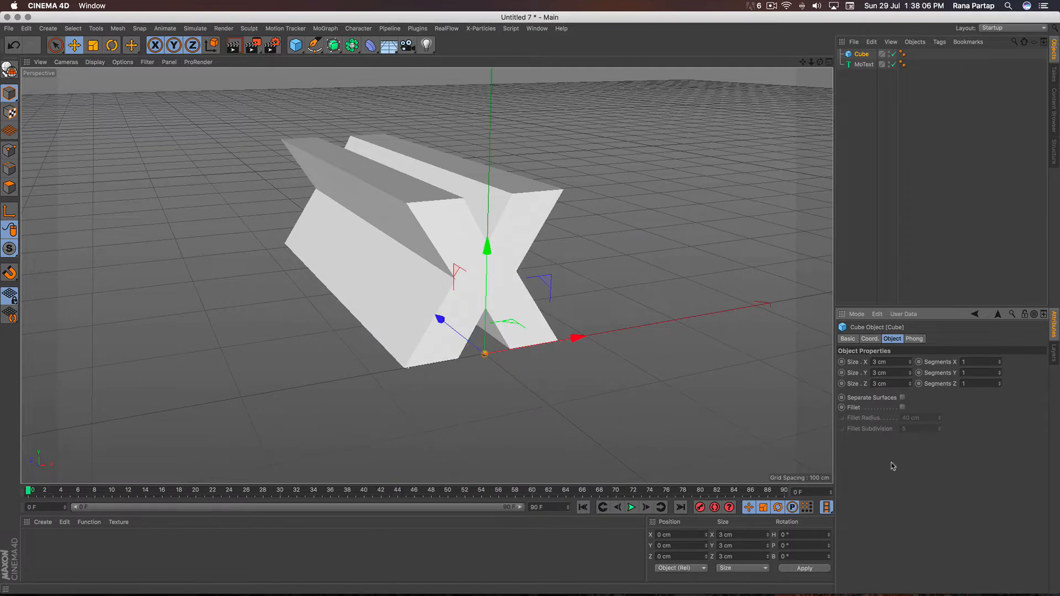
scroll(488, 365, up, 5)
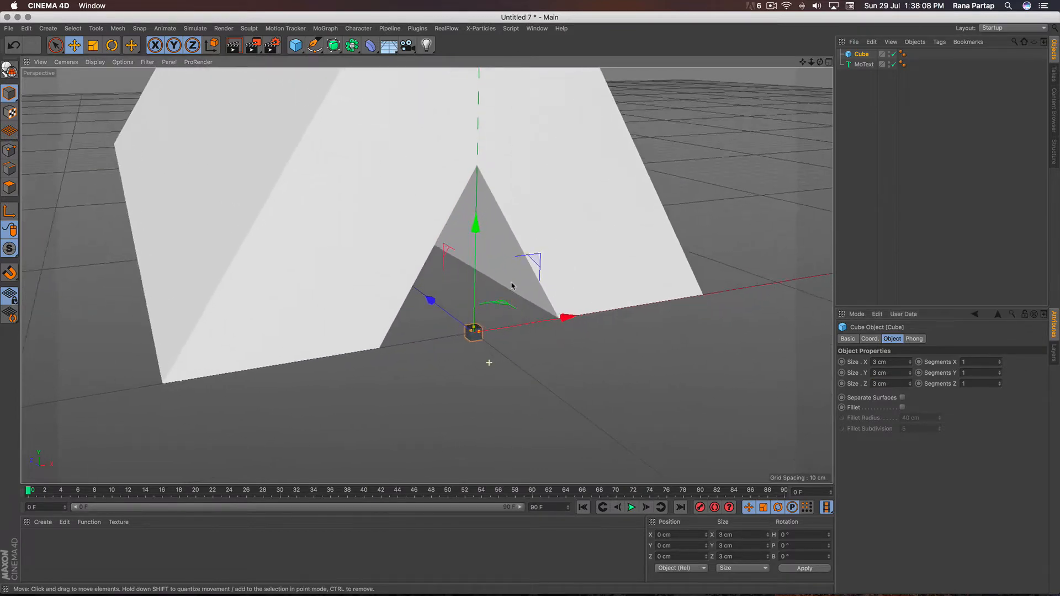
scroll(487, 362, down, 5)
scroll(491, 357, down, 1)
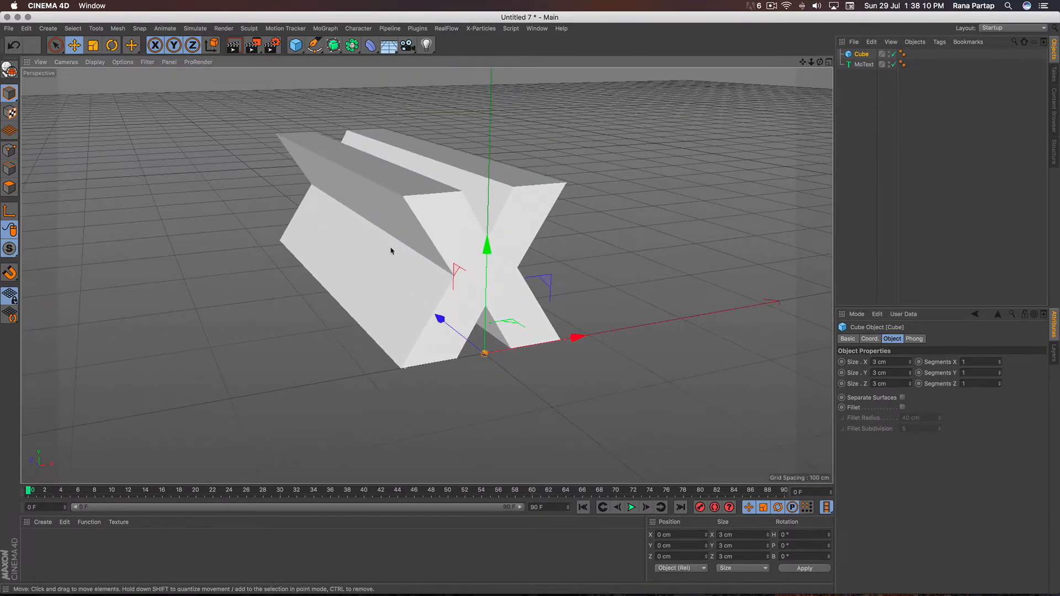
- Add a MoGraph Cloner and make the small cube its child
click(325, 29)
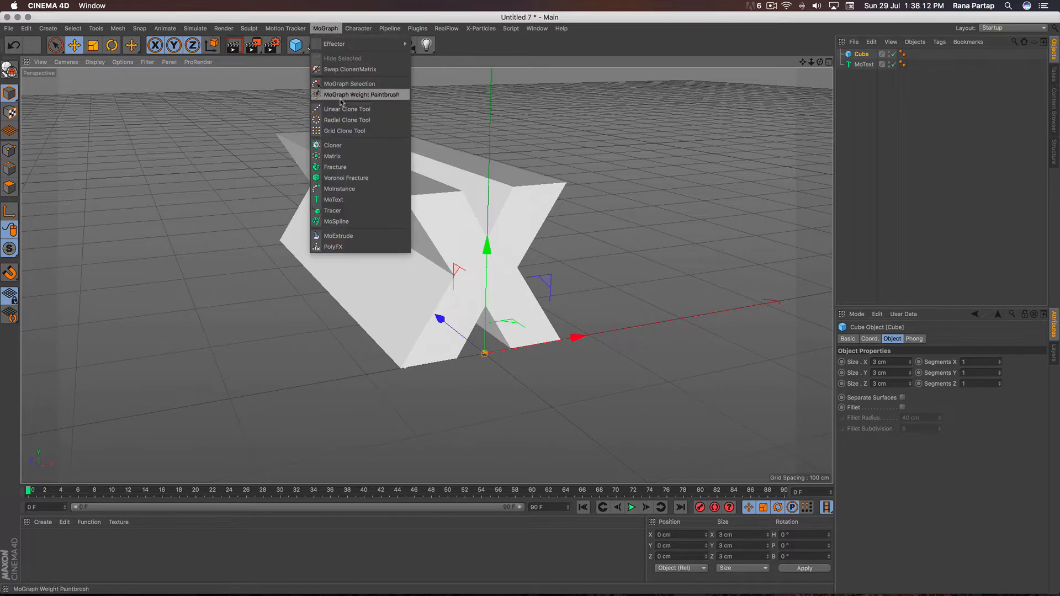
click(365, 146)
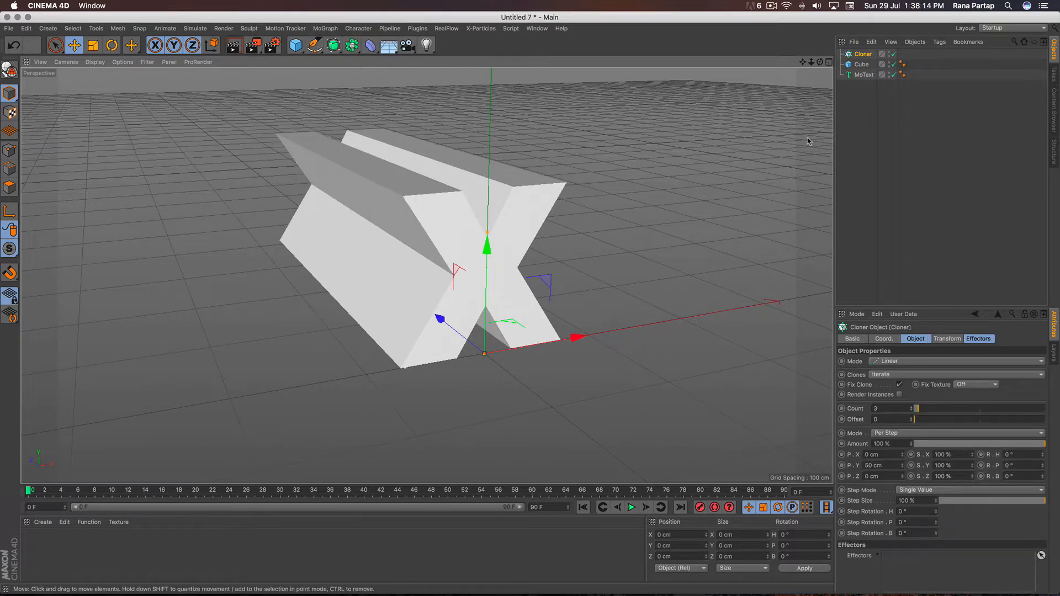
drag(849, 66, 866, 57)
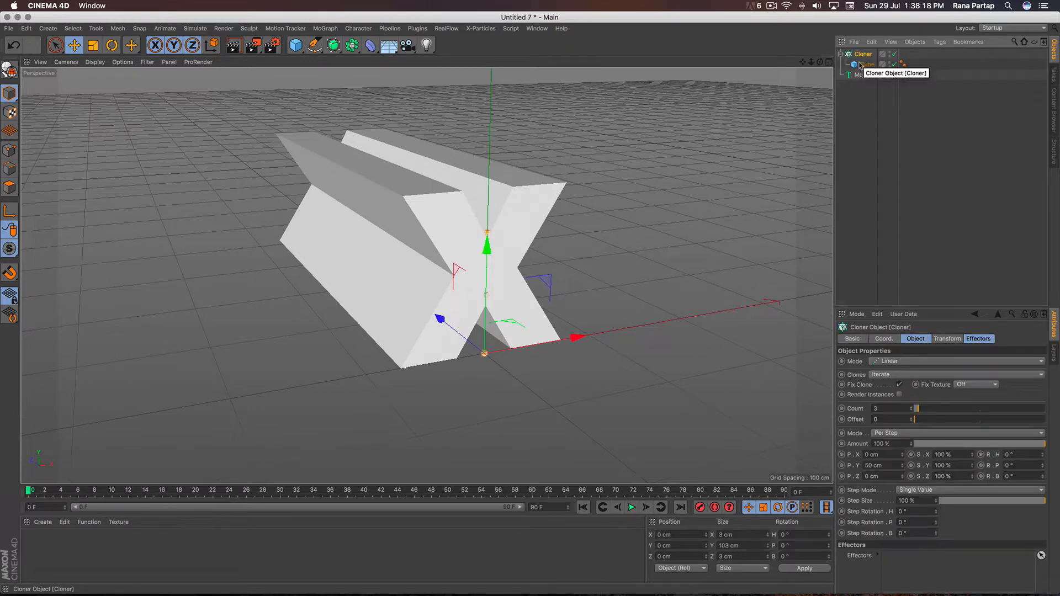
- Set the Cloner's mode to Grid Array and reduce its Z count to 1
click(915, 362)
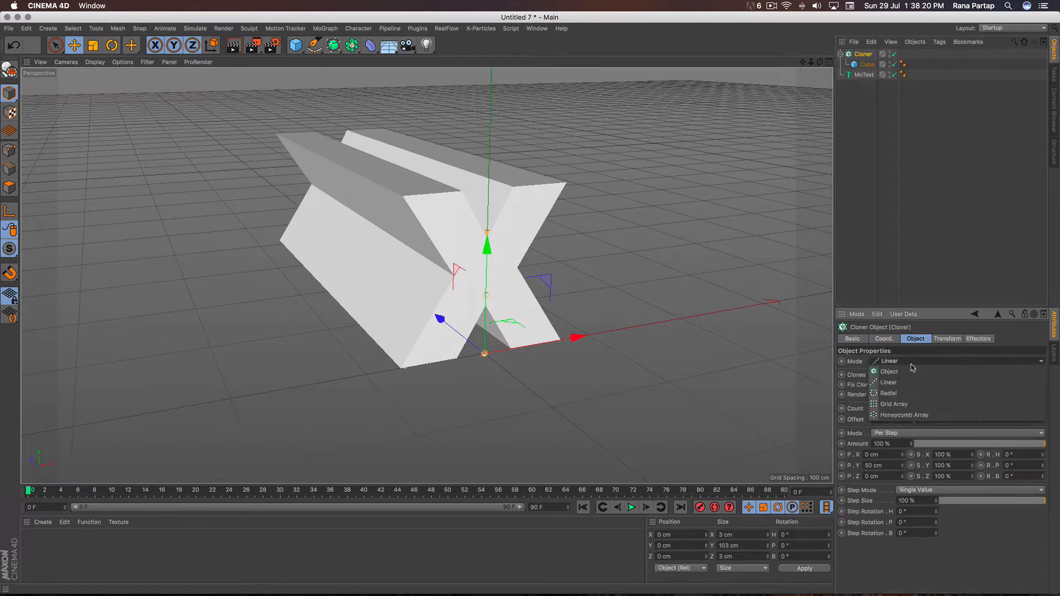
click(917, 406)
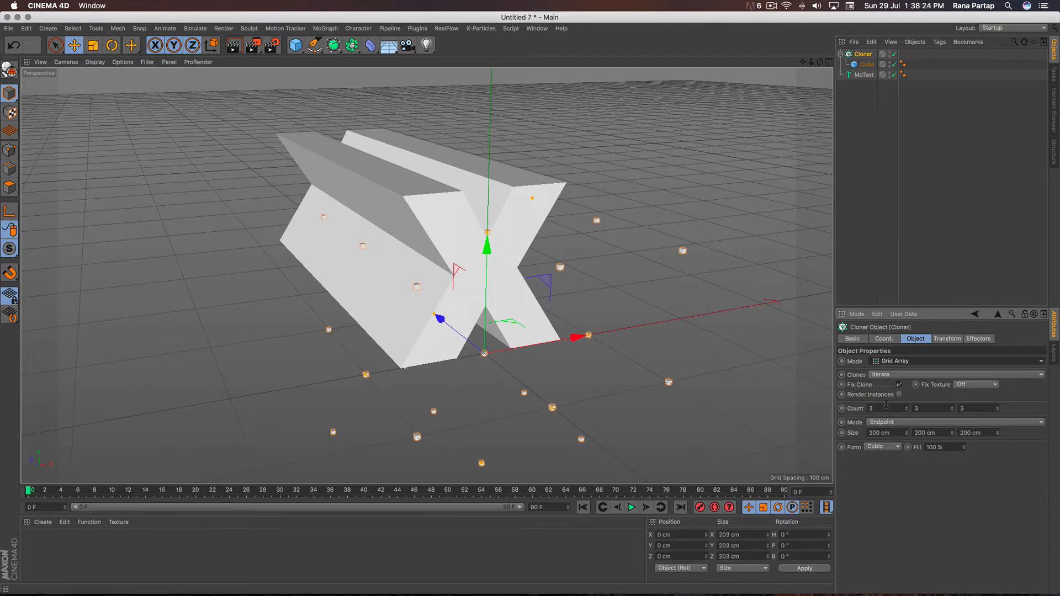
click(998, 410)
click(998, 411)
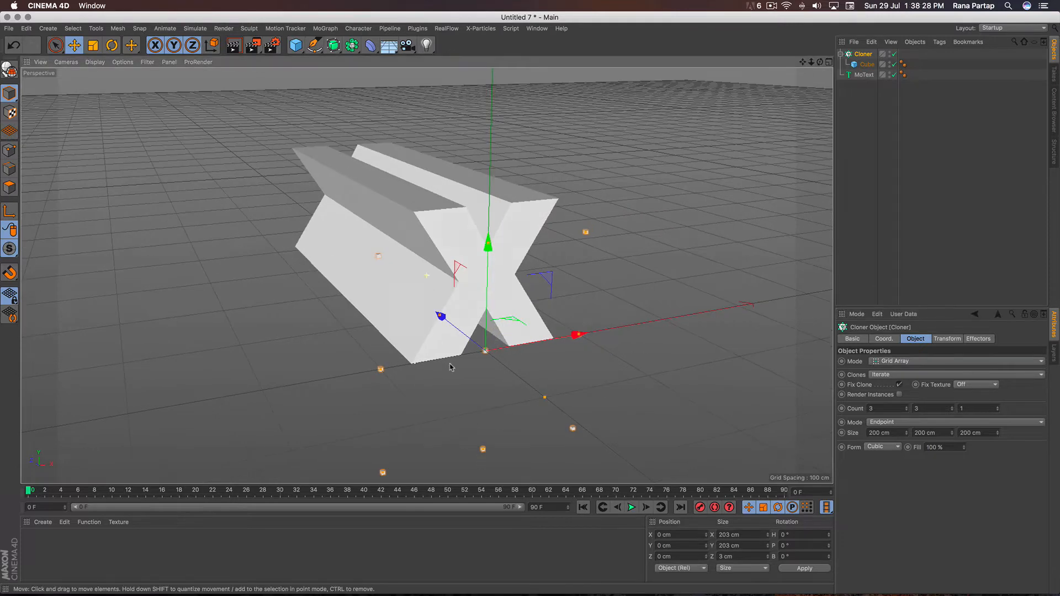
mouse_move(450, 367)
alt+mouse_down()
mouse_move(509, 359)
mouse_move(492, 348)
mouse_move(457, 355)
alt+mouse_up()
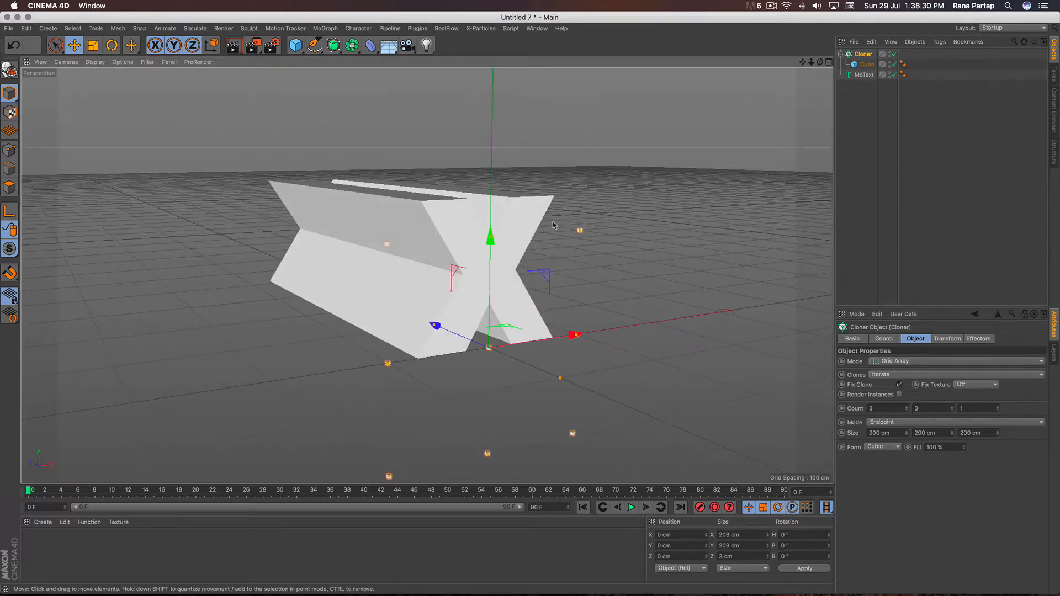
- In the front view, raise the Cloner's X and Y counts to 63 each so the cubes nearly touch
click(828, 64)
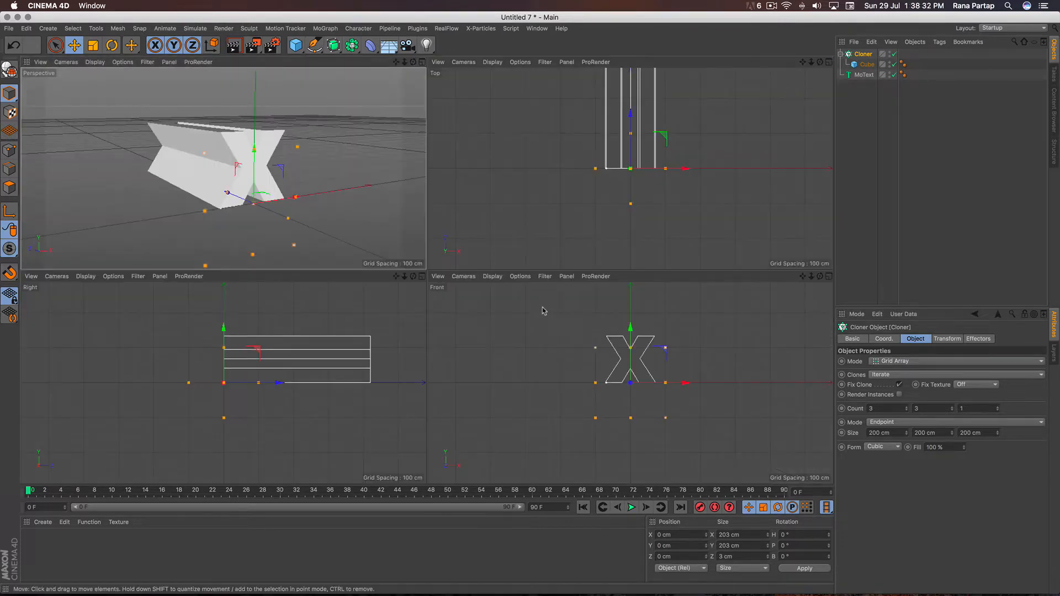
click(829, 276)
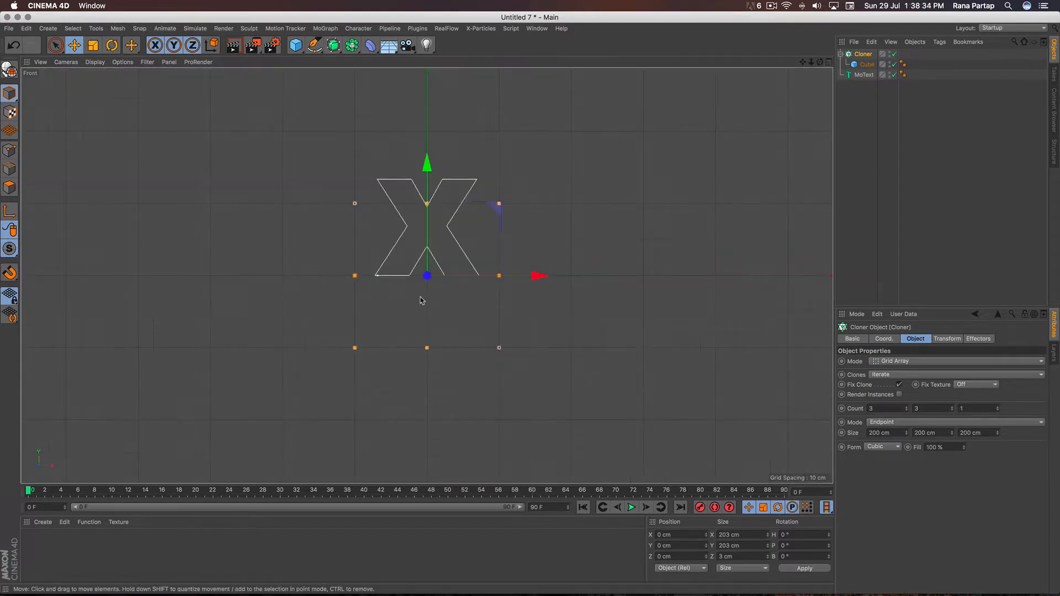
scroll(432, 252, up, 2)
scroll(433, 251, up, 2)
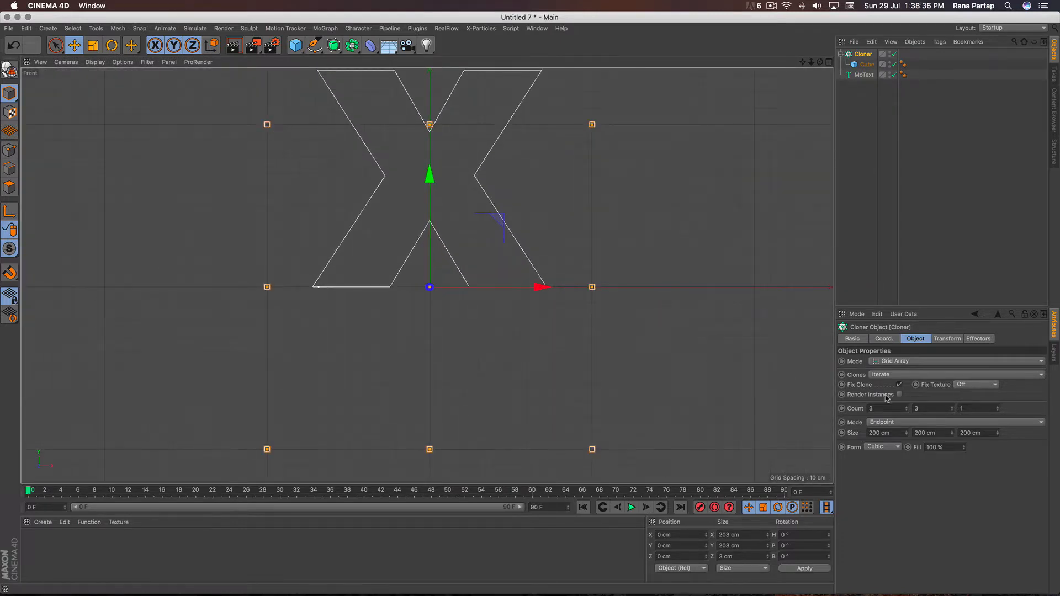
drag(954, 410, 908, 409)
scroll(442, 238, up, 3)
scroll(442, 238, up, 3)
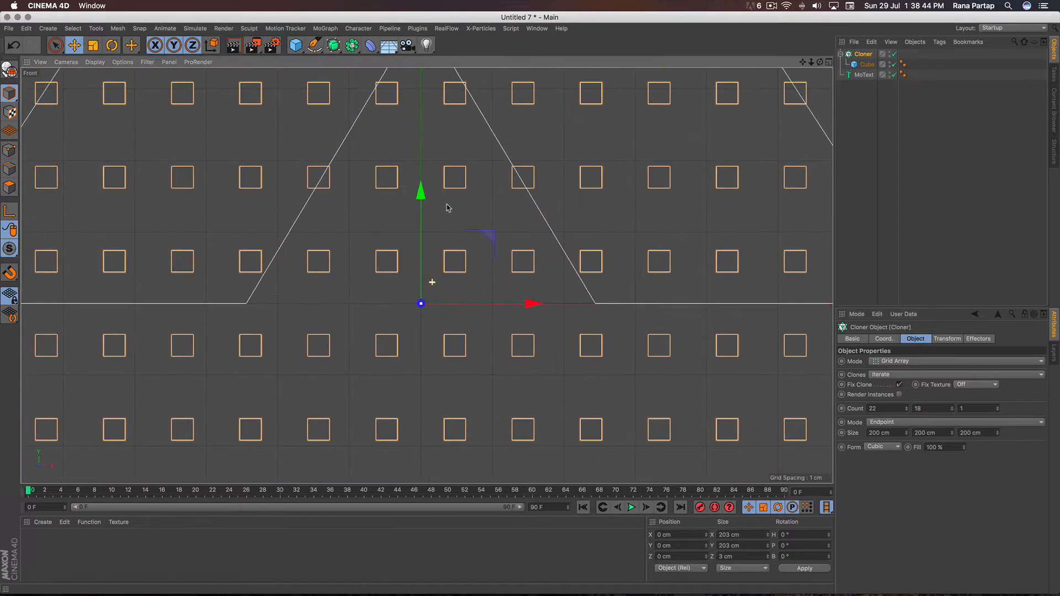
drag(909, 410, 953, 411)
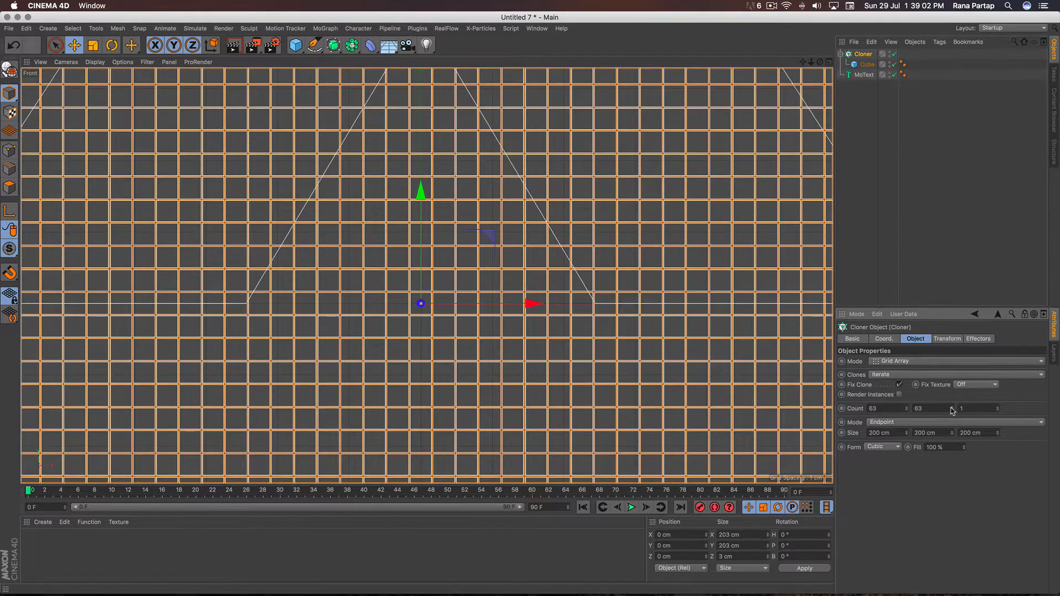
mouse_move(438, 261)
alt+right_down()
mouse_move(461, 176)
mouse_move(426, 334)
alt+right_up()
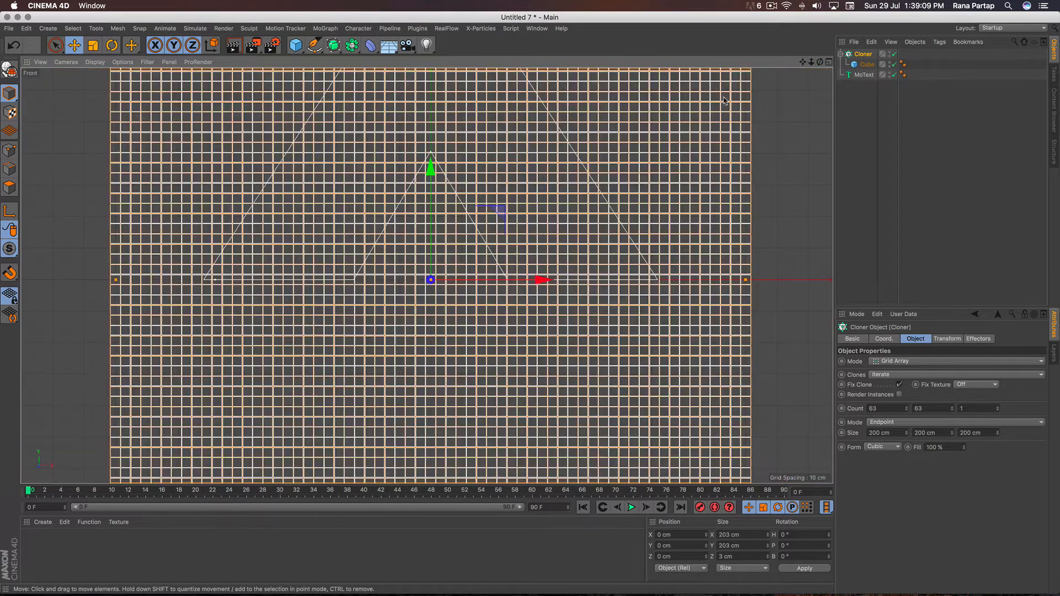
- Back in the perspective view, move the Cloner grid up along Y to about 53 cm so it covers the X
click(829, 62)
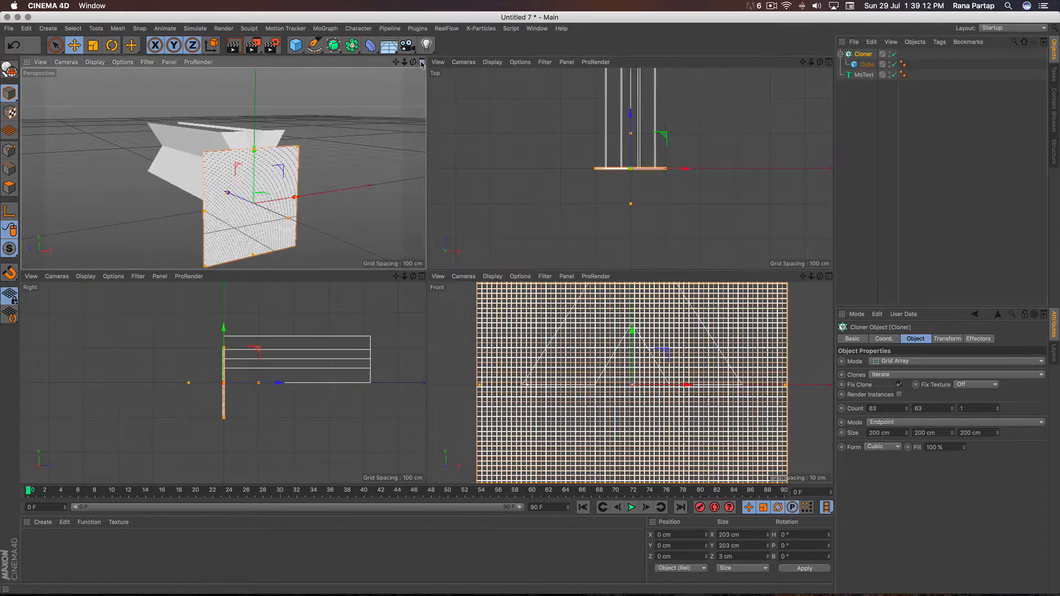
click(422, 62)
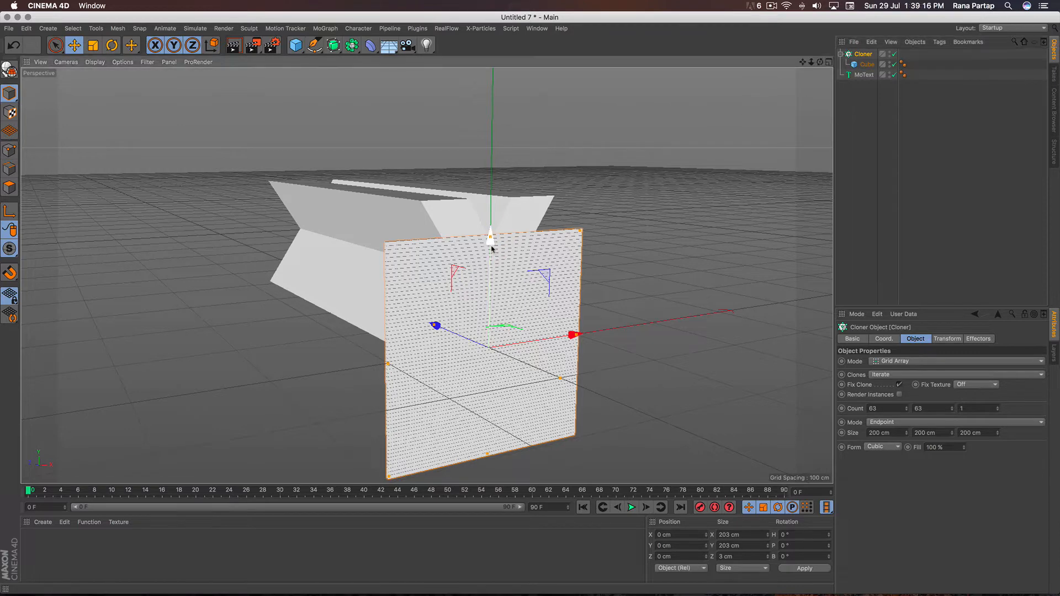
drag(491, 242, 497, 185)
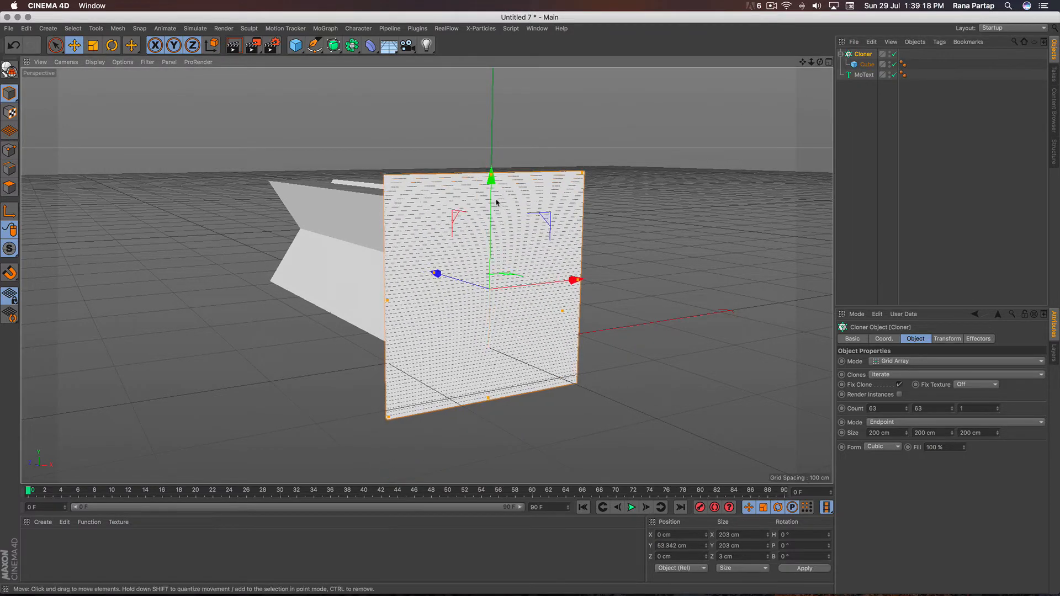
- Move the X text along Z to about -336 cm so it passes through the cube grid
alt+drag(483, 256, 425, 264)
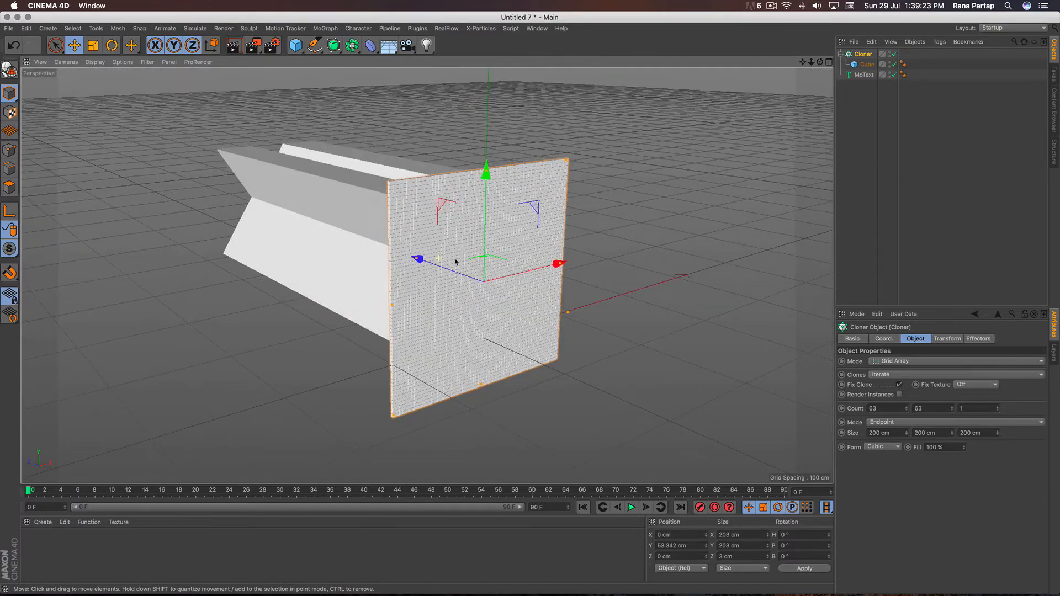
click(865, 75)
drag(417, 311, 768, 465)
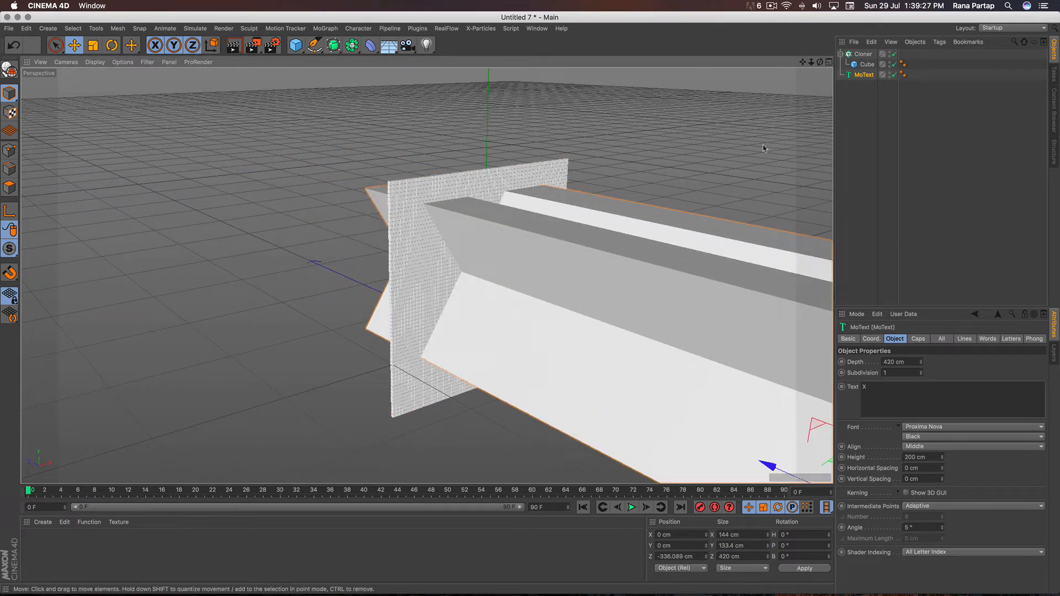
- In the top view, move the X text along Z to about -403 cm so its end just passes through the cube grid
click(829, 62)
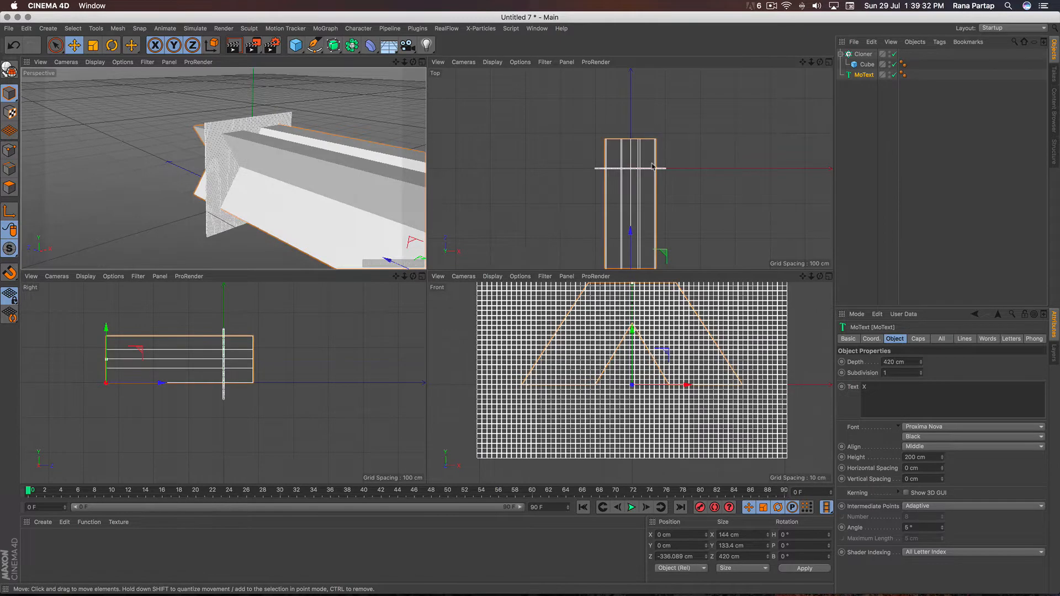
drag(631, 233, 632, 256)
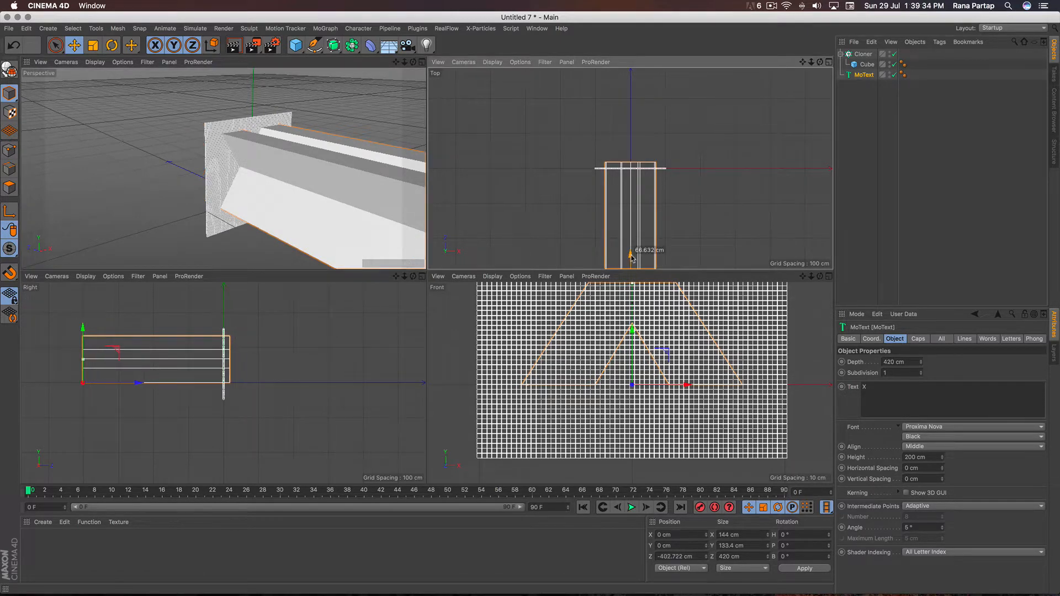
scroll(637, 173, up, 5)
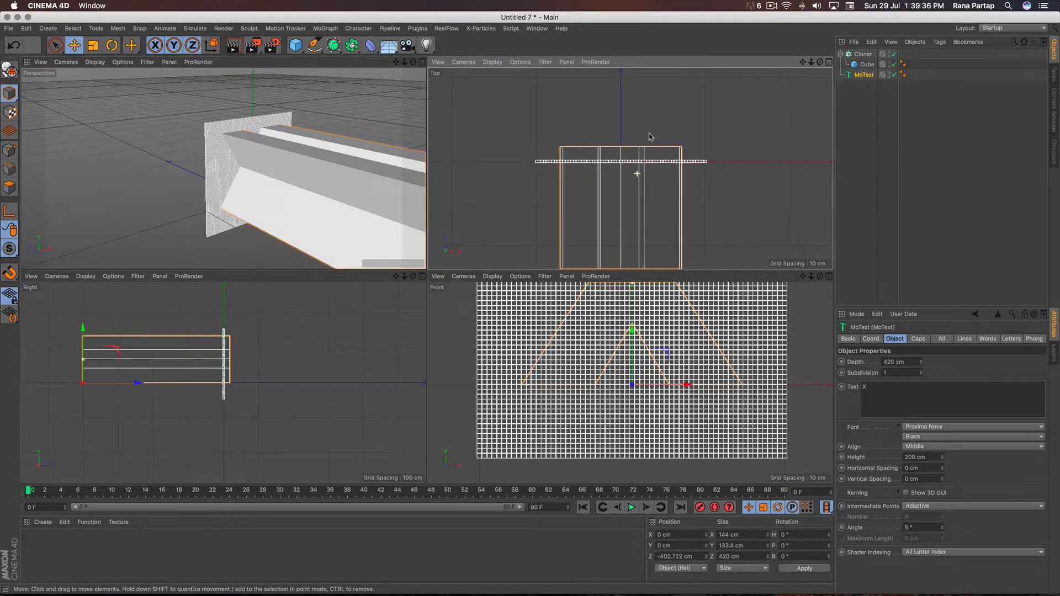
click(422, 62)
scroll(503, 249, down, 8)
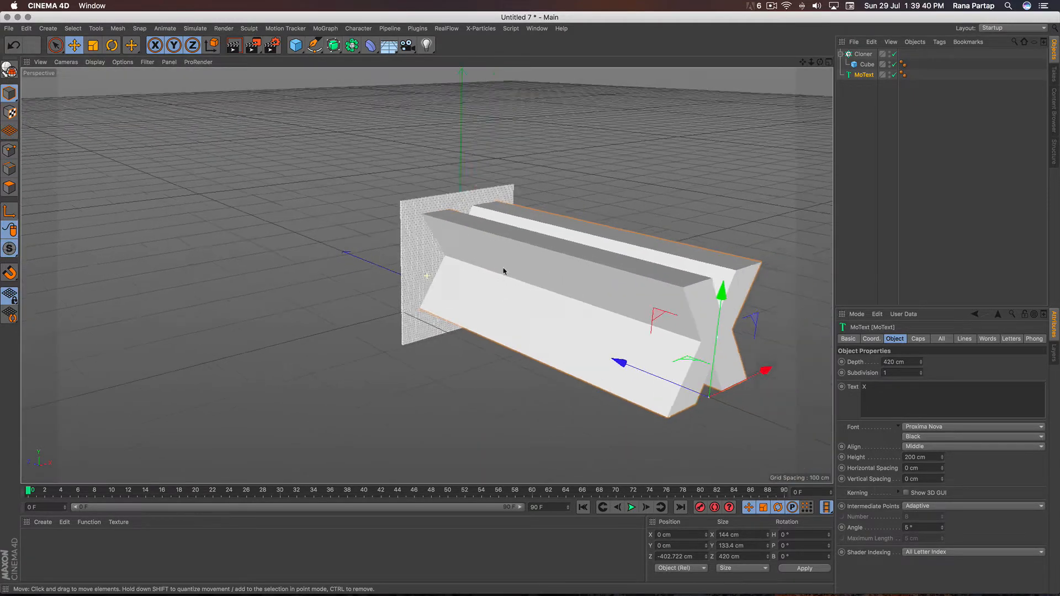
mouse_move(503, 256)
alt+mouse_down()
mouse_move(552, 269)
mouse_move(512, 254)
mouse_move(509, 271)
alt+mouse_up()
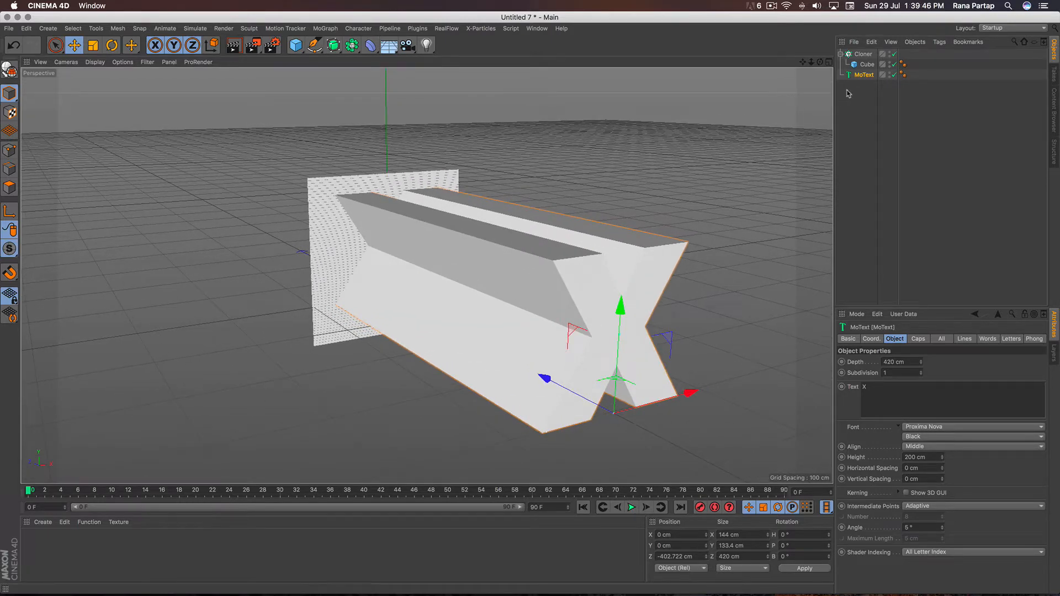
- Add a Boole object and nest the MoText and Cloner inside it, with the MoText above the Cloner
click(848, 54)
click(841, 54)
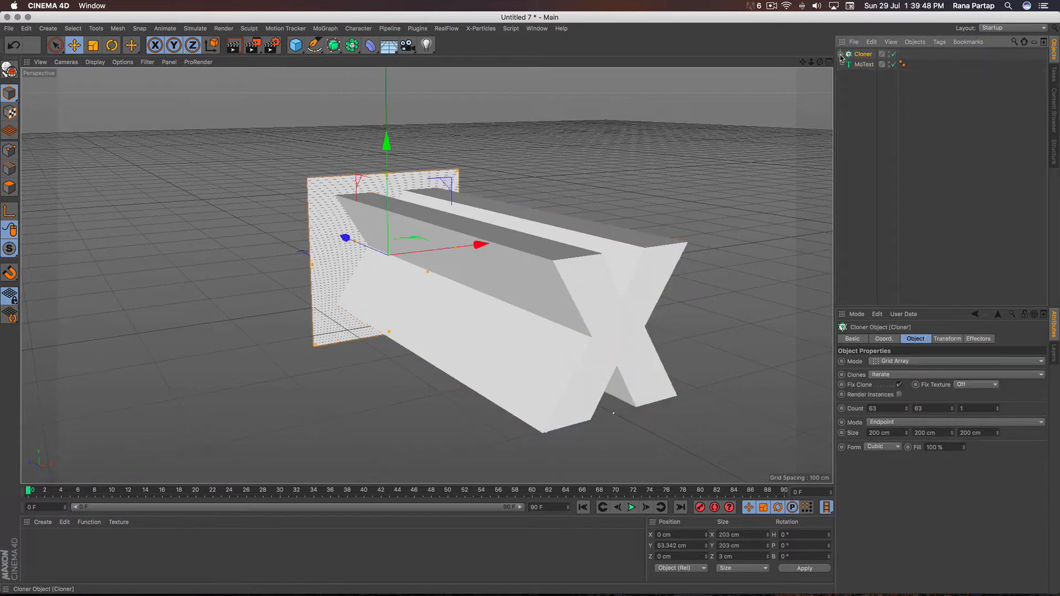
click(352, 45)
click(574, 67)
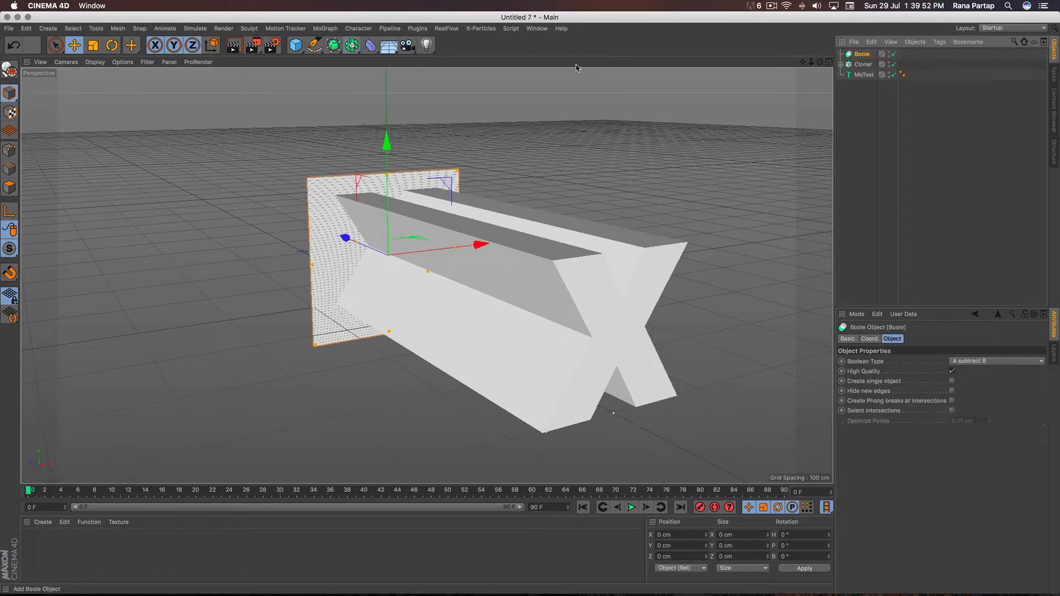
drag(865, 57, 866, 62)
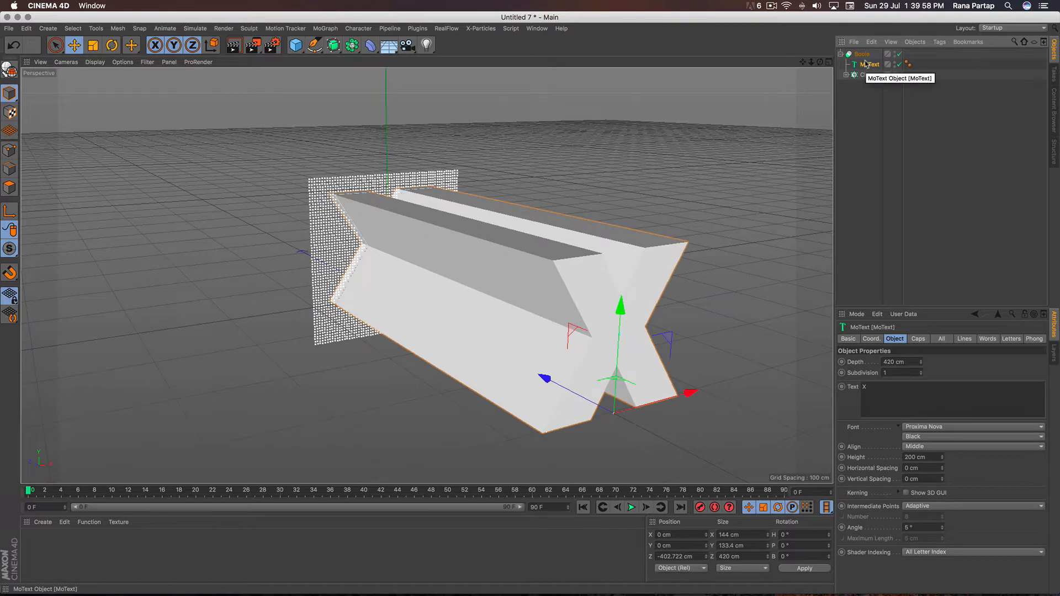
- Set the Boole's Boolean Type to A intersect B
click(863, 55)
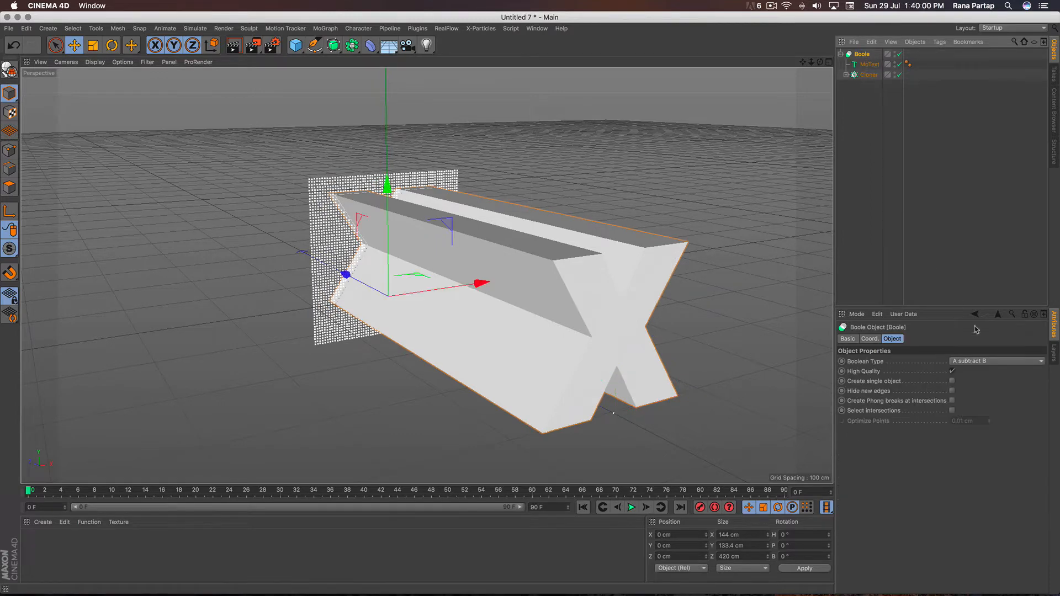
click(998, 363)
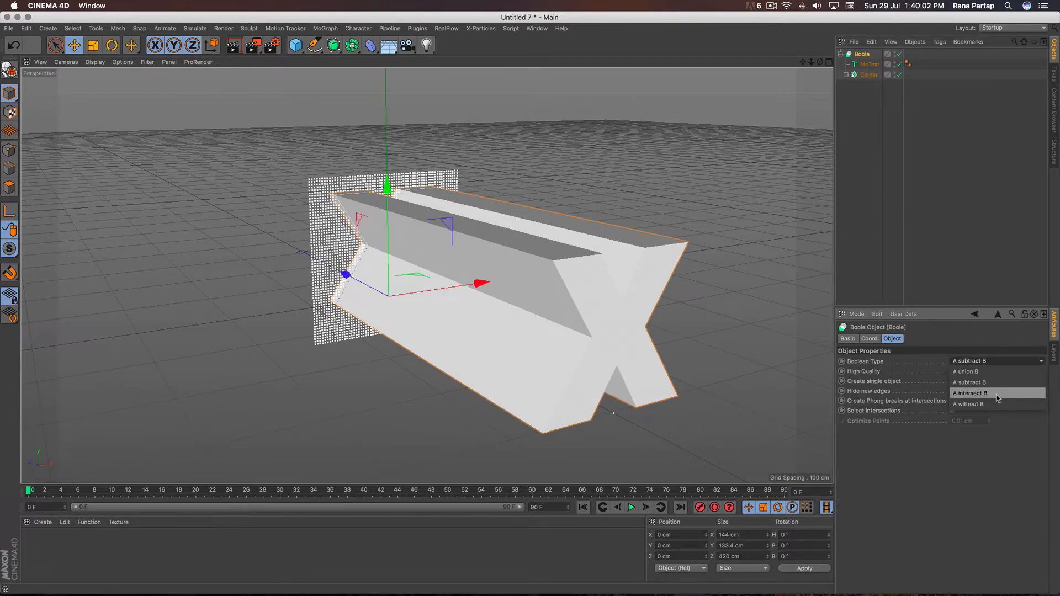
click(998, 396)
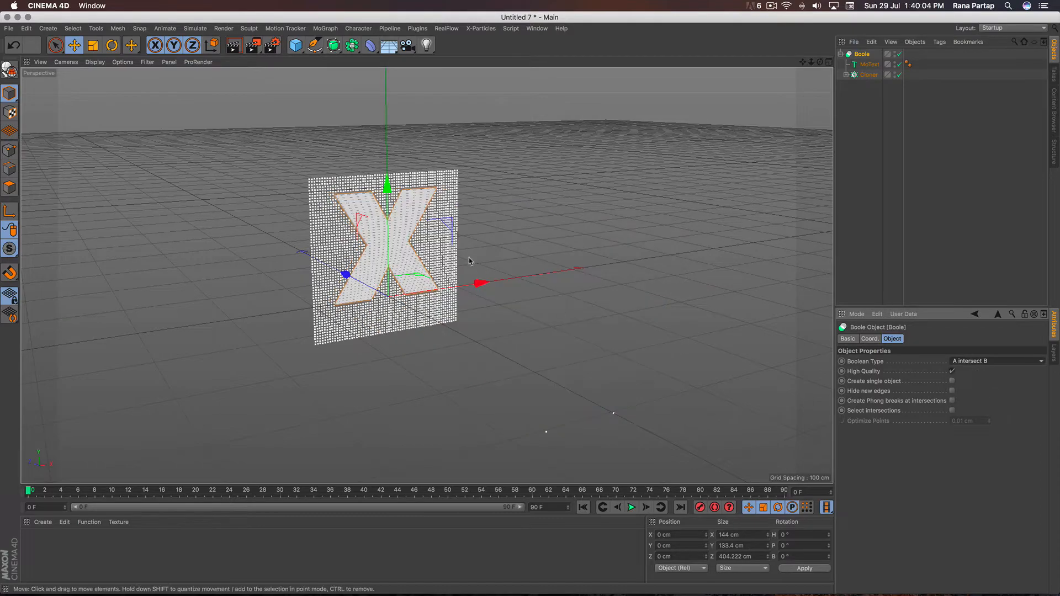
- Examine the intersected X up close and from several angles to check how the cubes fill the letter
scroll(390, 247, up, 10)
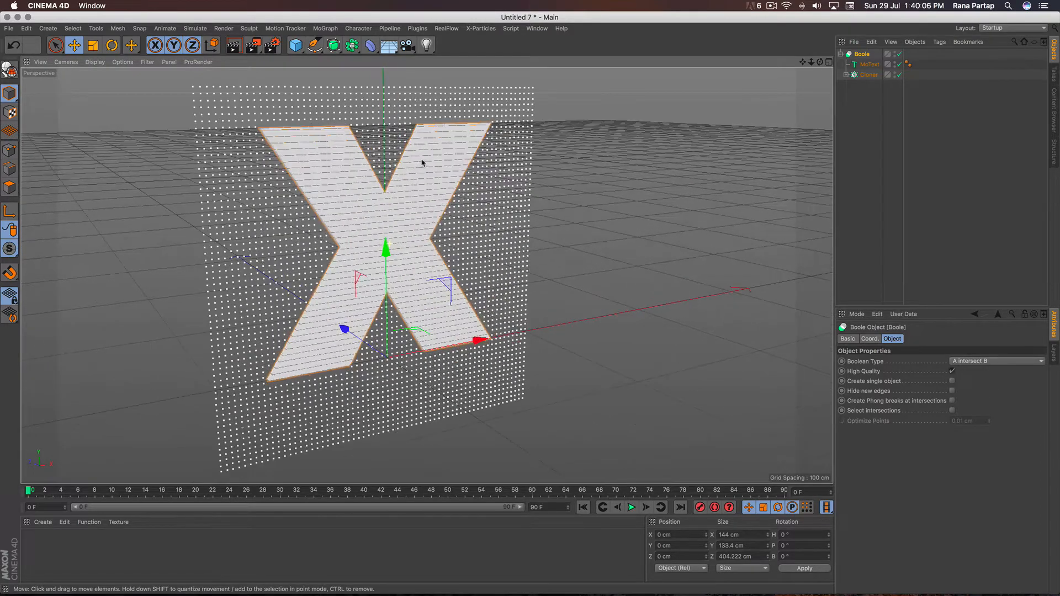
scroll(386, 184, up, 10)
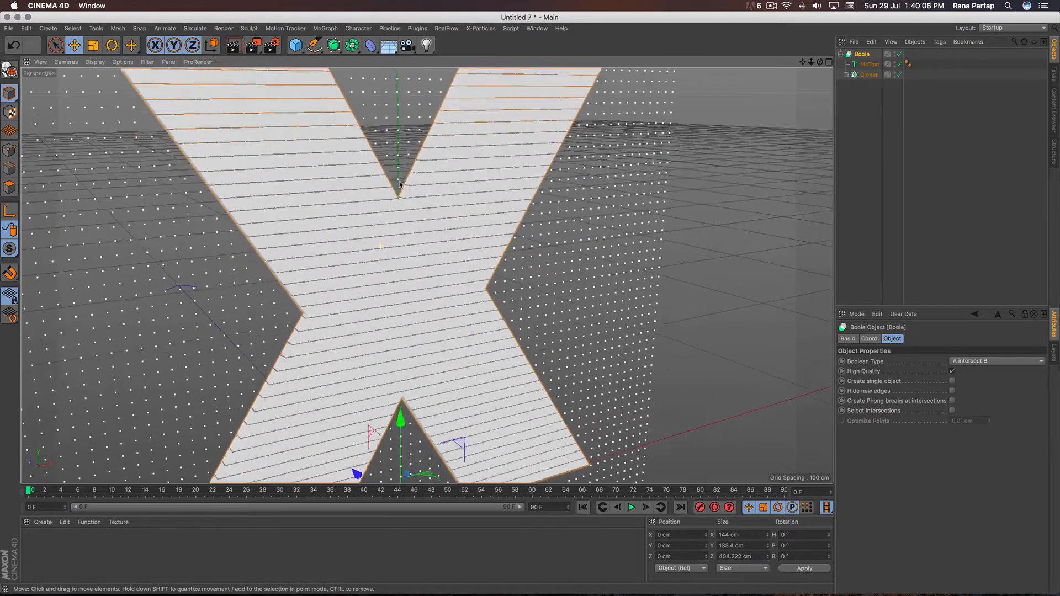
alt+right_drag(424, 150, 444, 117)
mouse_move(495, 258)
alt+mouse_down()
mouse_move(381, 237)
mouse_move(373, 230)
mouse_move(390, 216)
mouse_move(322, 230)
mouse_move(190, 228)
mouse_move(395, 239)
mouse_move(456, 260)
mouse_move(481, 288)
alt+mouse_up()
scroll(481, 288, down, 10)
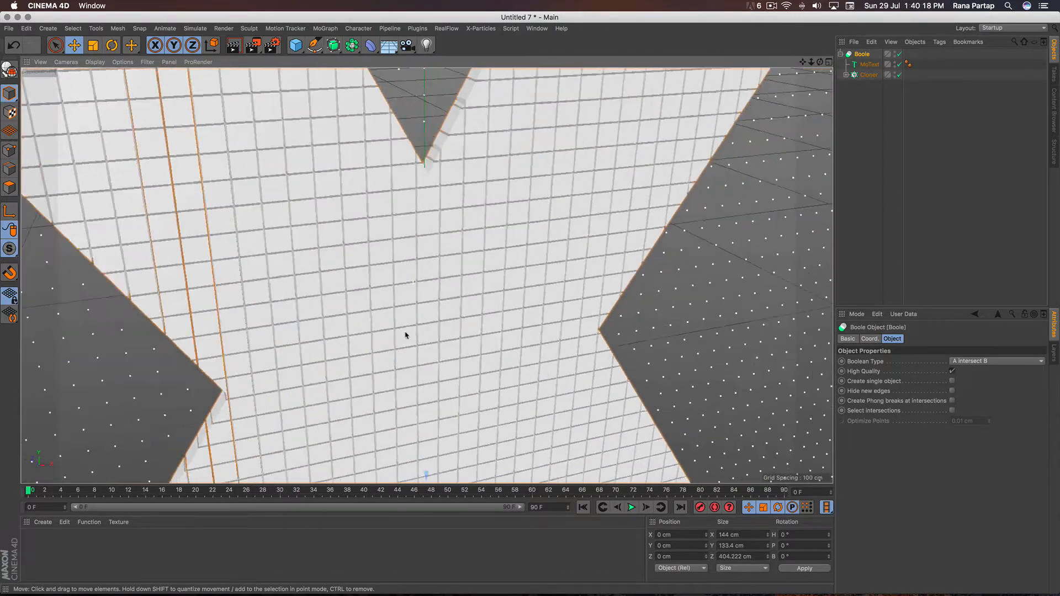
scroll(377, 416, down, 3)
mouse_move(442, 305)
alt+middle_down()
mouse_move(446, 284)
mouse_move(434, 286)
alt+middle_up()
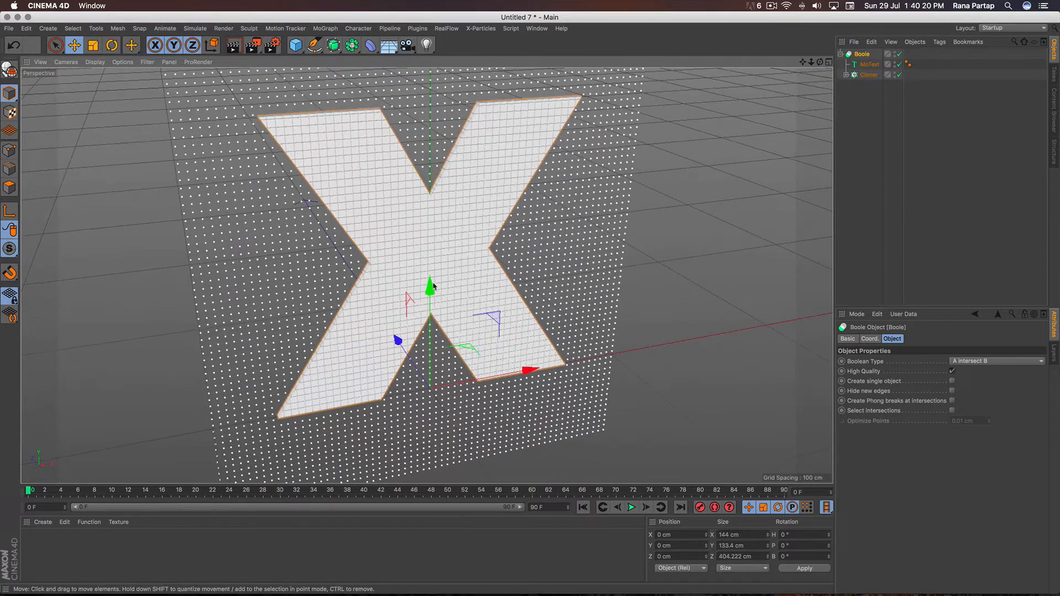
alt+drag(415, 304, 427, 264)
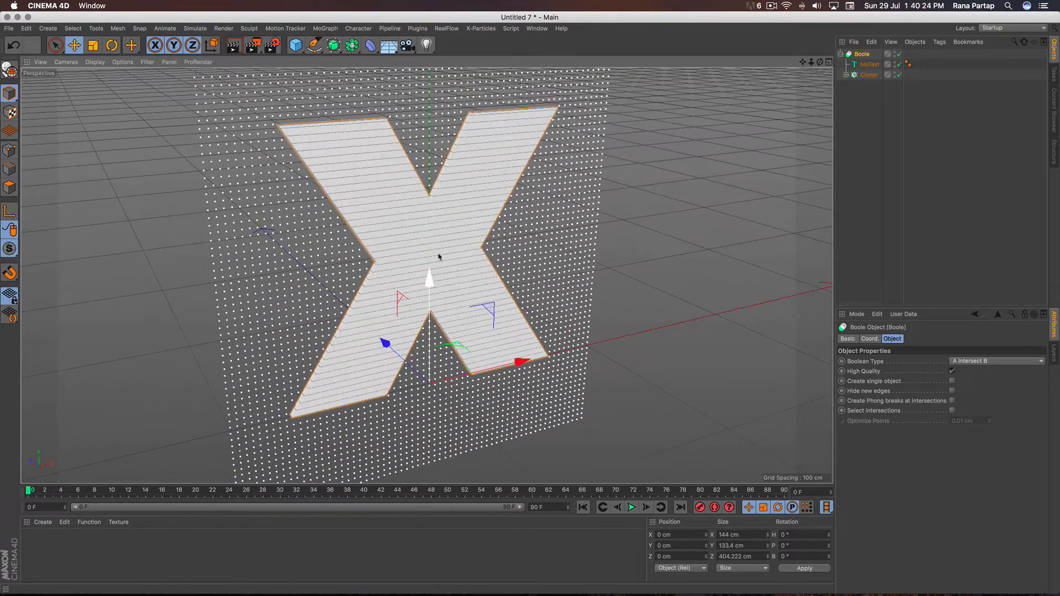
- Add a Random effector to the Cloner
click(868, 76)
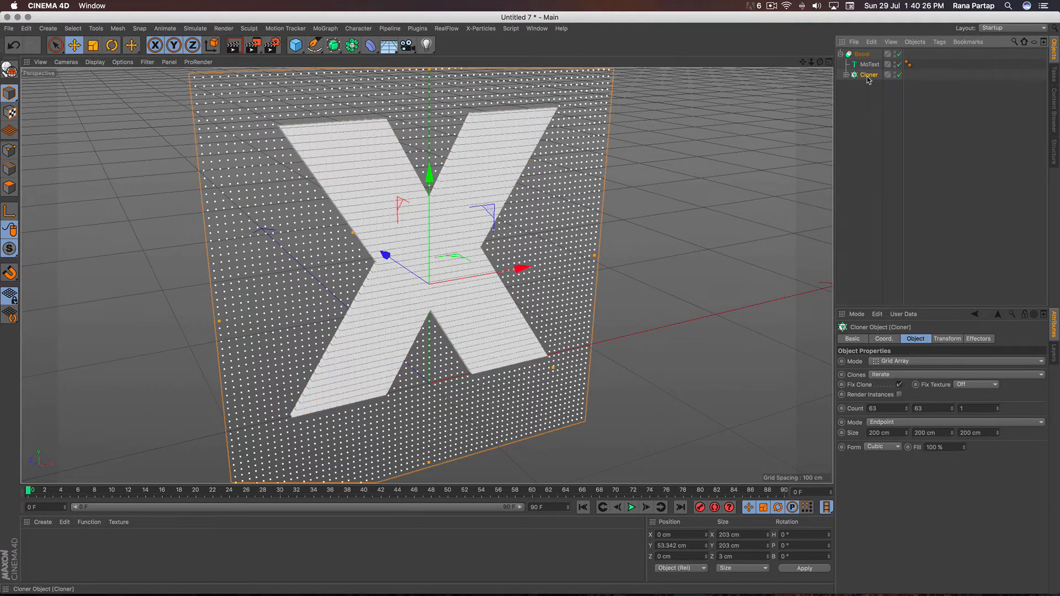
click(325, 28)
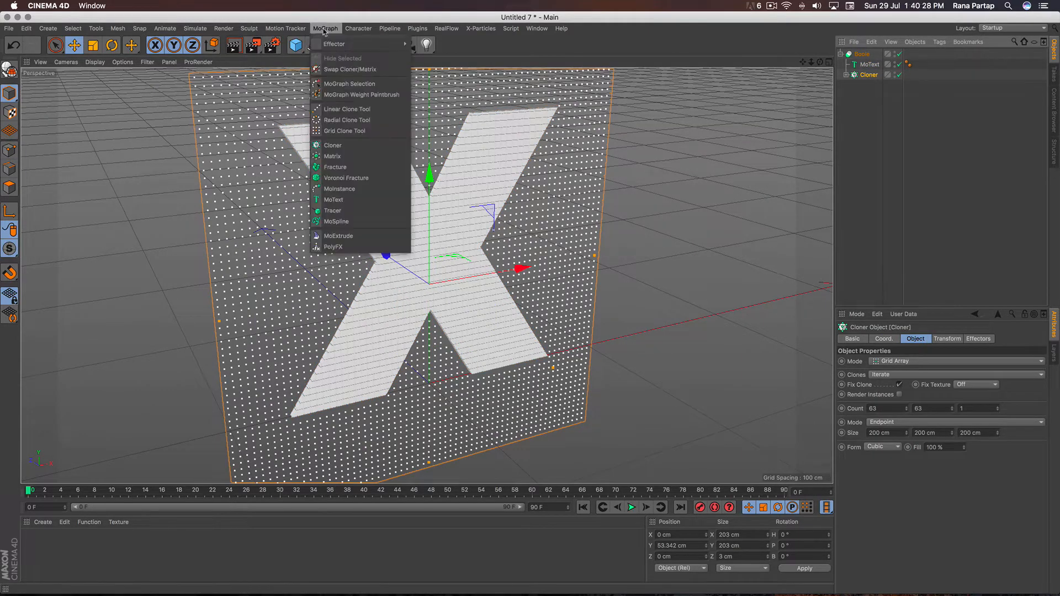
mouse_move(359, 44)
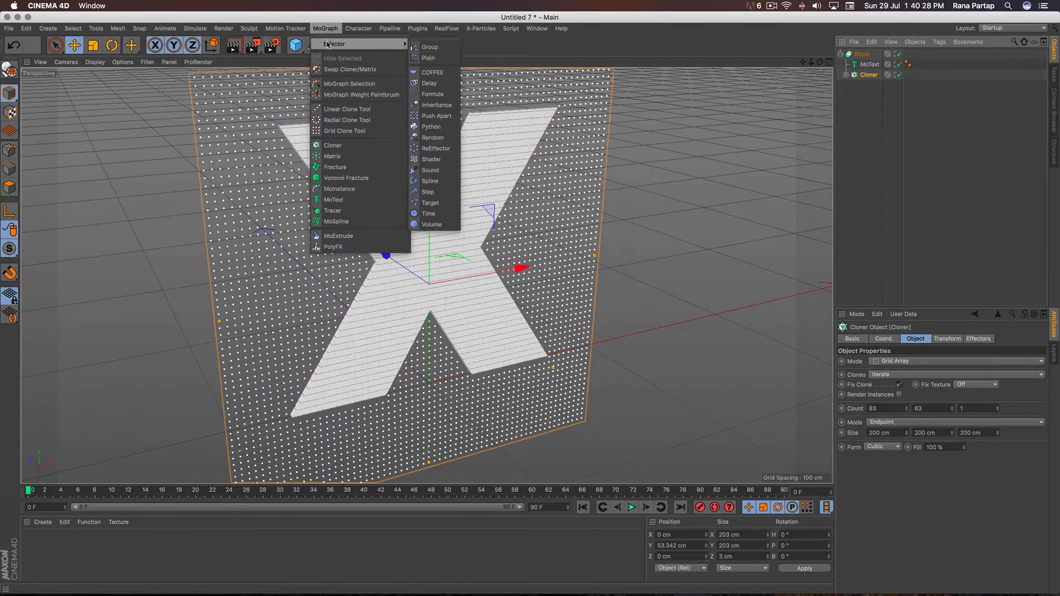
click(433, 137)
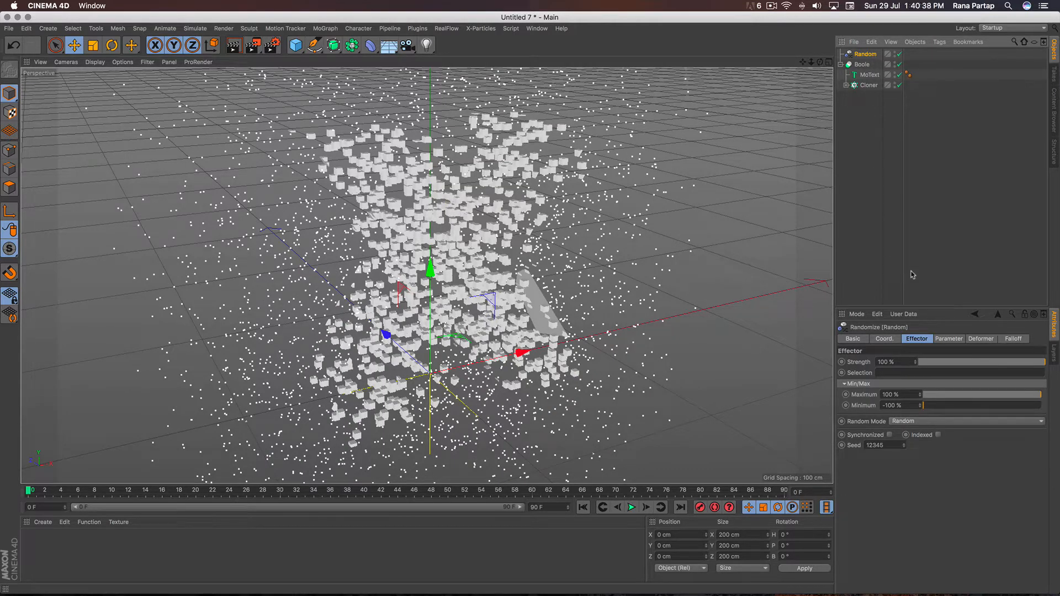
- Set the Random effector's position offsets to 0 cm in X and Y and 350 cm in Z
click(950, 339)
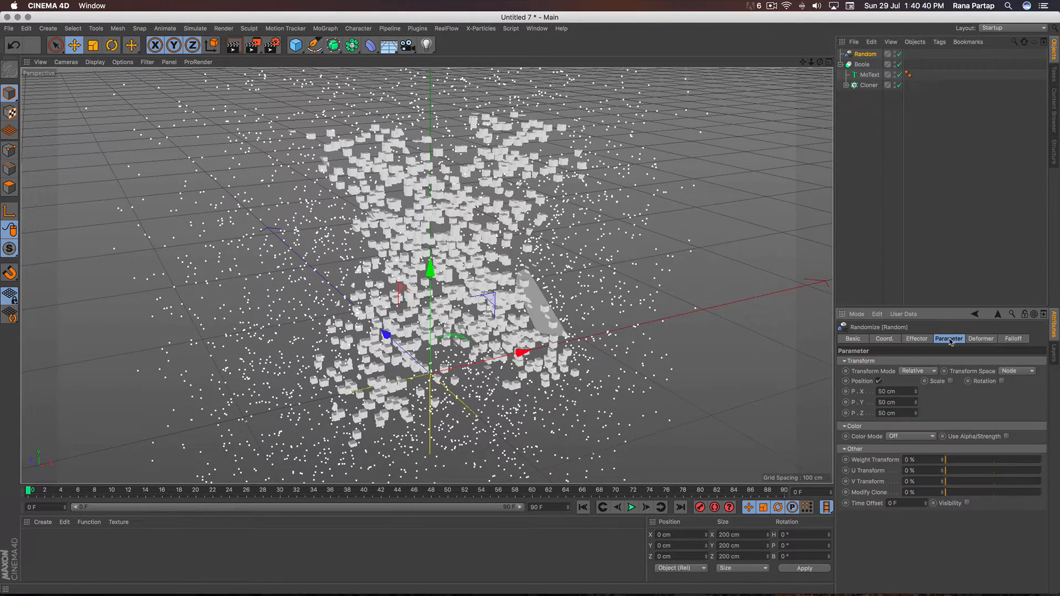
double_click(892, 392)
key(BackSpace)
double_click(889, 402)
key(BackSpace)
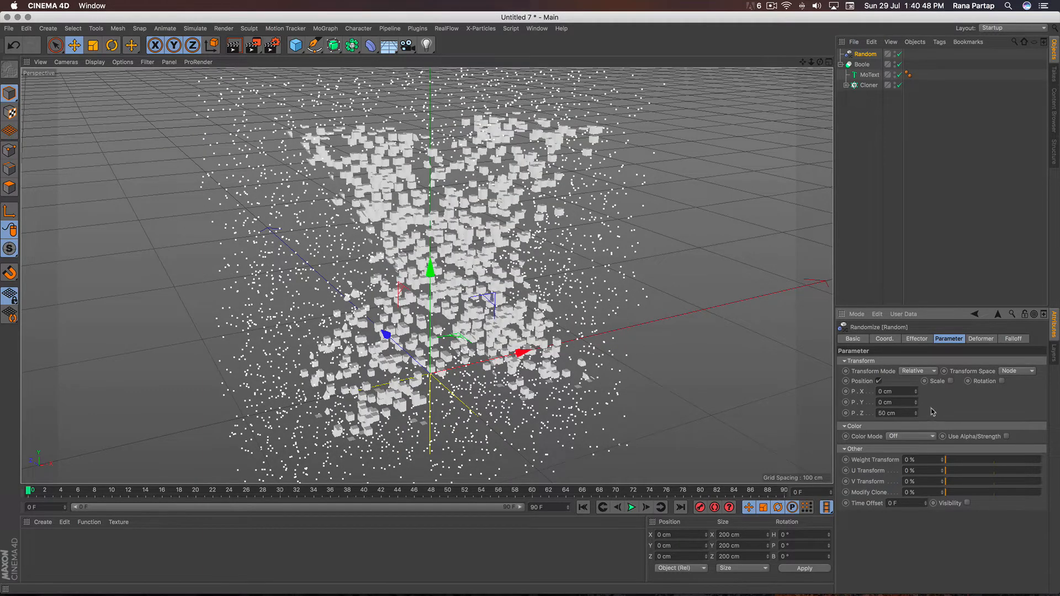
text(3)
key(Return)
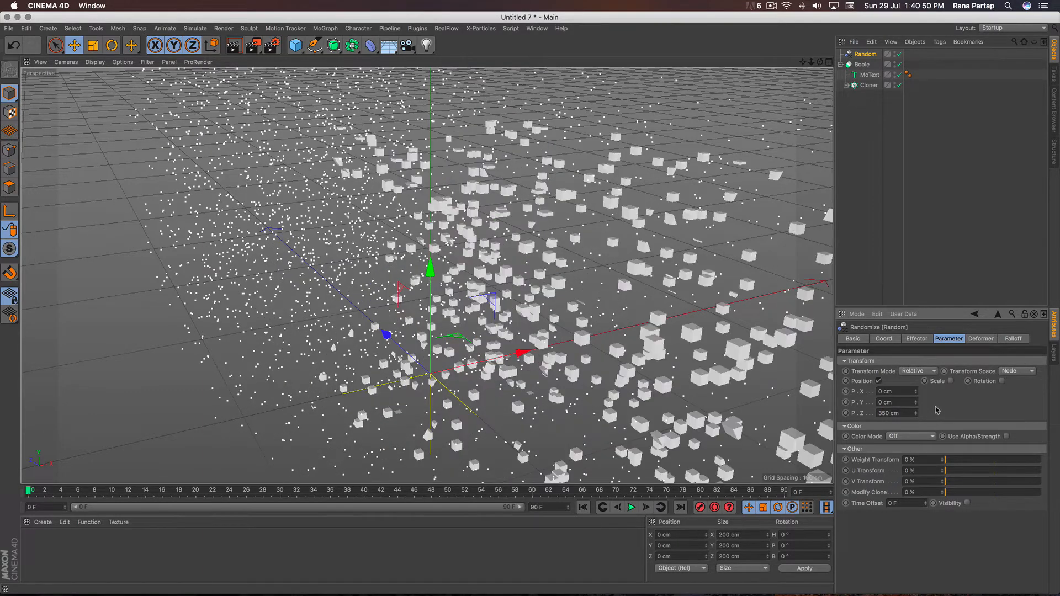
- Try moving the Random effector about 246 cm along X, and undo the move
scroll(480, 258, down, 5)
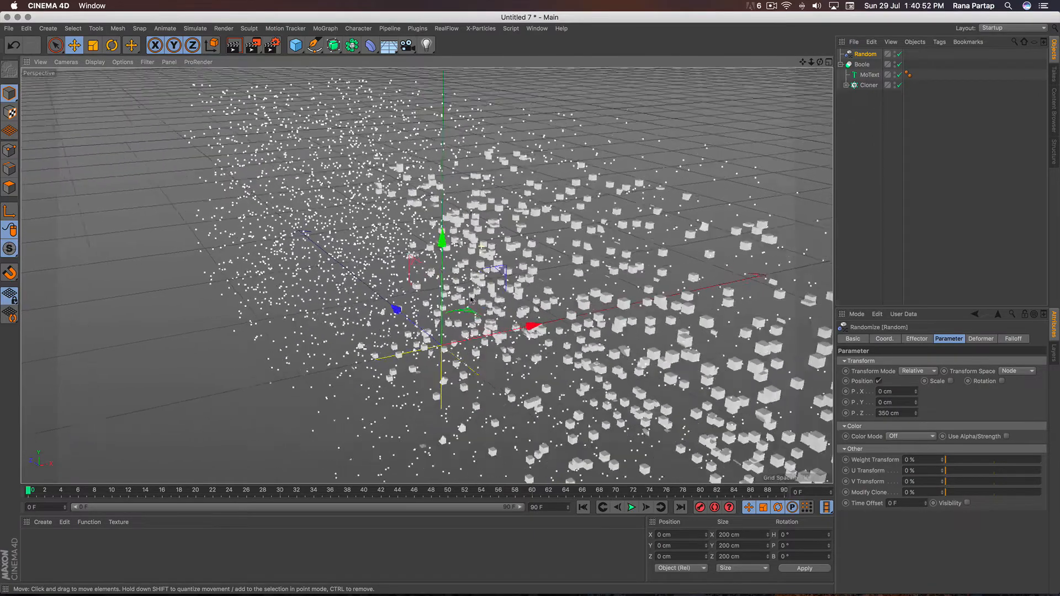
mouse_move(410, 319)
alt+mouse_down()
mouse_move(544, 324)
mouse_move(500, 309)
mouse_move(500, 260)
mouse_move(658, 245)
alt+mouse_up()
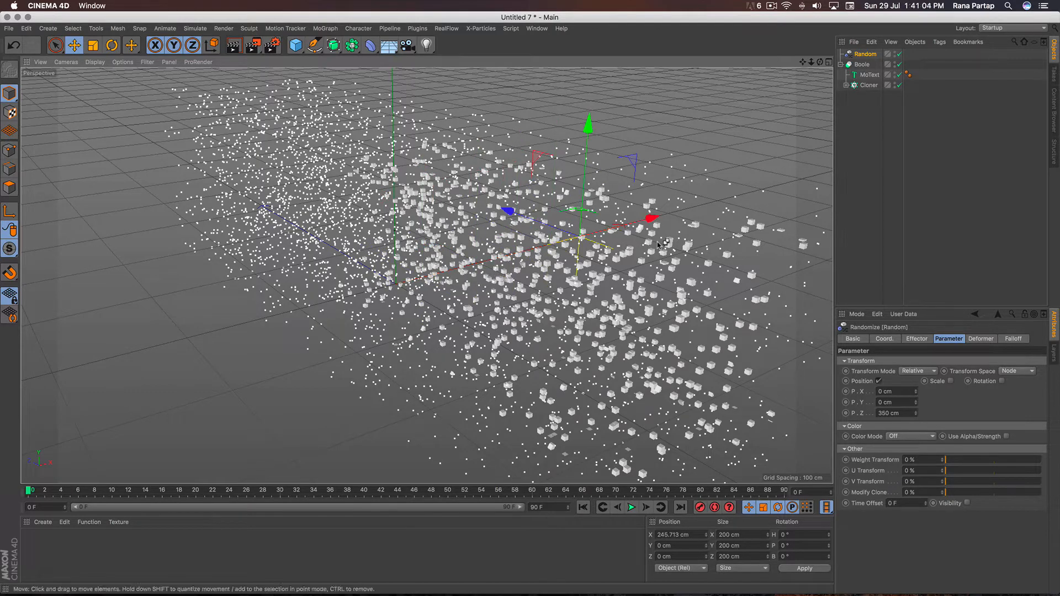
key(super+z)
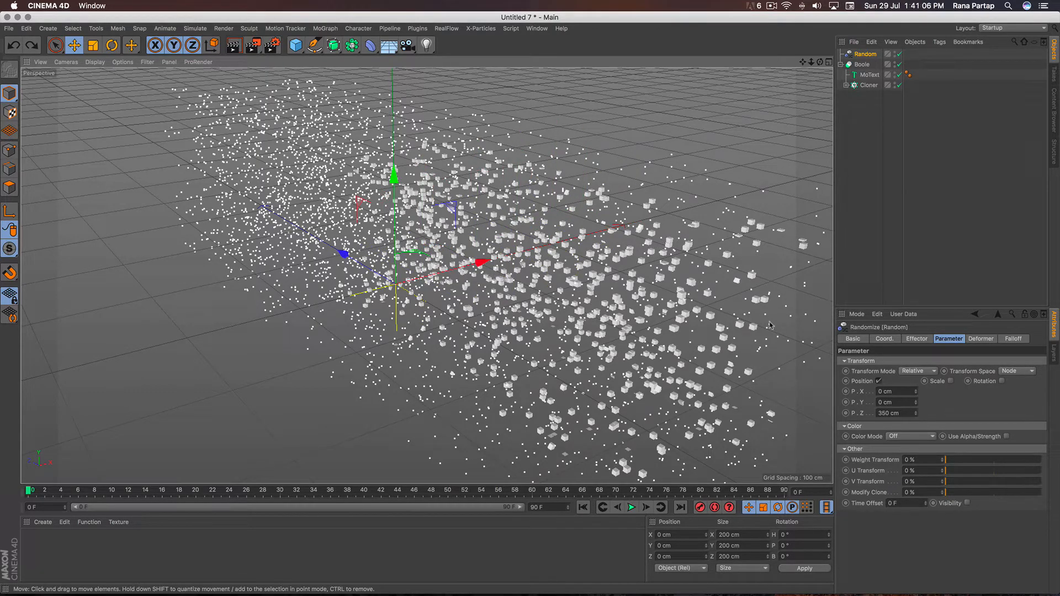
- Set the Random effector's falloff shape to Sphere
click(1023, 339)
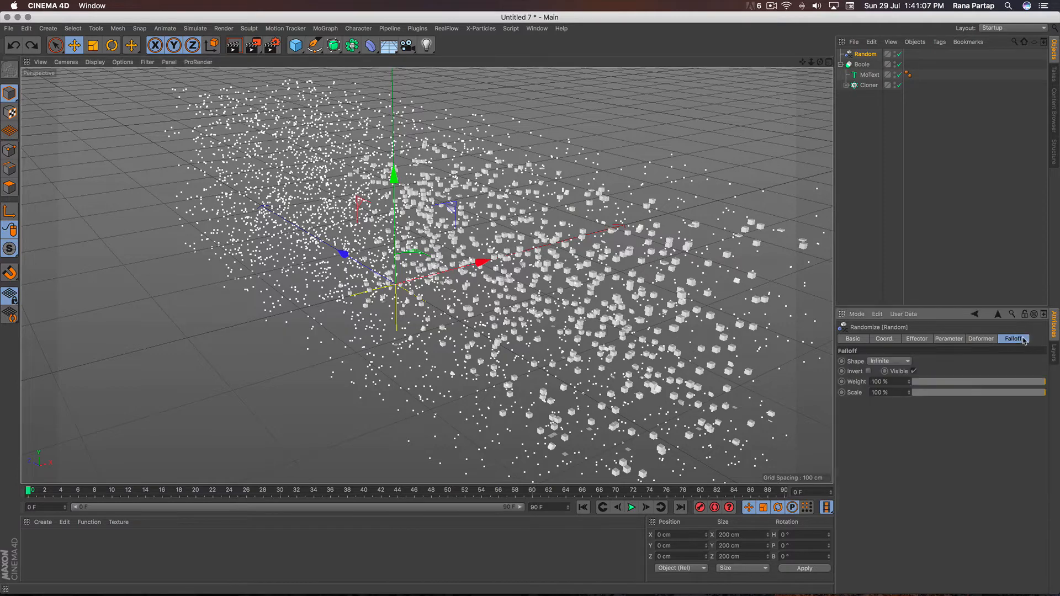
click(906, 361)
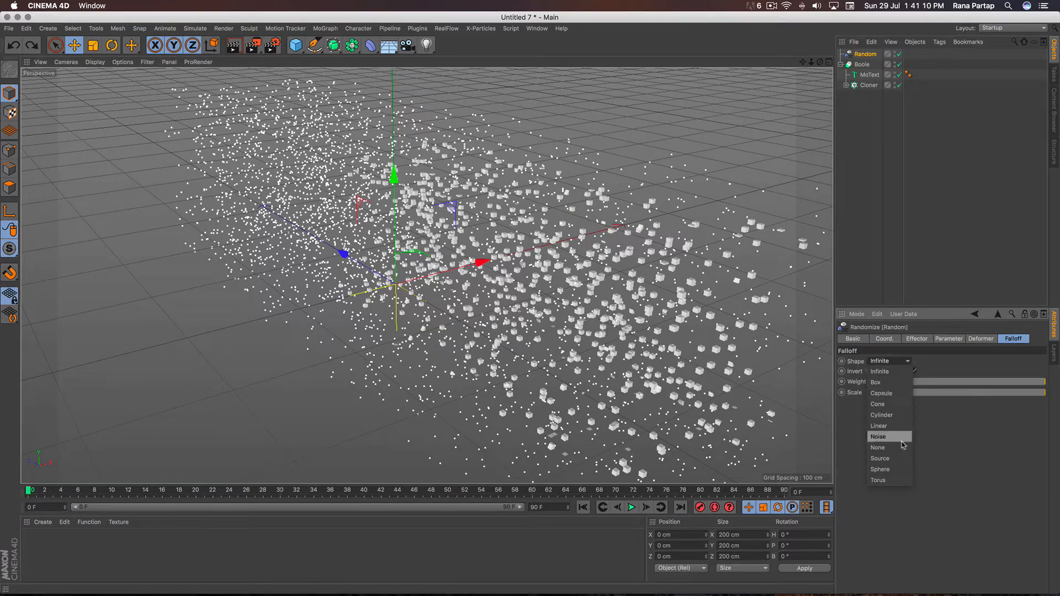
click(898, 470)
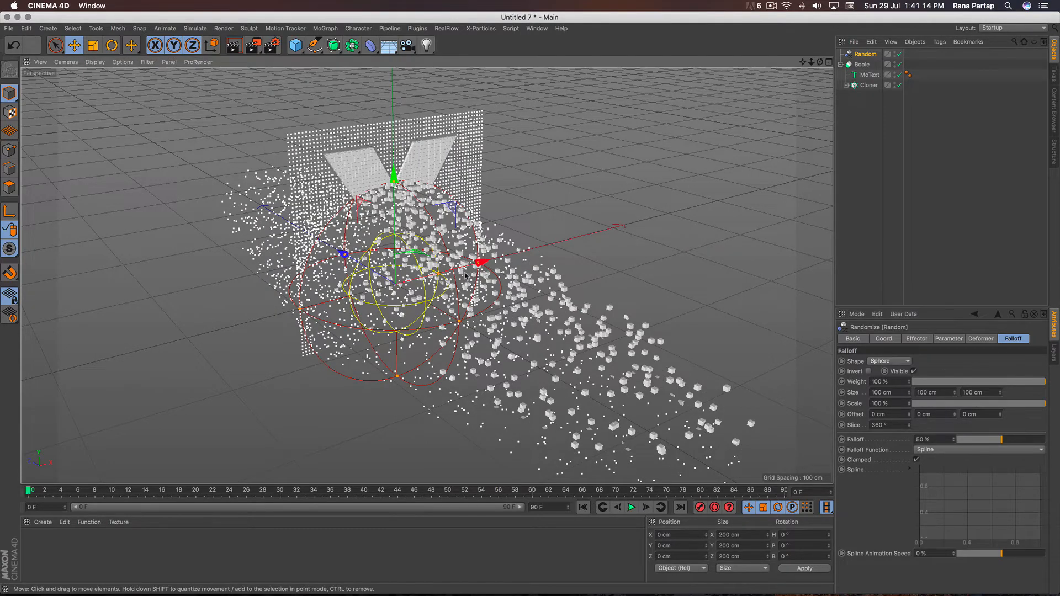
- Scale the Random effector's spherical falloff up uniformly to about 316 cm
scroll(471, 274, up, 3)
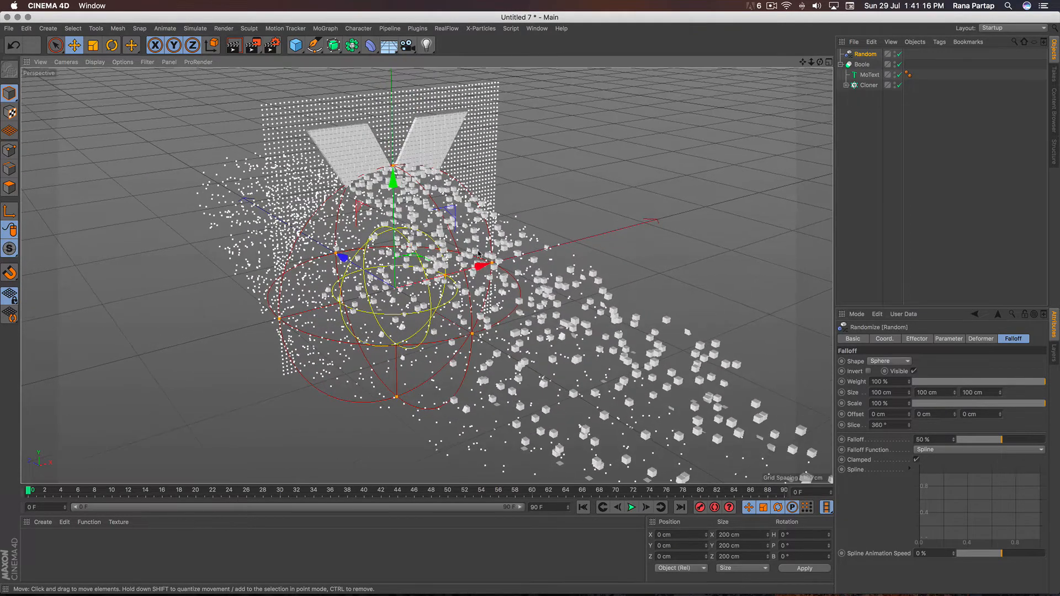
click(93, 45)
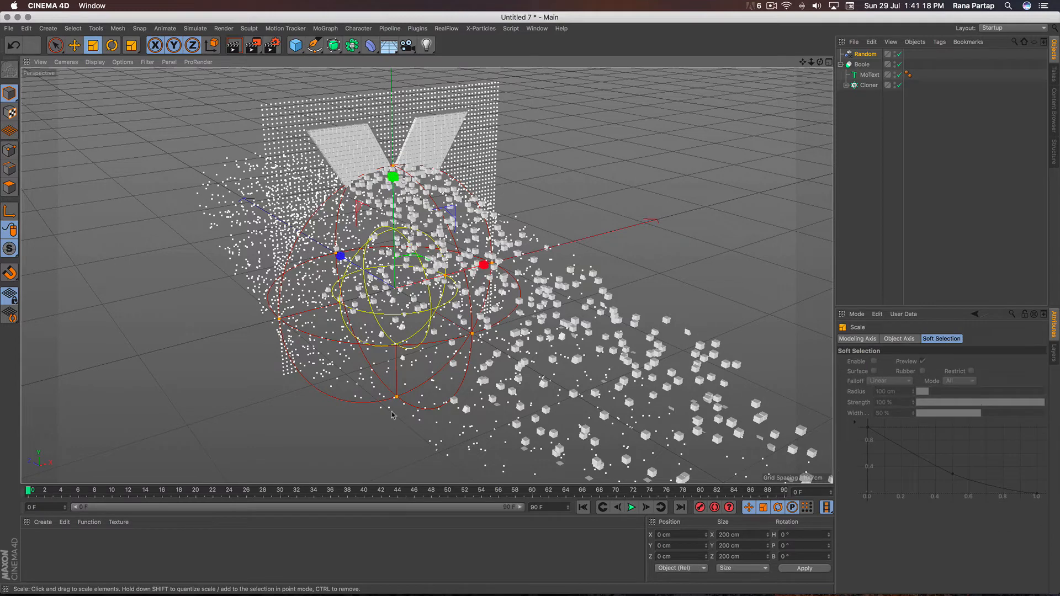
drag(403, 415, 591, 354)
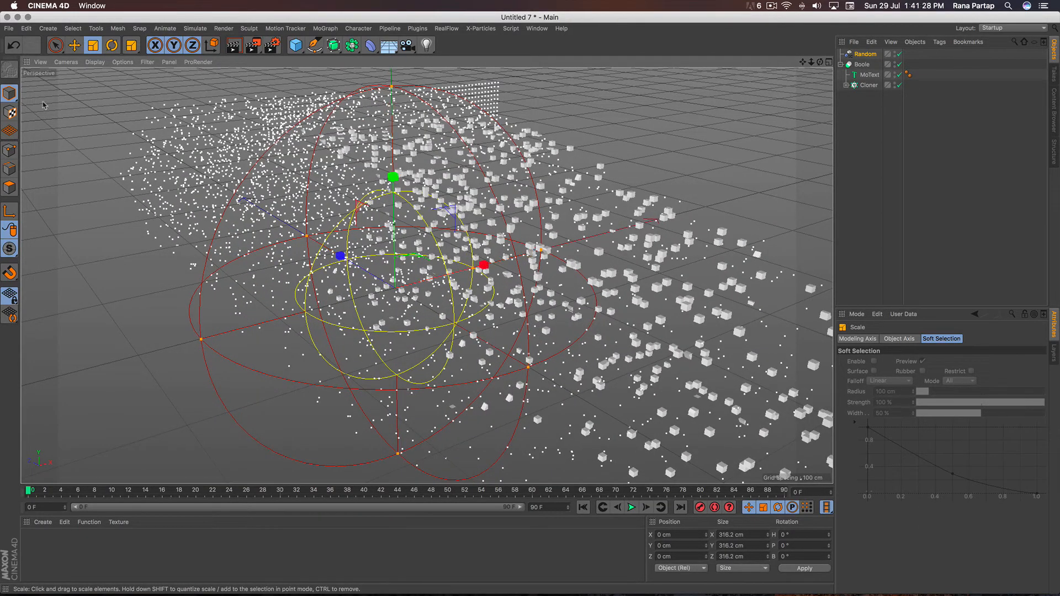
click(54, 45)
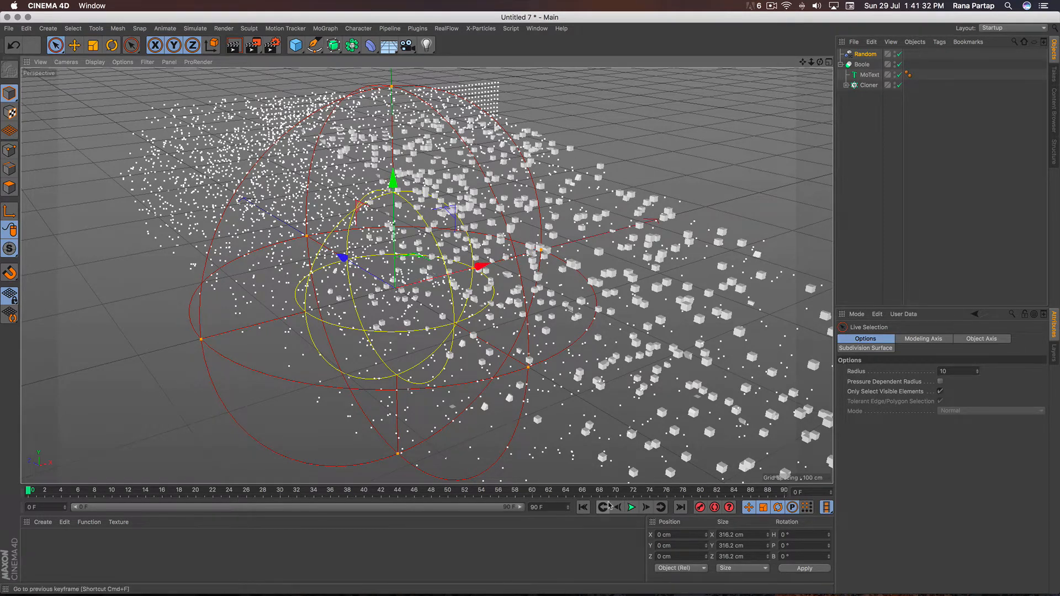
- Set the end of the animation timeline to frame 120
click(536, 507)
text(120)
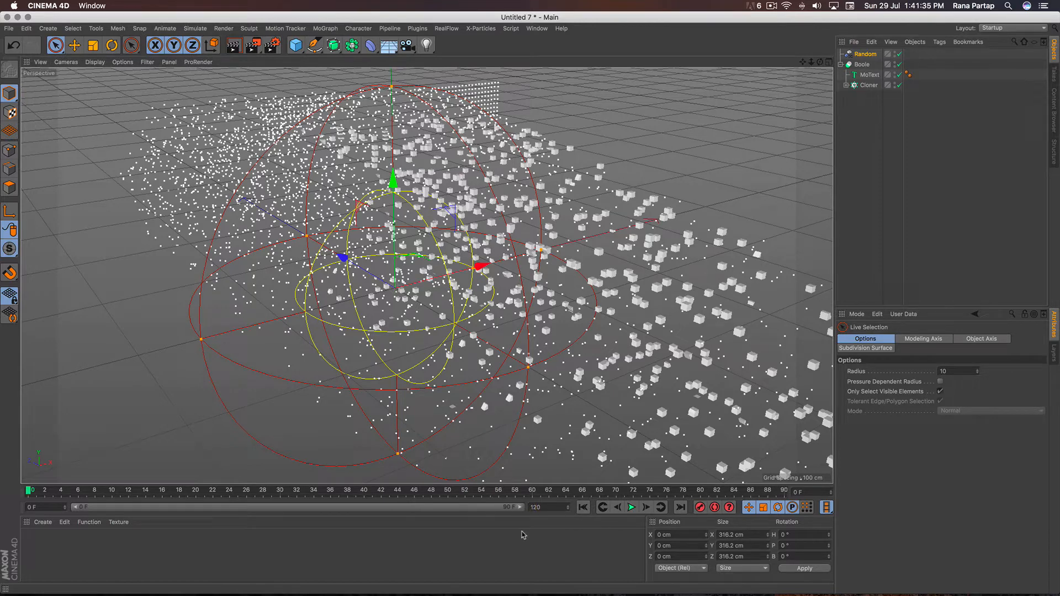
key(Return)
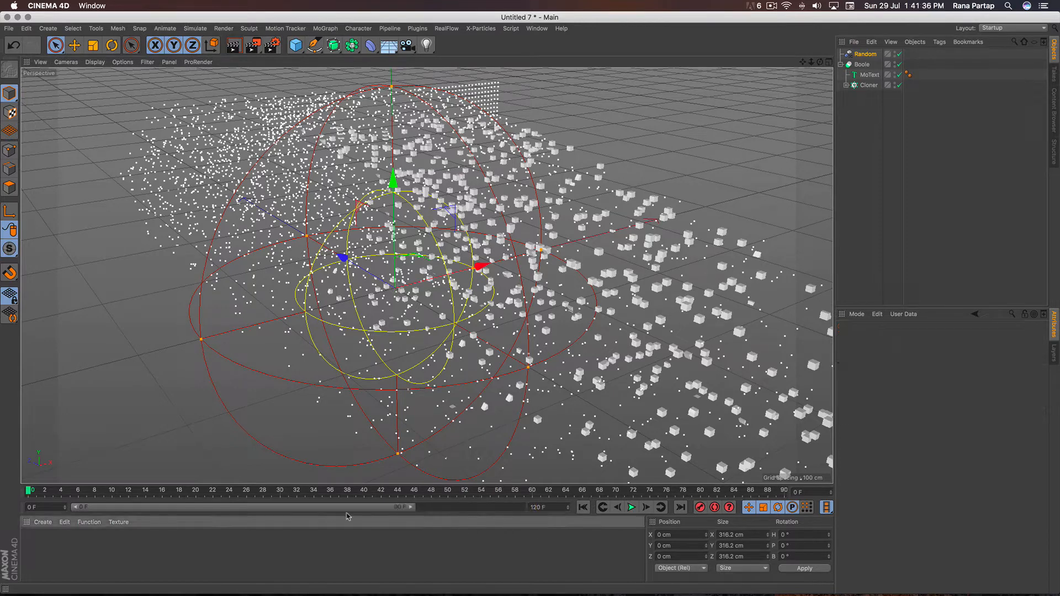
- Extend the timeline's preview range to frame 120 and record a keyframe for the Random effector at frame 0
drag(411, 507, 539, 508)
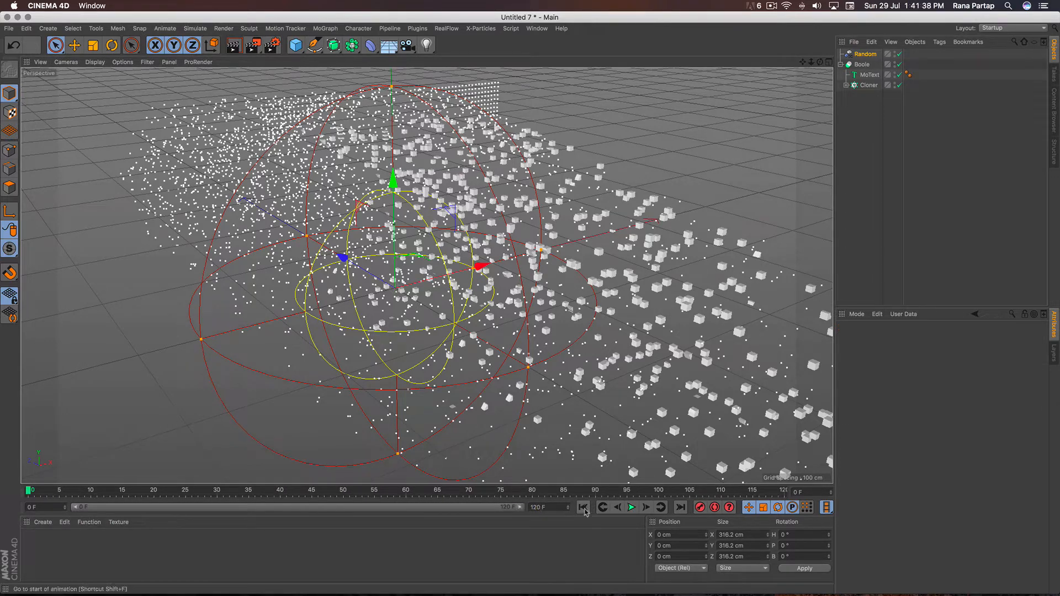
click(585, 509)
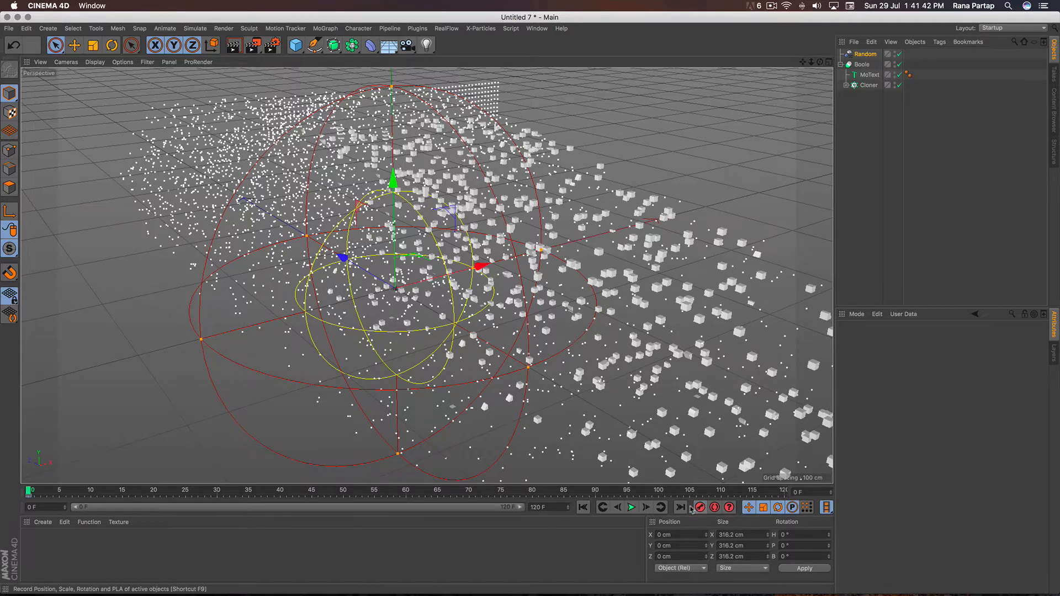
- At frame 100, move the Random effector about 274 cm along X and record a keyframe
click(658, 494)
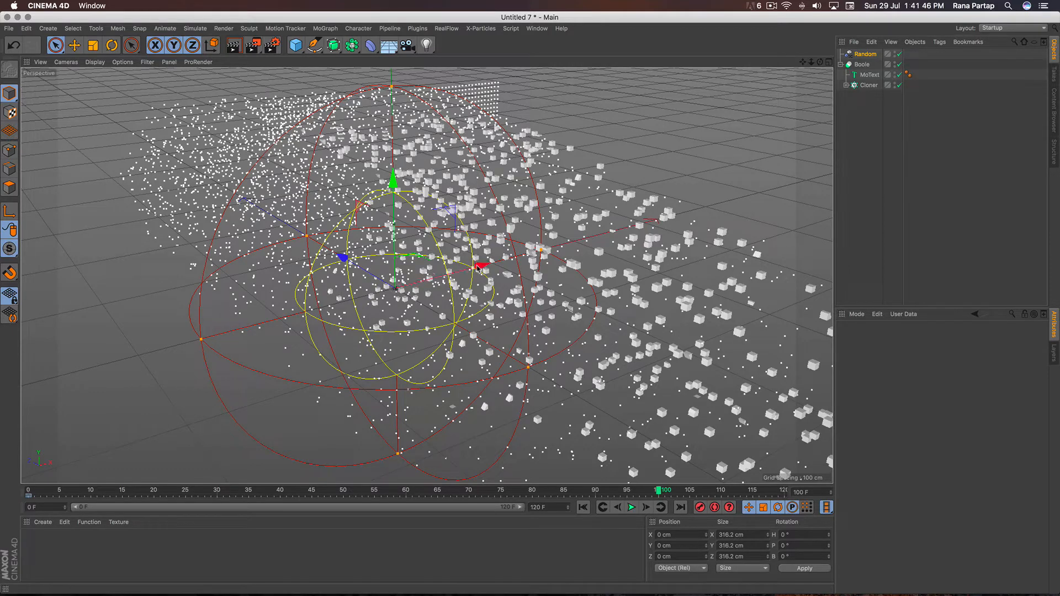
drag(481, 268, 707, 225)
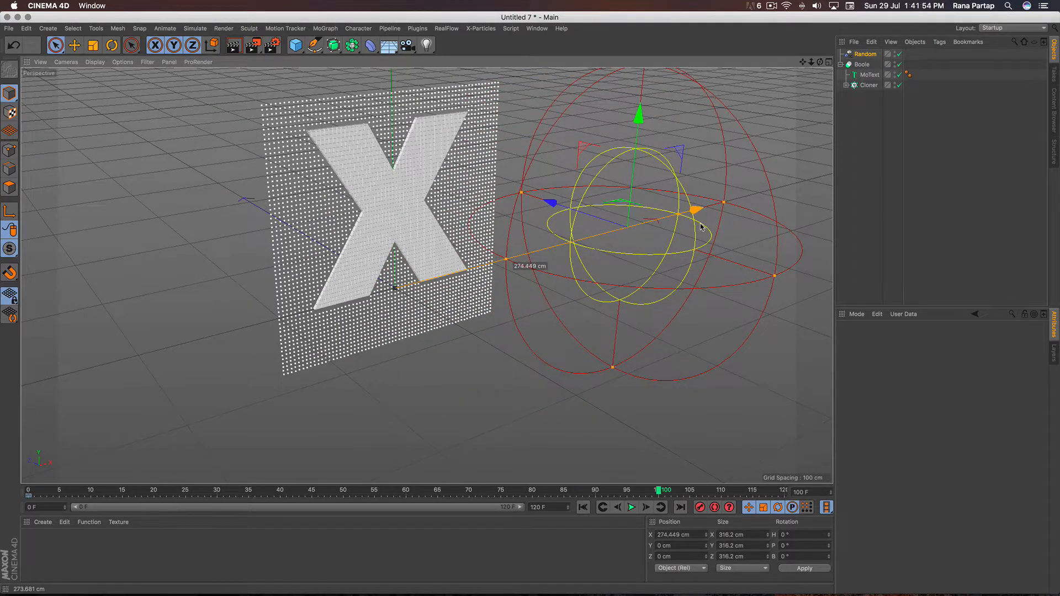
click(700, 508)
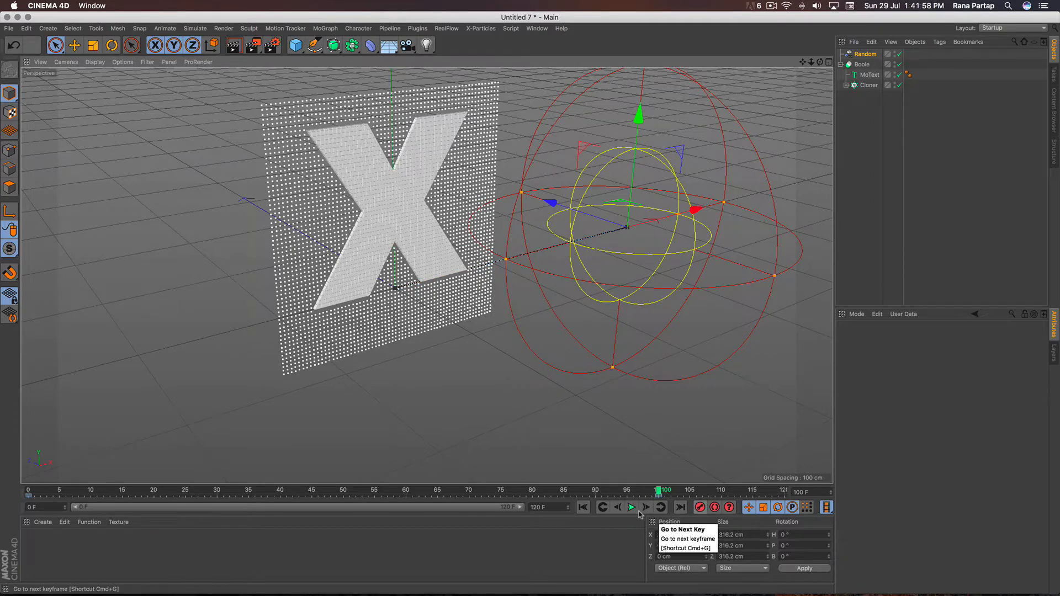
- Play the animation from the first frame and stop it at frame 56
click(583, 508)
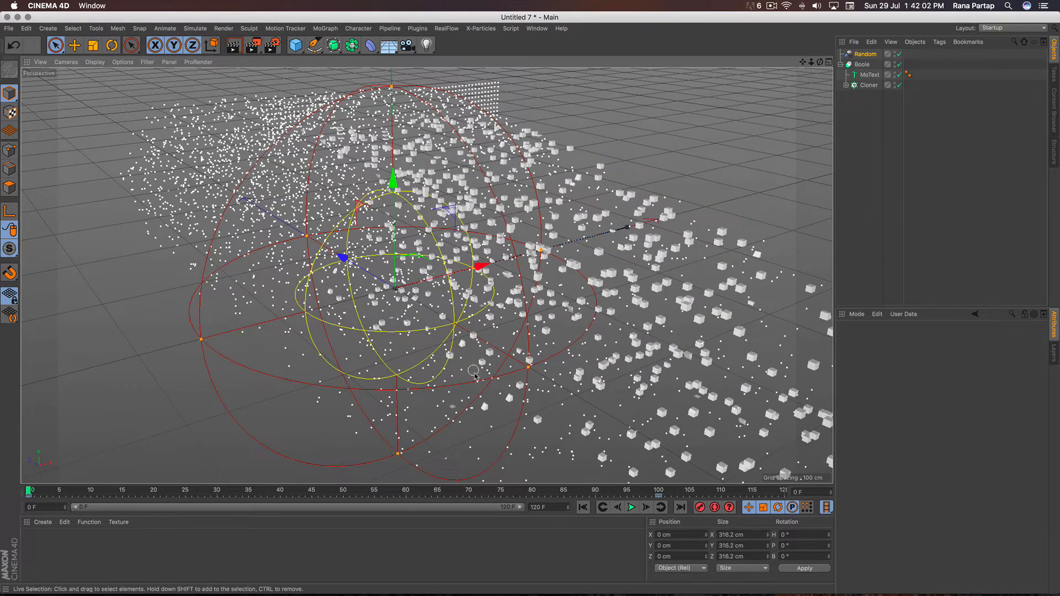
click(633, 508)
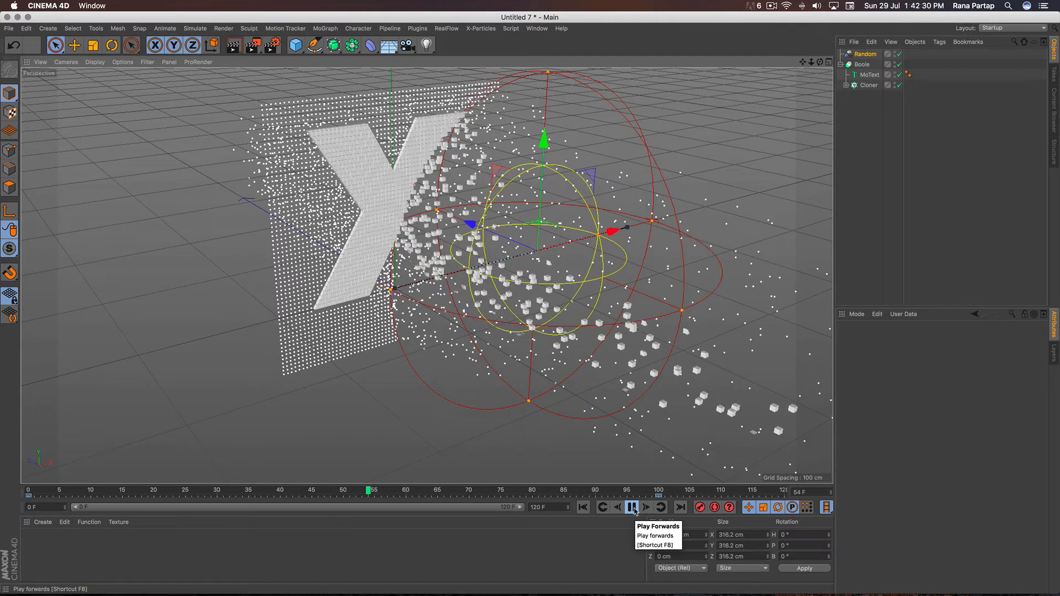
click(632, 507)
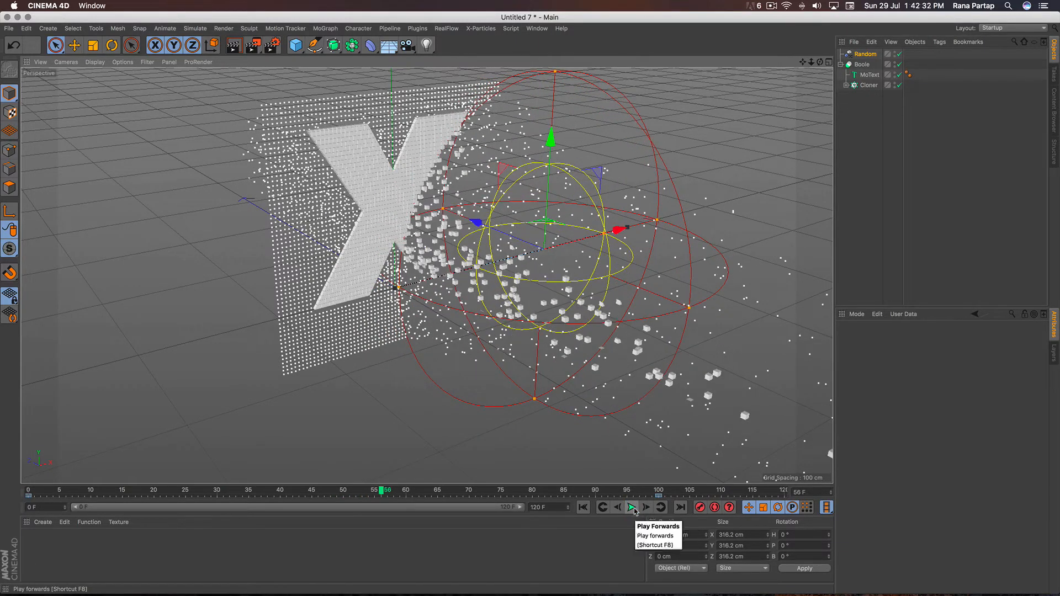
- Set the Random effector's maximum value to 0% so the clones scatter on only one side of the letter
scroll(416, 251, up, 3)
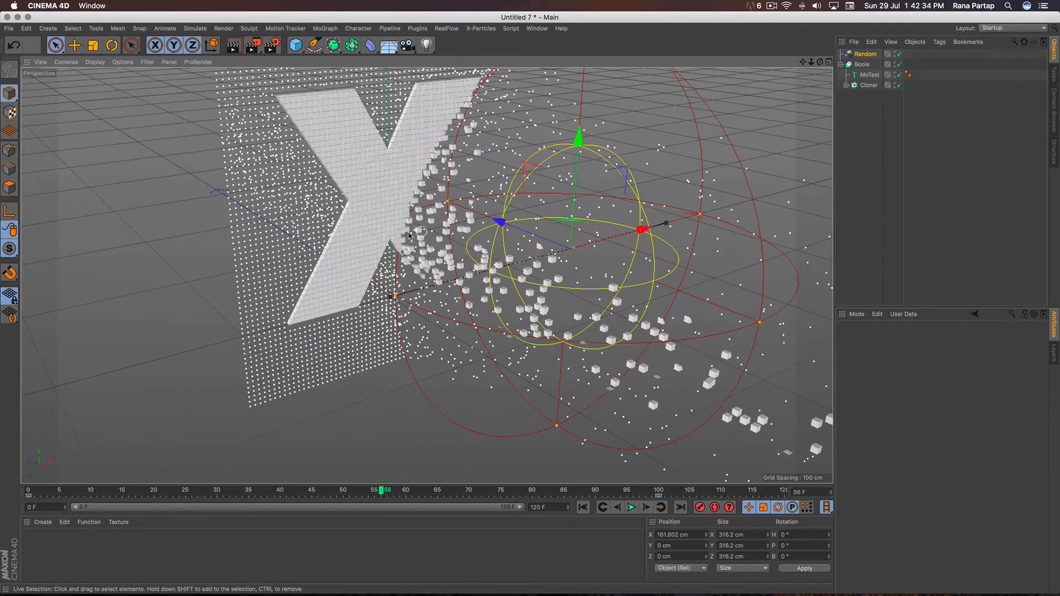
alt+drag(377, 232, 399, 286)
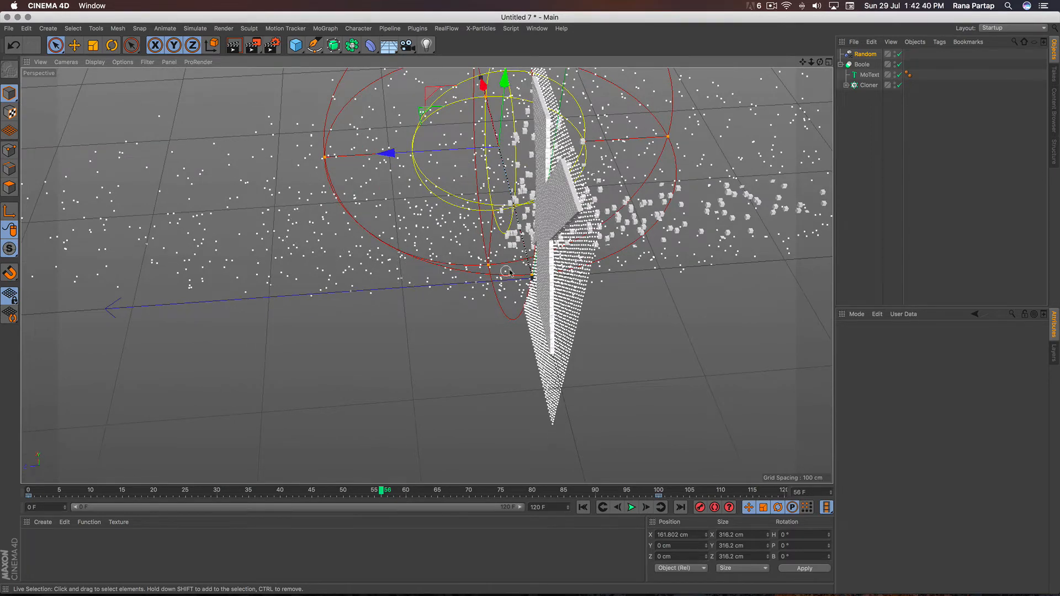
alt+drag(508, 271, 479, 263)
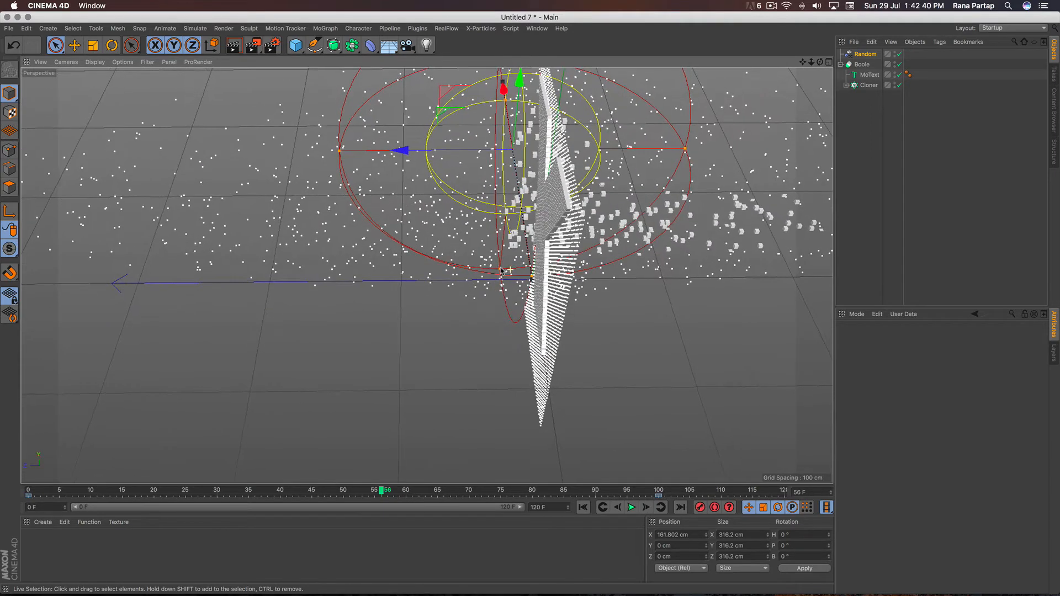
click(865, 54)
click(929, 339)
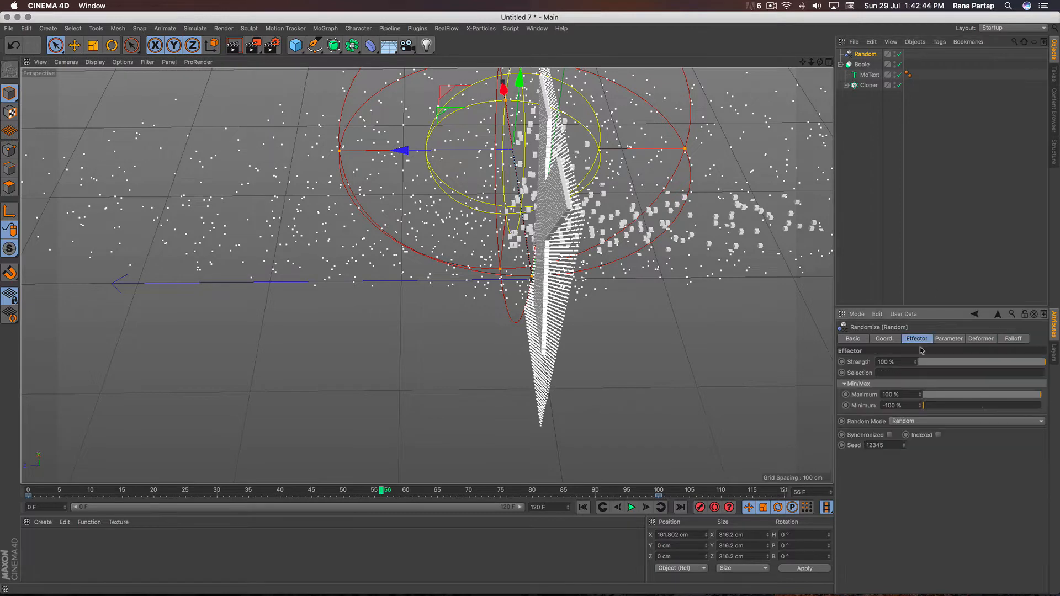
click(891, 395)
text(0)
key(Return)
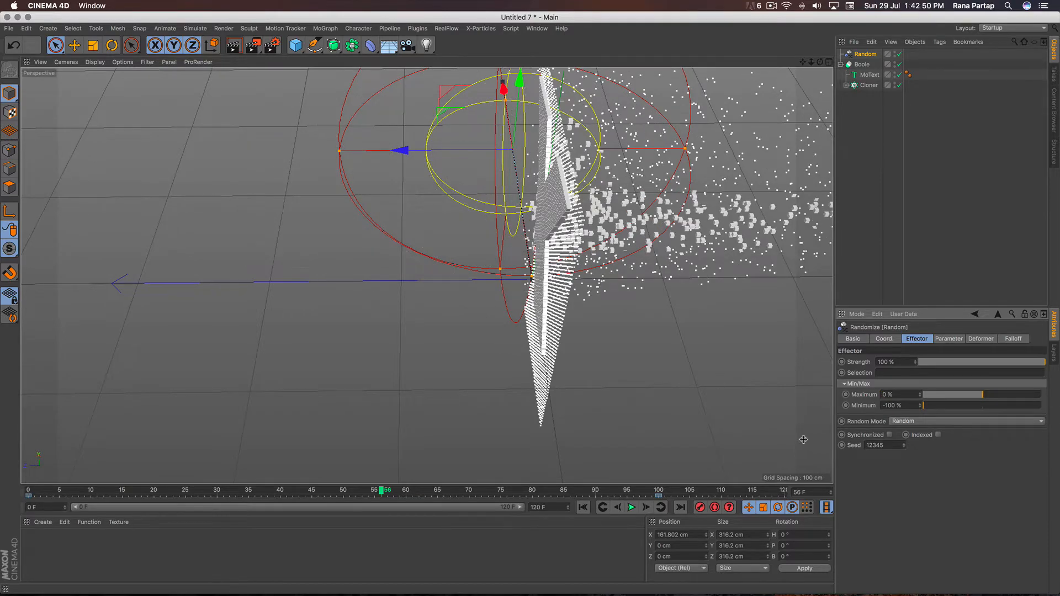
- Set the Z size of the Cube inside the Cloner to 13 cm
mouse_move(570, 224)
alt+mouse_down()
mouse_move(657, 274)
mouse_move(546, 247)
alt+mouse_up()
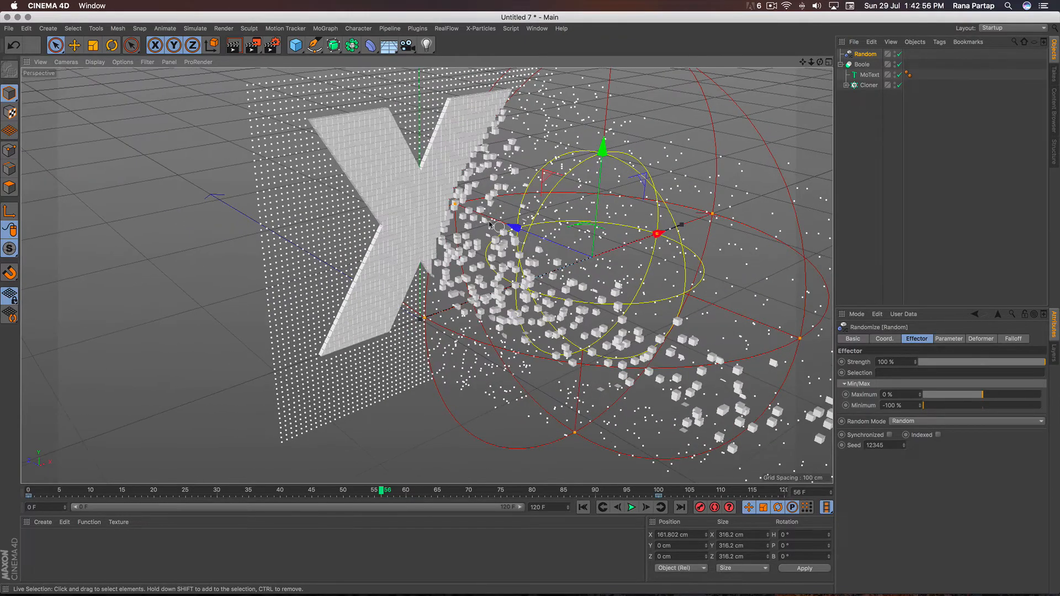
scroll(476, 230, up, 4)
alt+drag(473, 231, 496, 255)
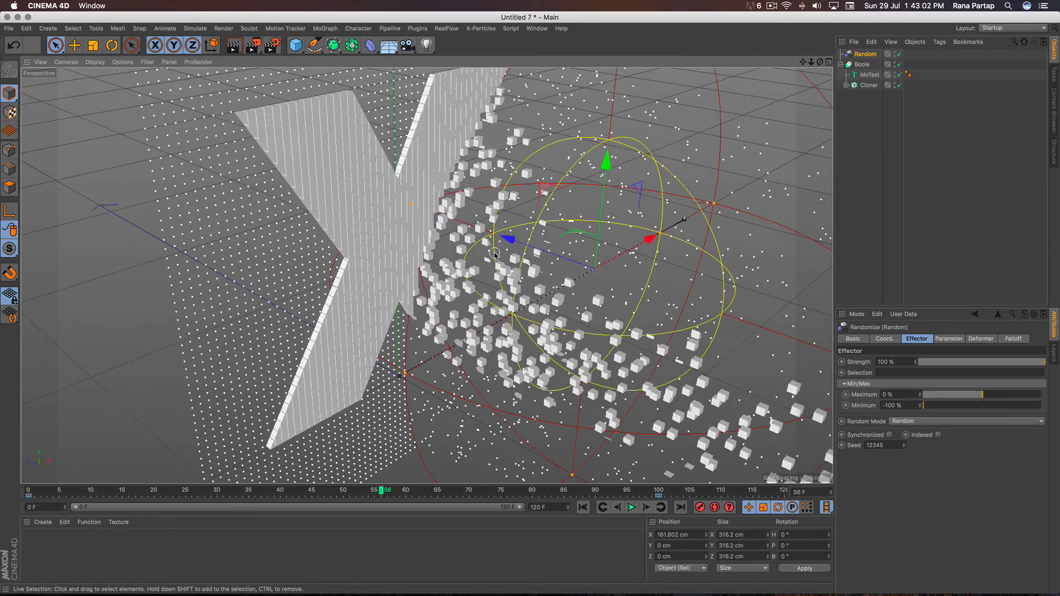
click(845, 85)
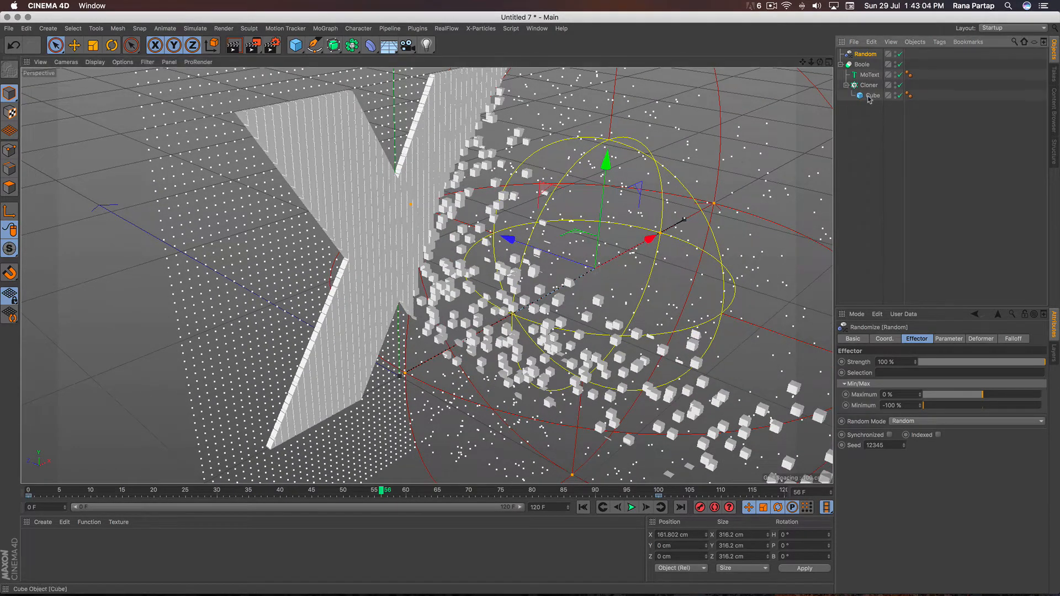
click(871, 96)
click(875, 385)
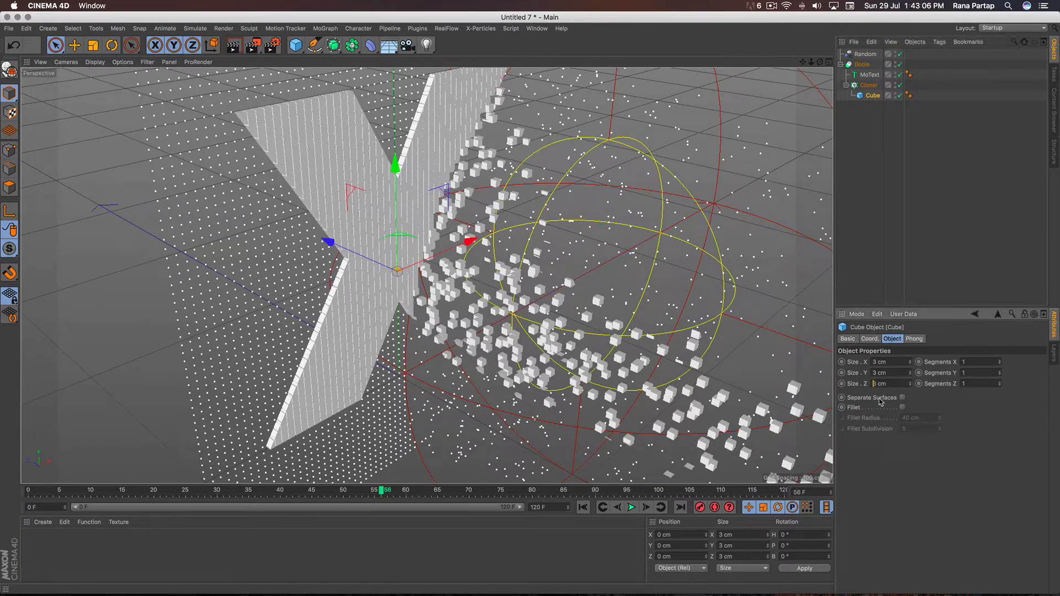
text(1)
key(Return)
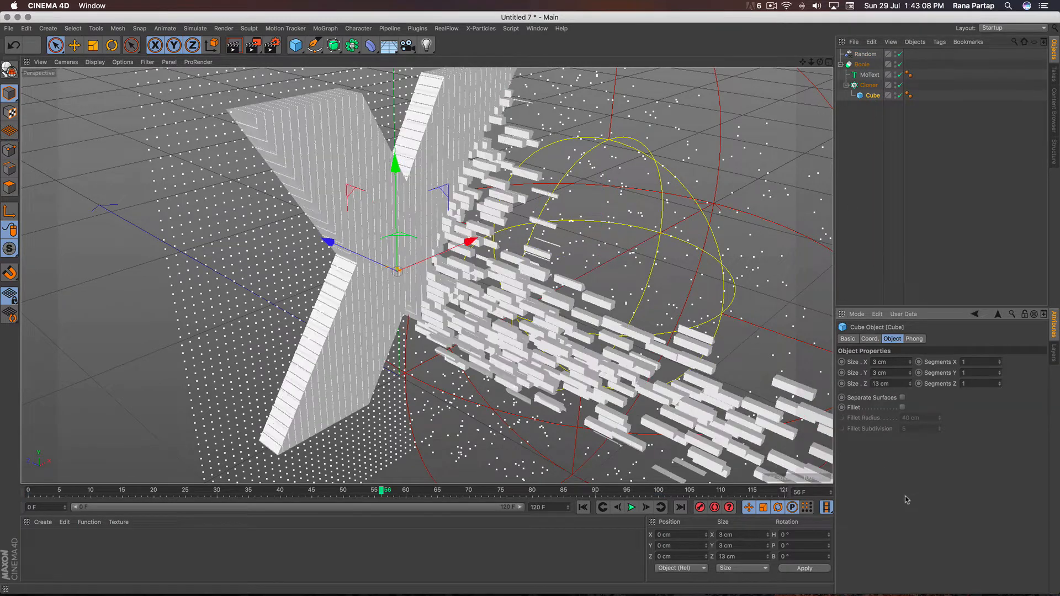
- Render the perspective view to preview the lengthened cubes
scroll(483, 287, down, 4)
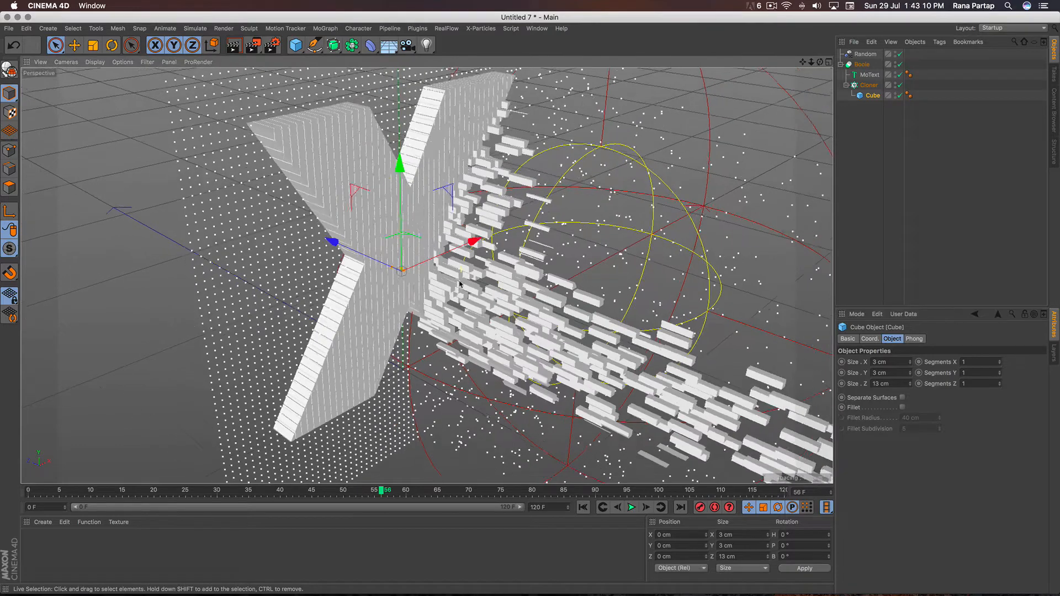
click(236, 49)
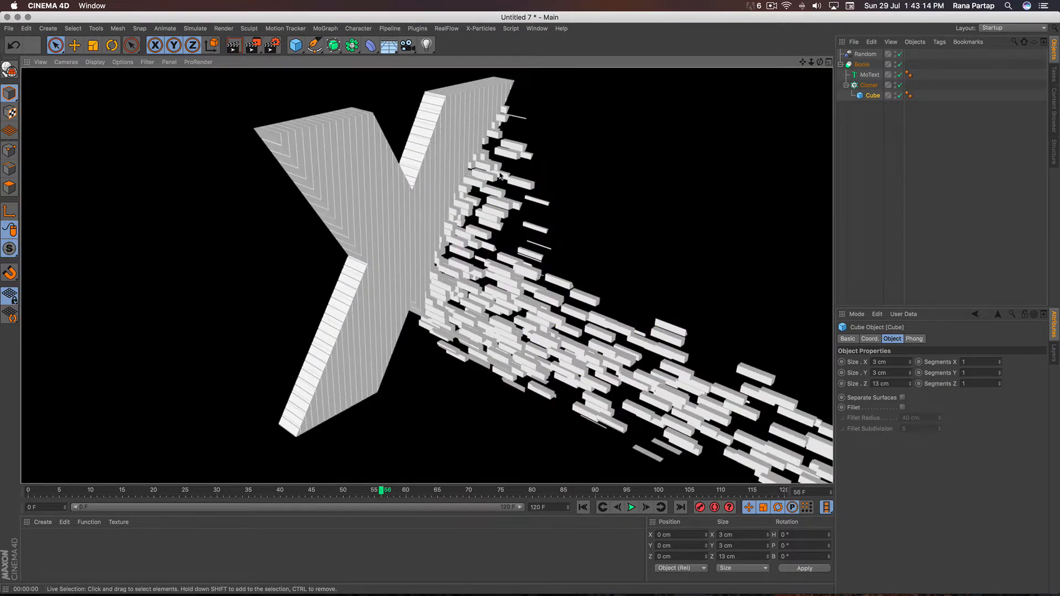
key(ctrl+a)
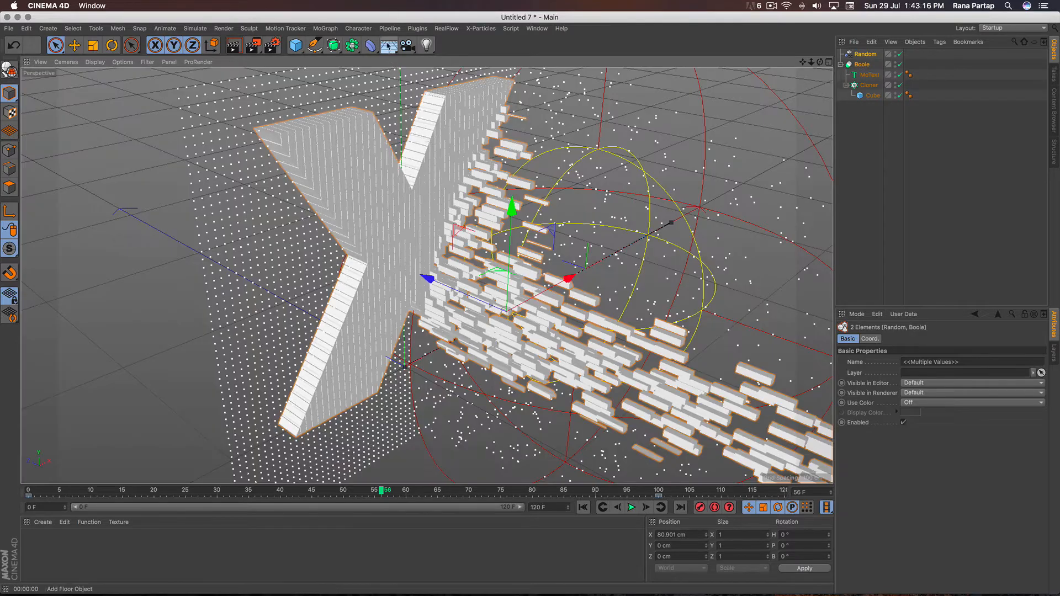
- Add a Floor object and lower it along Y to about -3.2 cm
drag(388, 45, 433, 52)
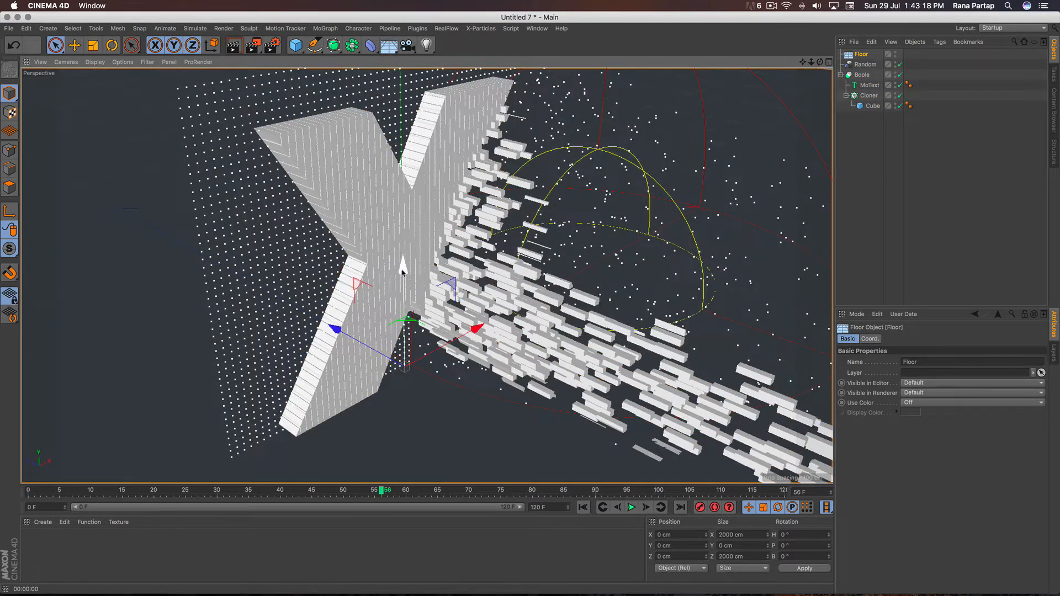
drag(403, 268, 423, 279)
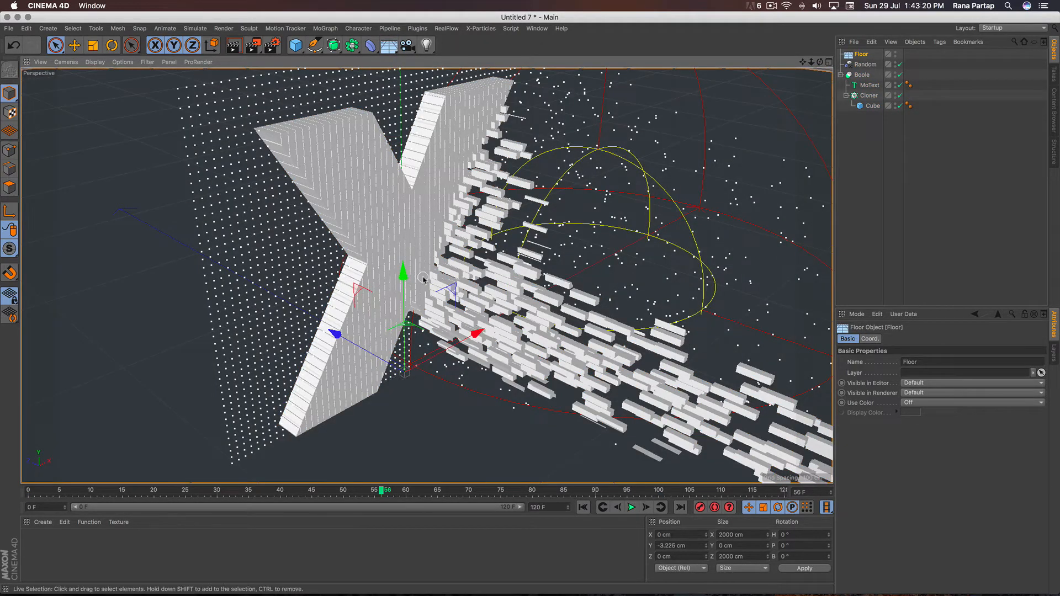
- Add the Ambient Occlusion effect with 40% contrast to the render settings and render the perspective view
click(273, 47)
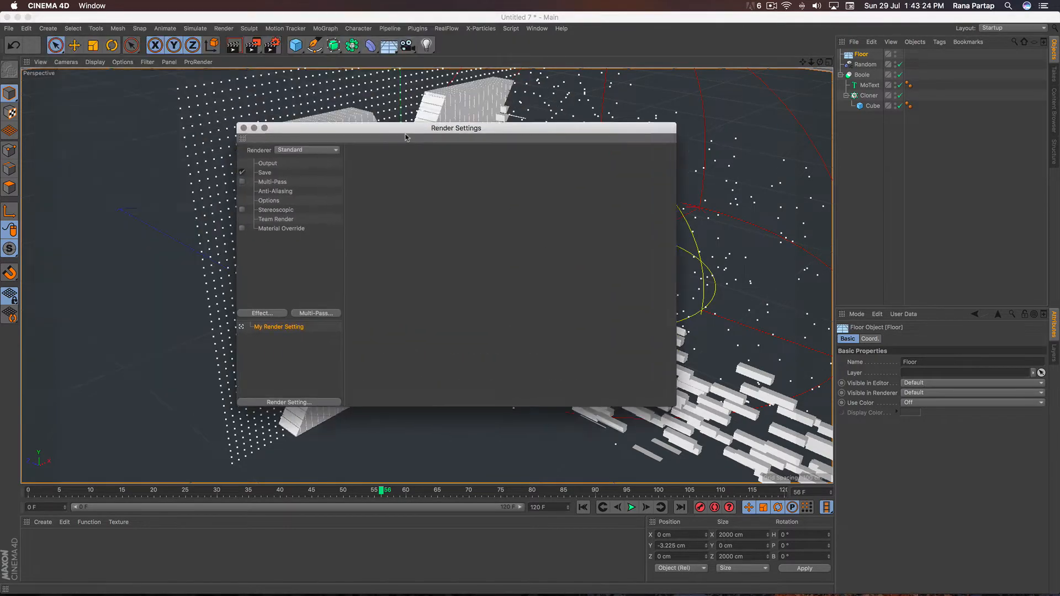
click(302, 325)
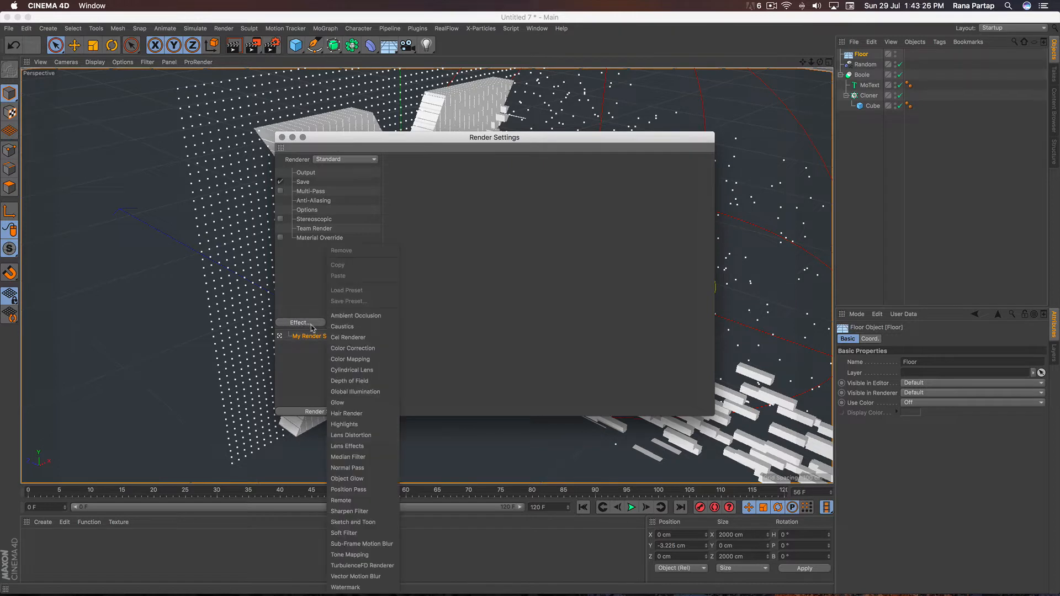
click(385, 316)
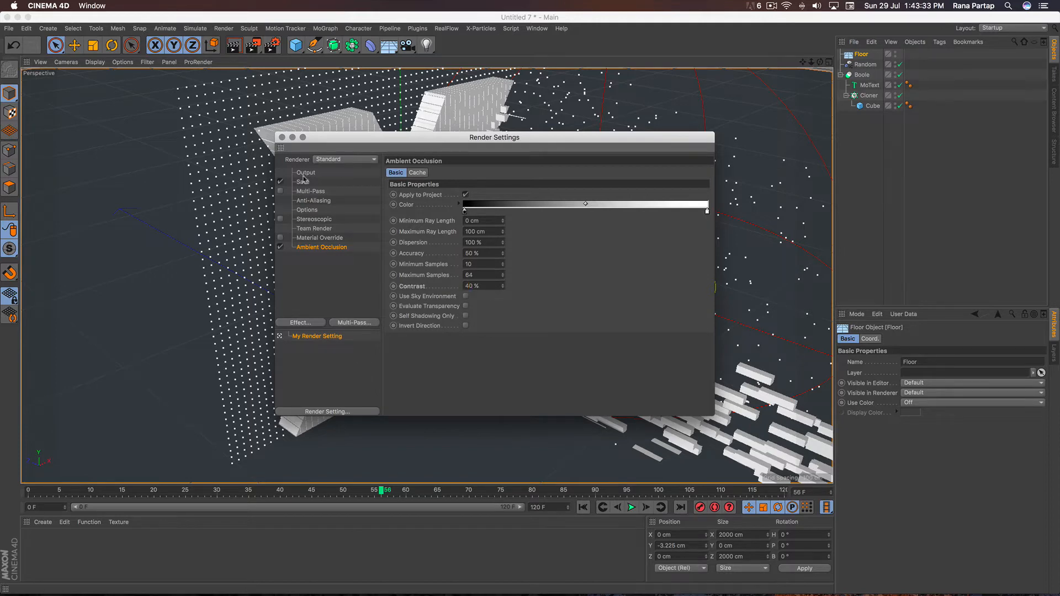
click(282, 137)
click(233, 49)
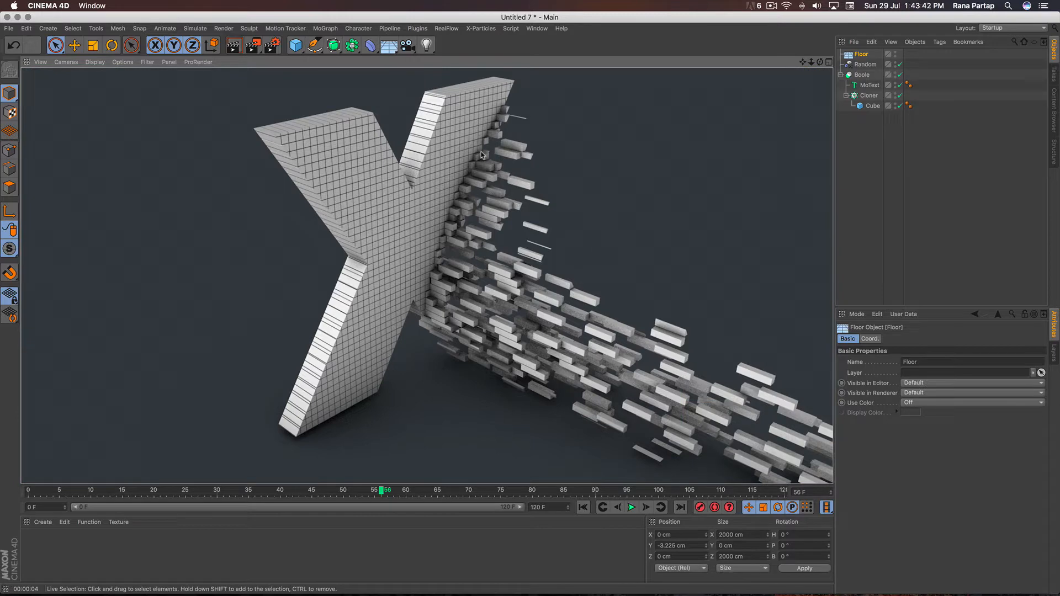
- Create a new material and add a Reflection (Legacy) layer to its reflectance channel
click(43, 522)
click(88, 431)
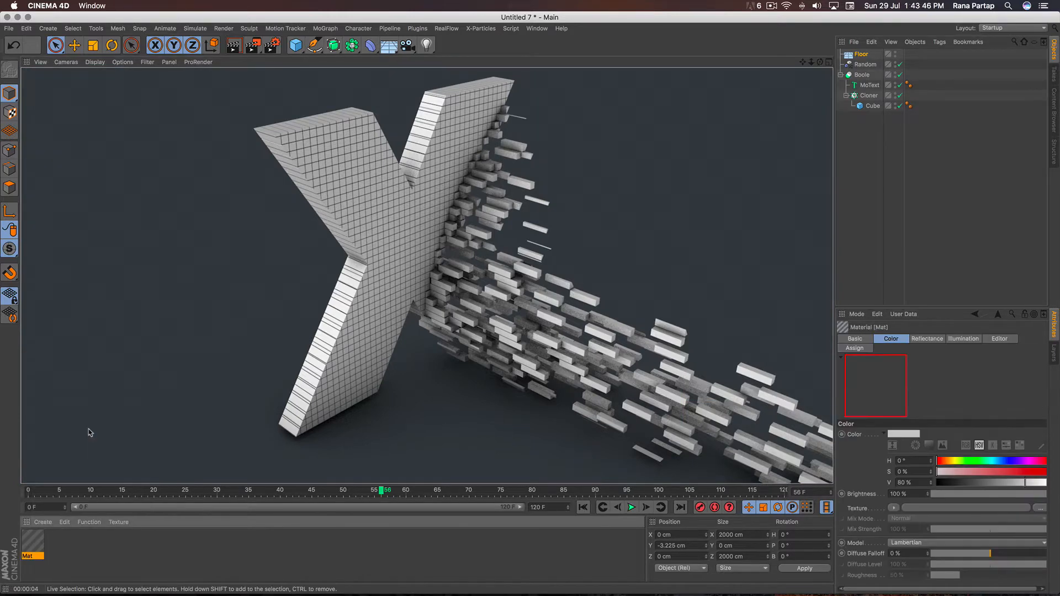
double_click(40, 543)
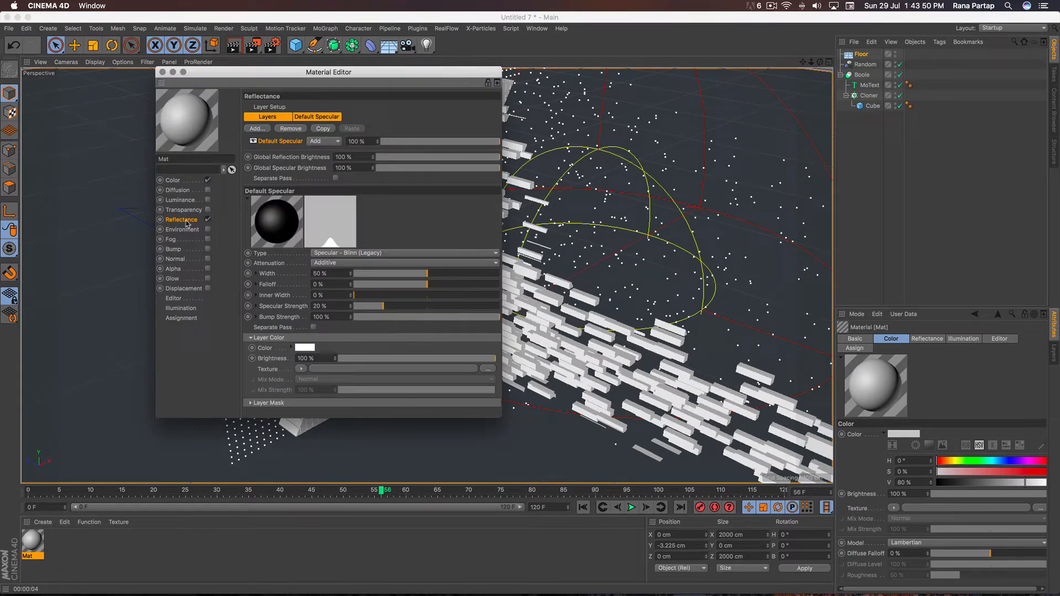
click(257, 128)
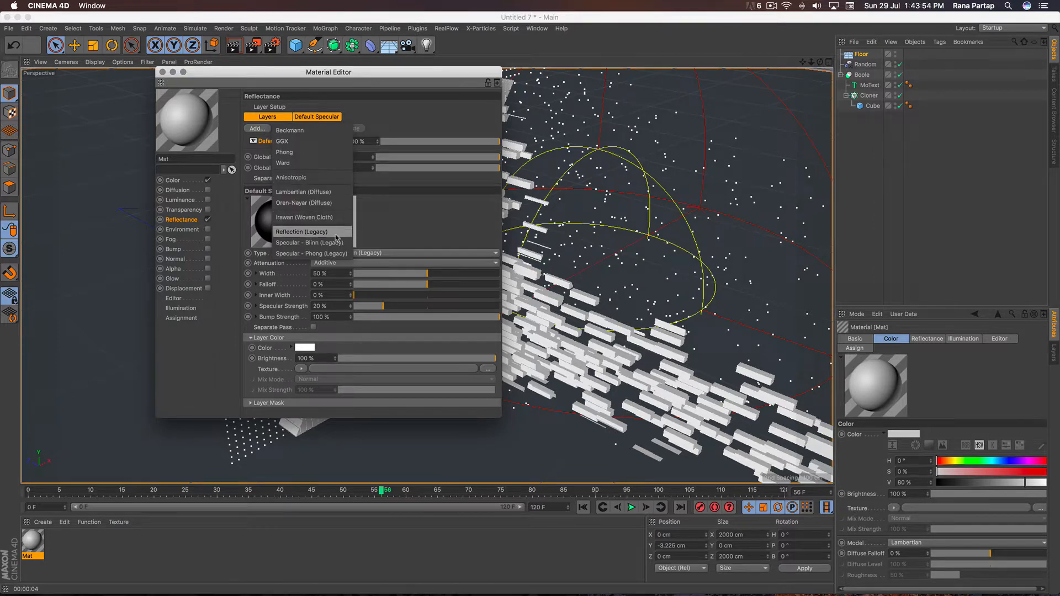
click(336, 232)
- Set Layer 1 to 66% opacity, 69% bump strength and 70% color brightness, and apply the material to the Floor
click(460, 141)
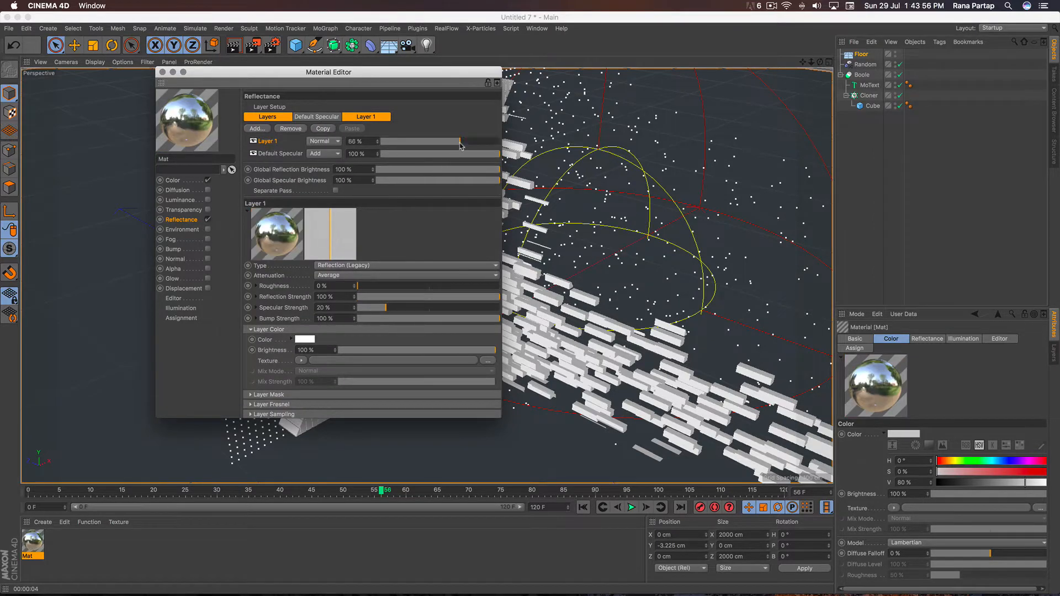
click(457, 319)
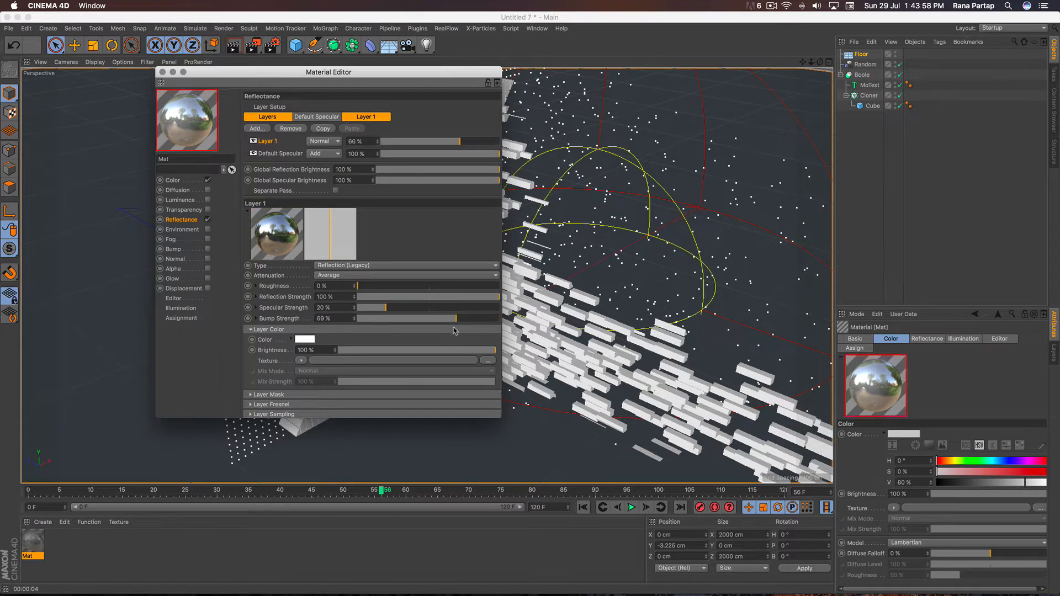
click(449, 350)
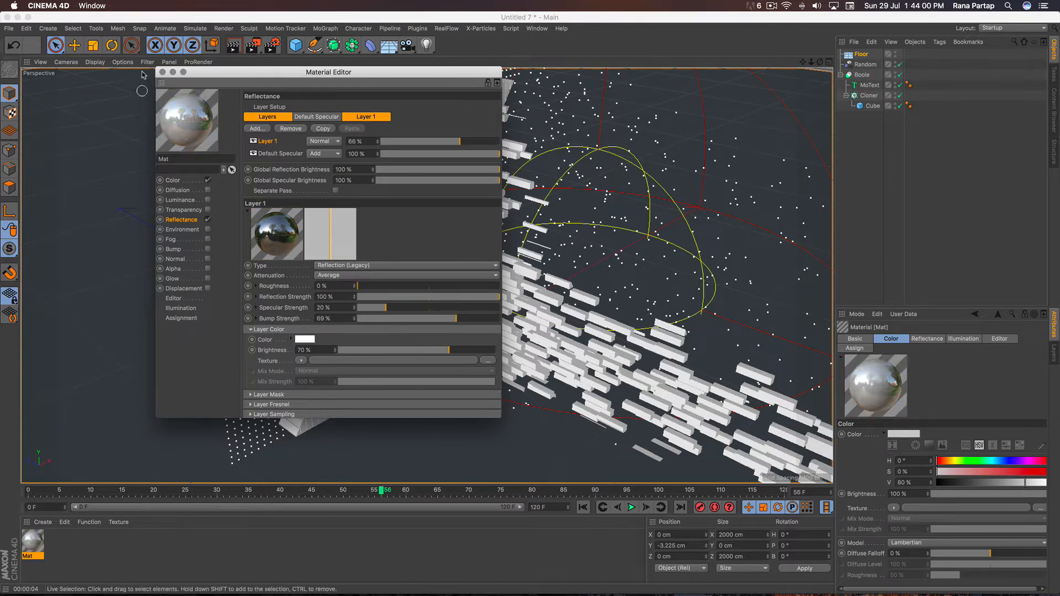
click(162, 72)
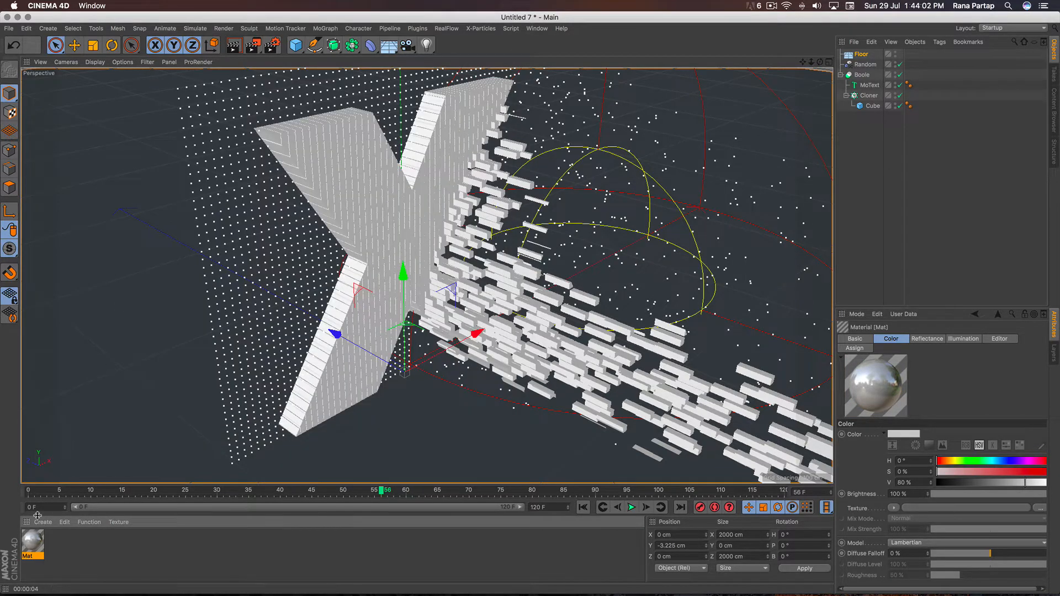
drag(31, 549, 855, 57)
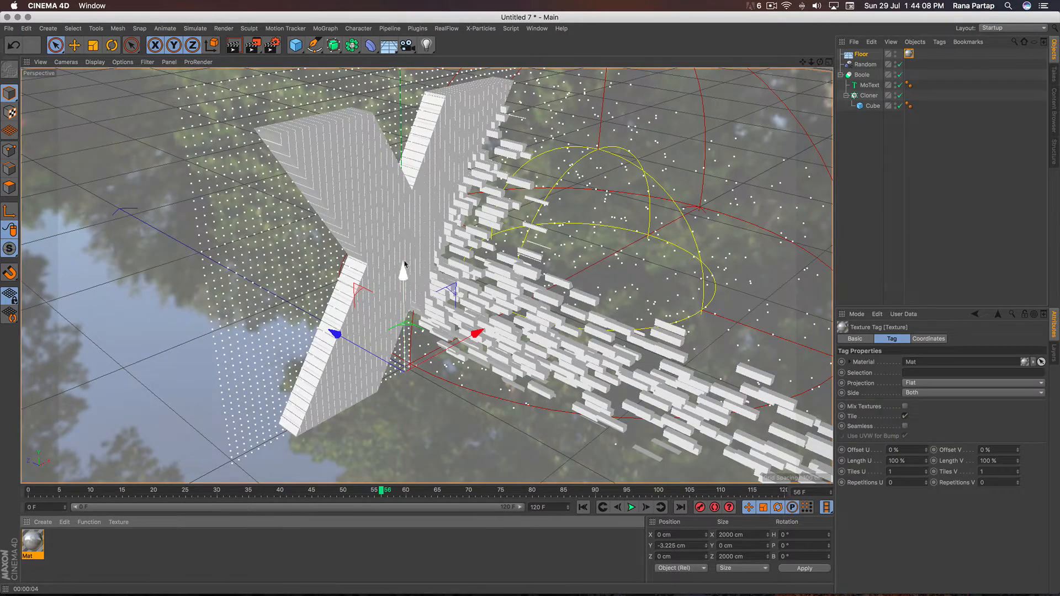
- Render the perspective view at frame 56 from a closer, higher angle on the X
alt+drag(403, 263, 406, 307)
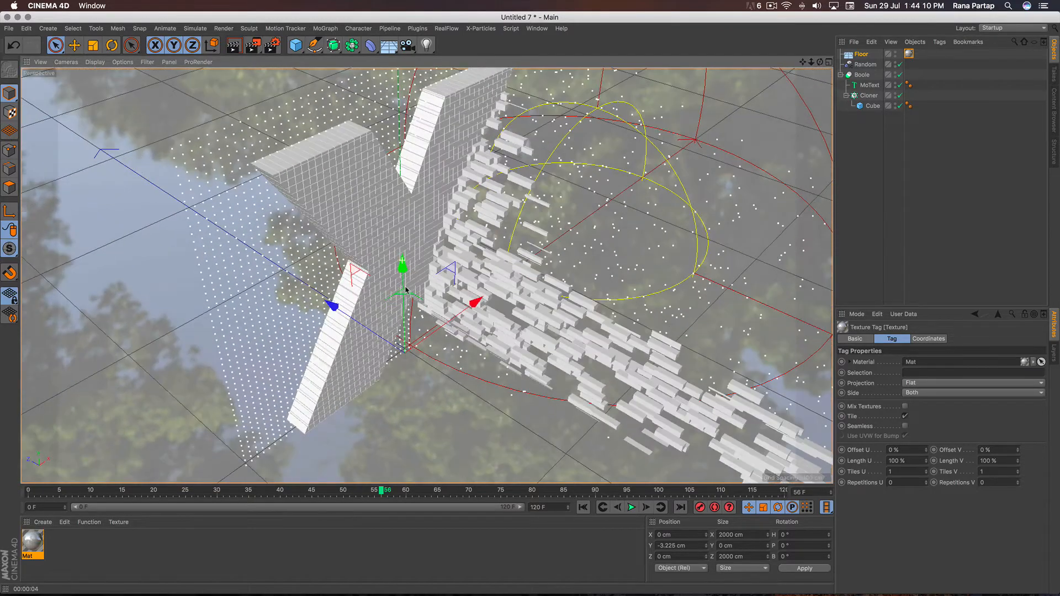
alt+drag(415, 245, 427, 212)
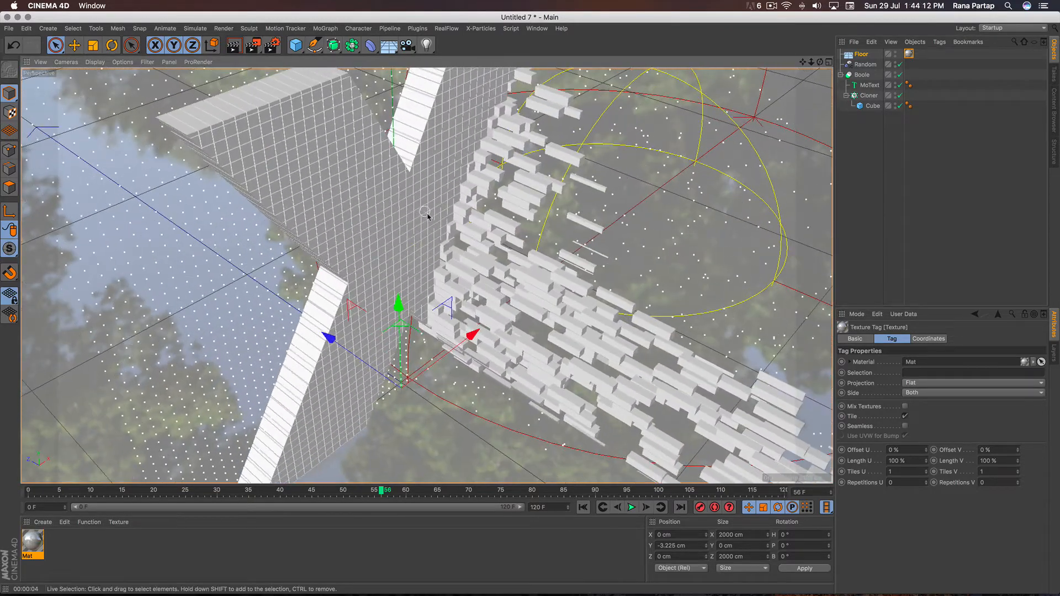
click(233, 45)
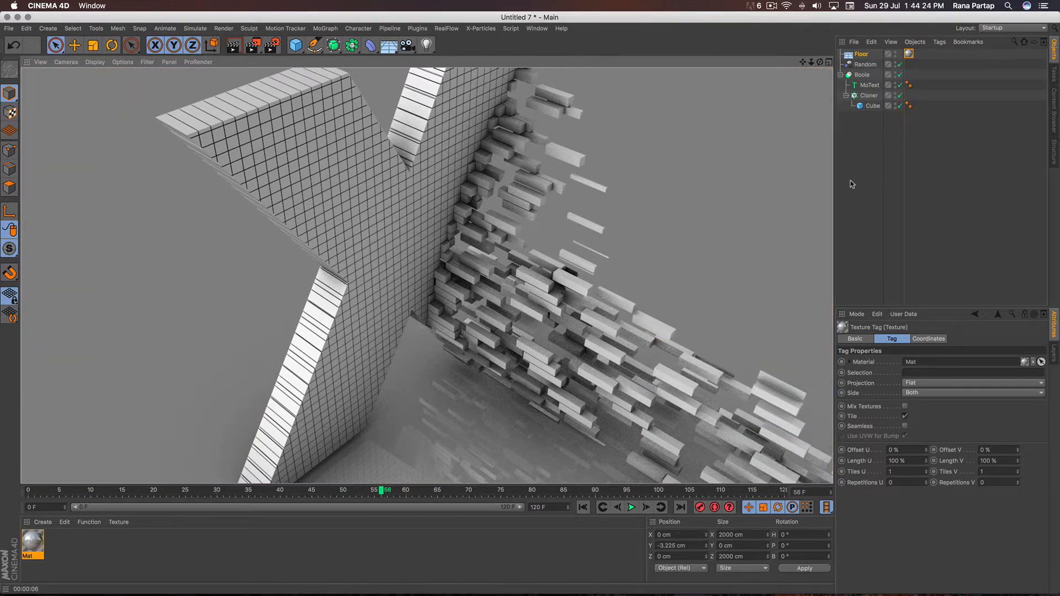
scroll(492, 278, down, 3)
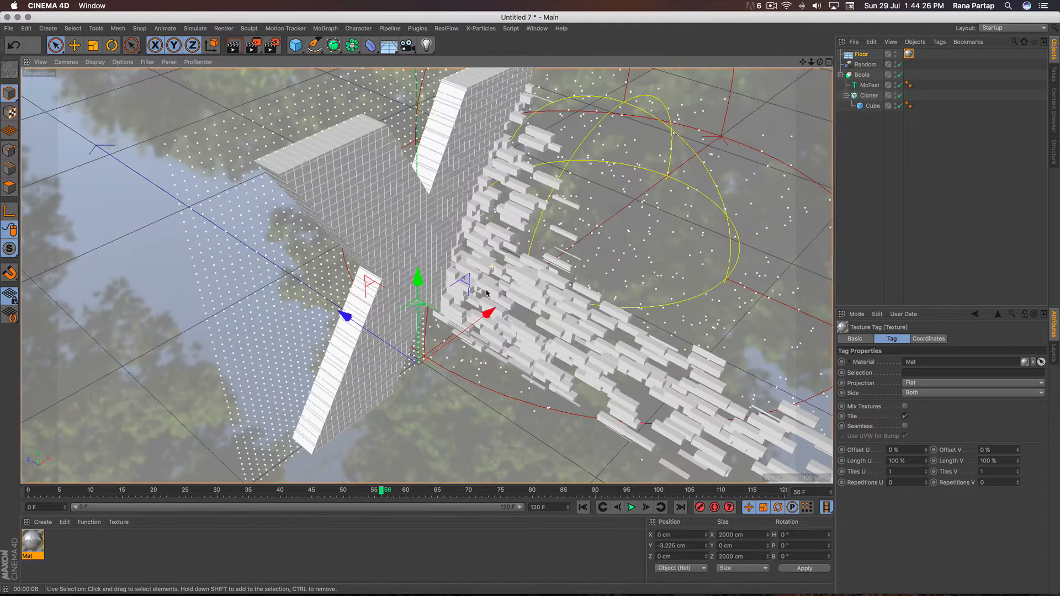
scroll(507, 309, right, 1)
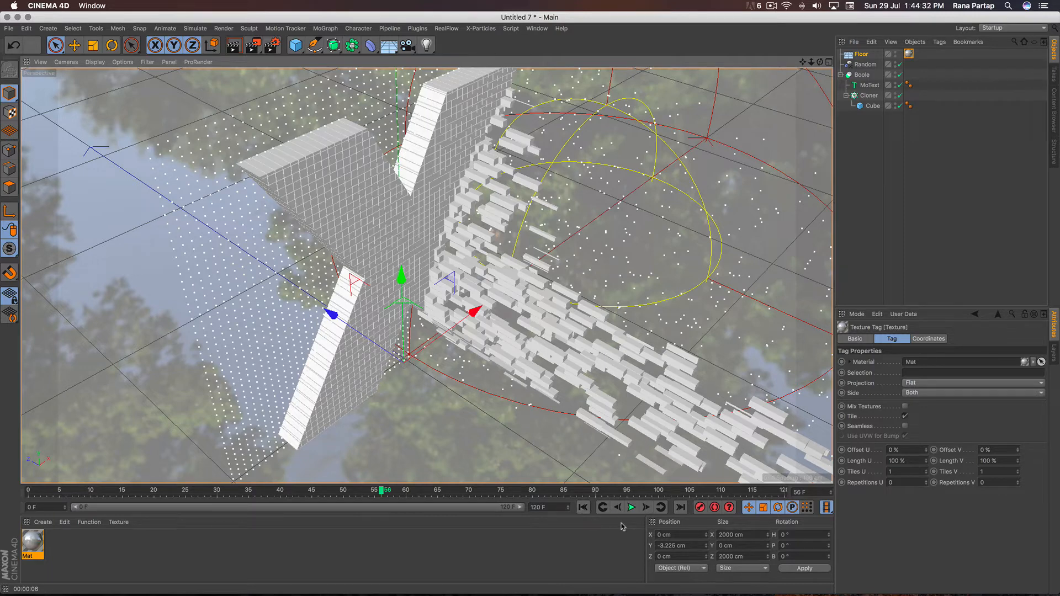
- Play the animation from the first frame, stop it at frame 61, and render the perspective view
click(583, 507)
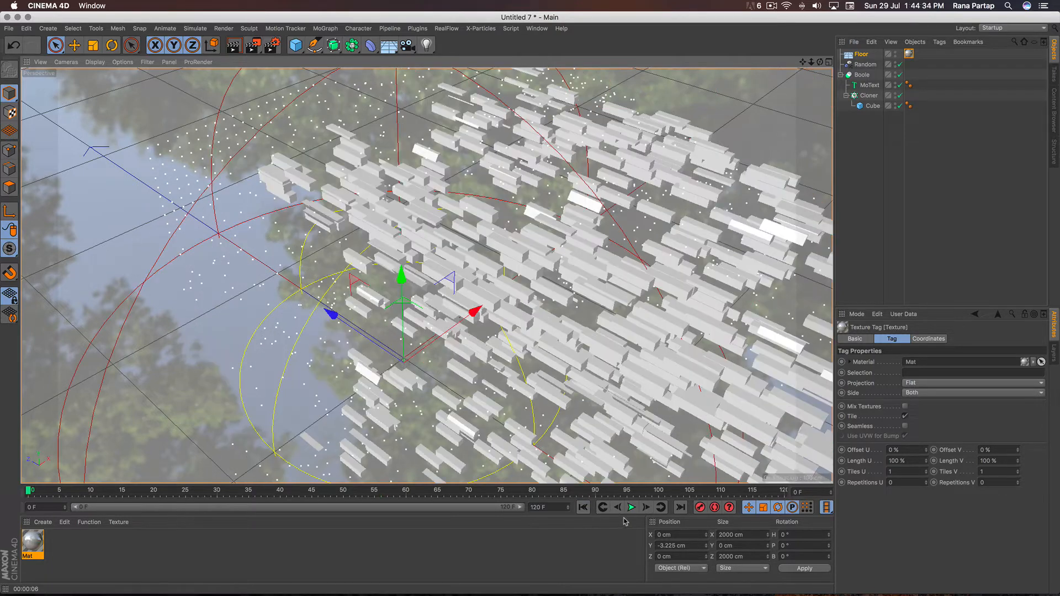
click(632, 507)
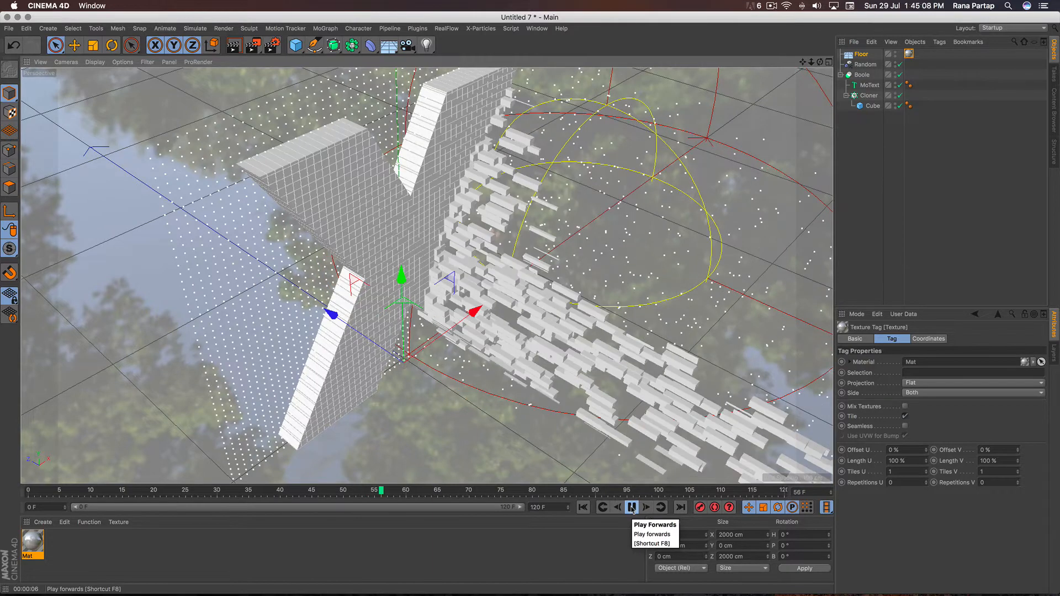
click(632, 508)
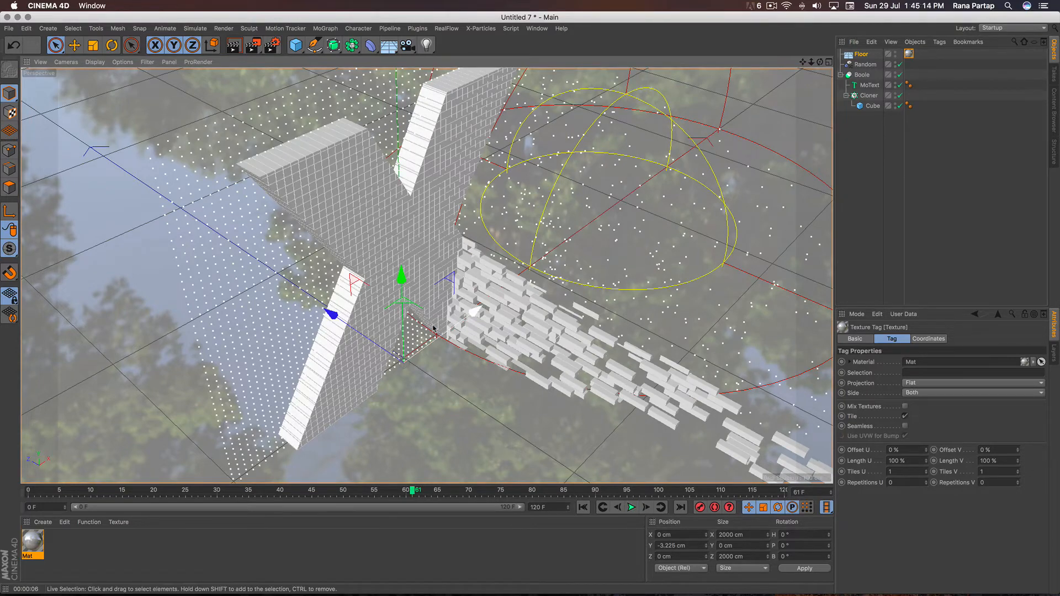
alt+drag(420, 323, 427, 337)
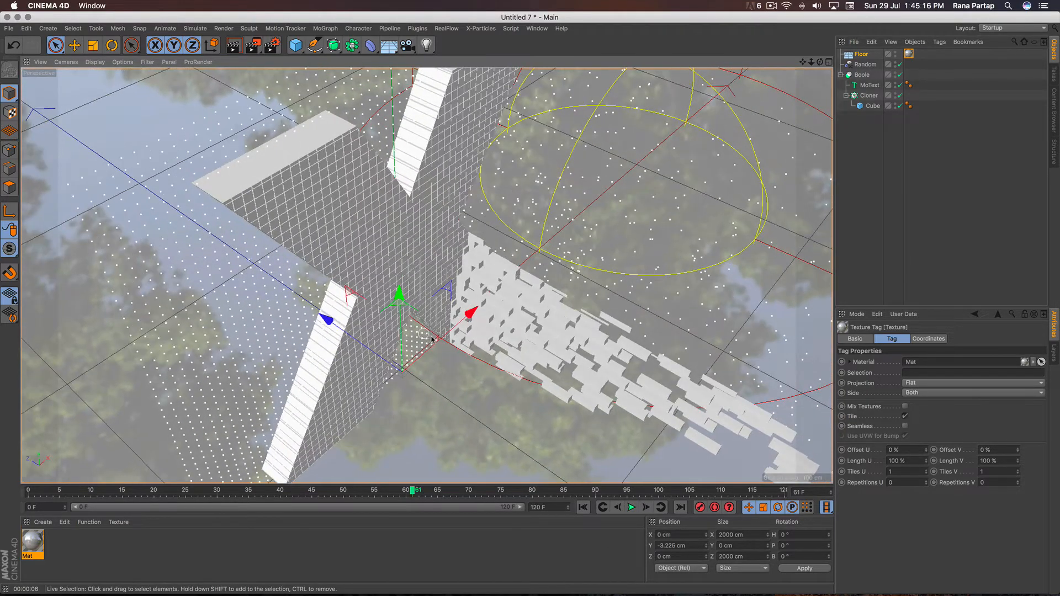
key(ctrl+r)
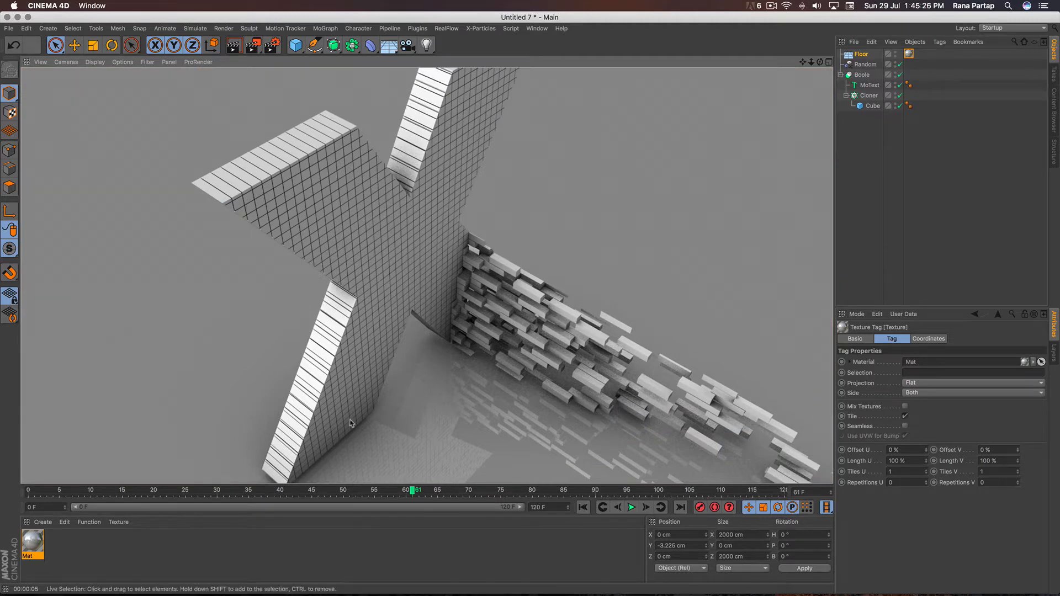
- Create a new default material and apply it to the MoText object
click(43, 523)
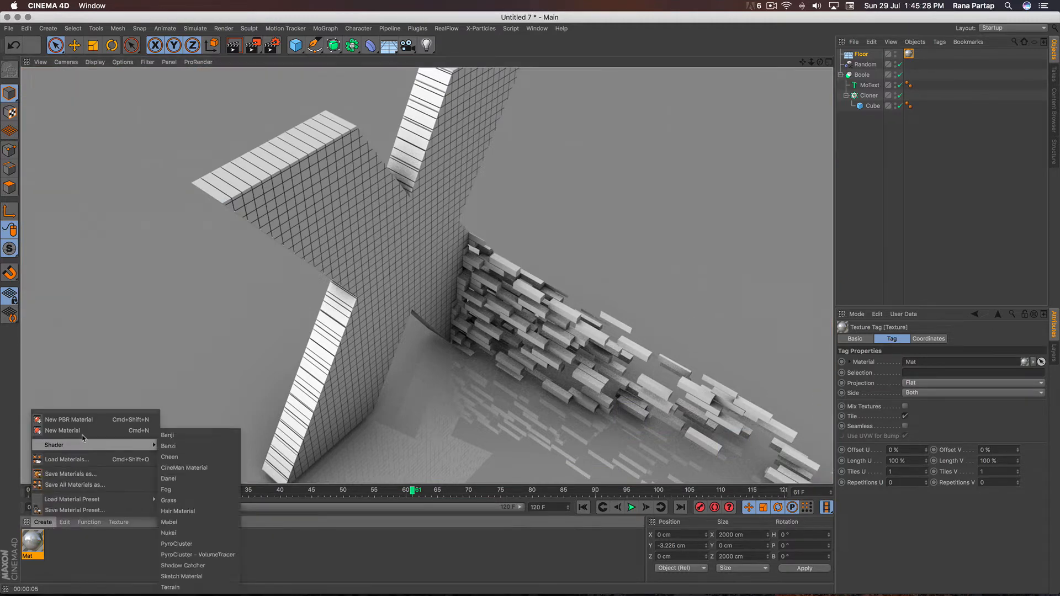
click(62, 431)
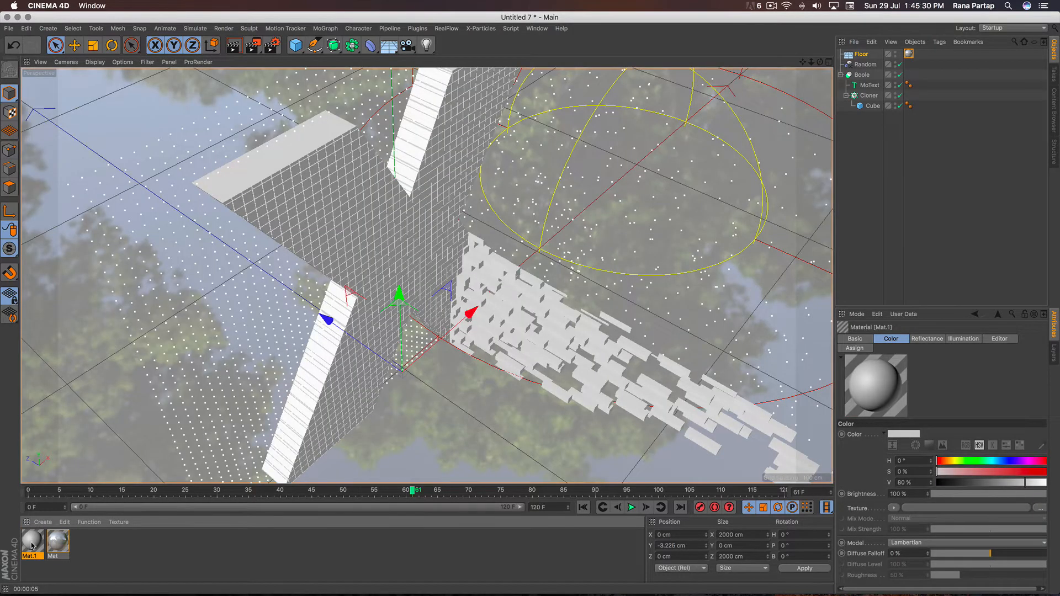
drag(33, 547, 869, 87)
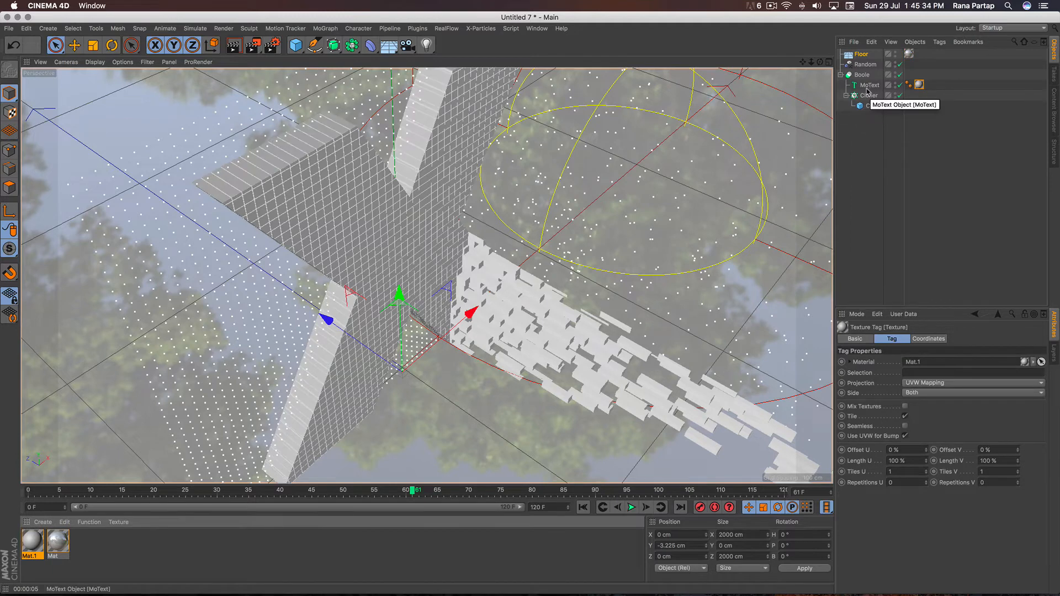
- Create another material colored dark red with 78% saturation and 53% value, apply it to the Cube, and render the view
click(42, 521)
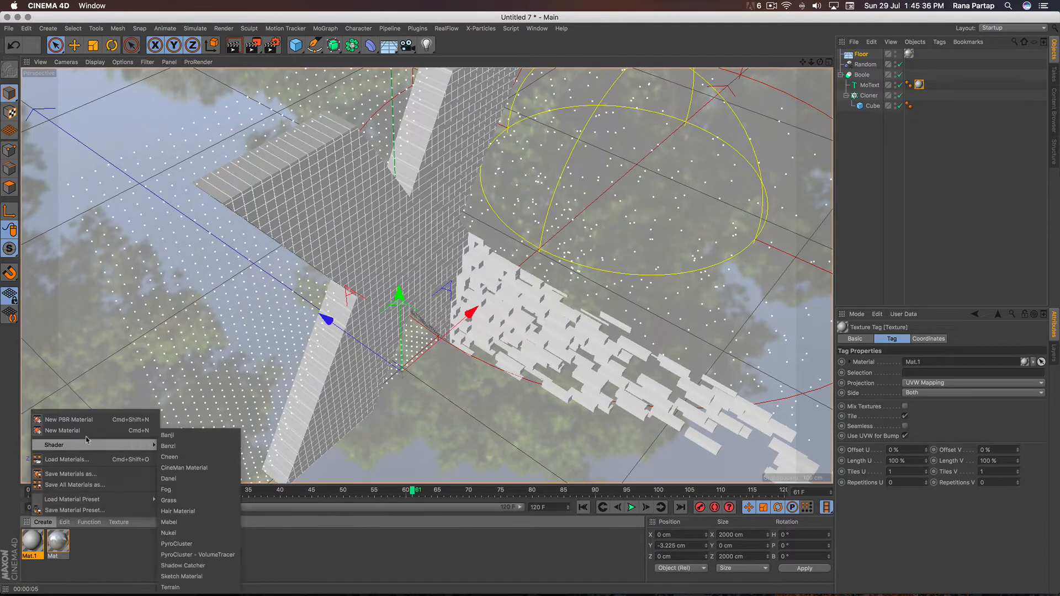
click(64, 431)
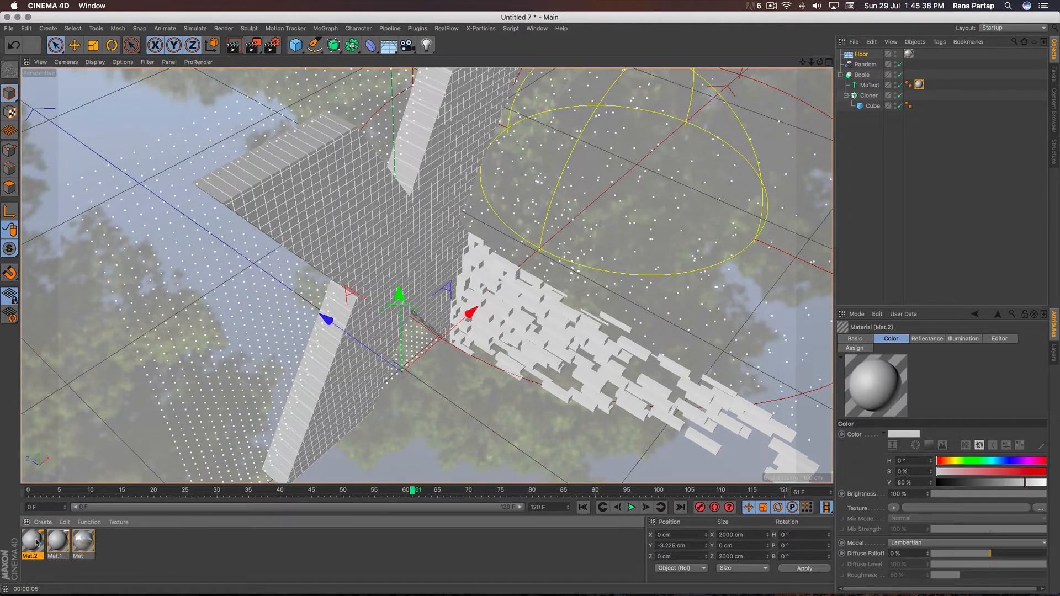
click(1023, 473)
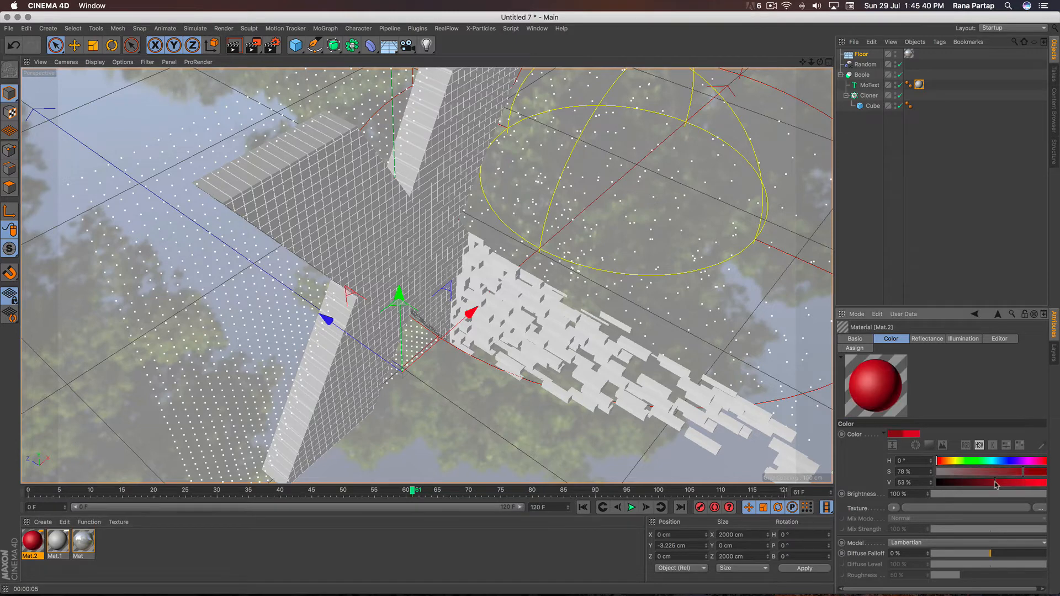
click(995, 483)
drag(33, 544, 879, 107)
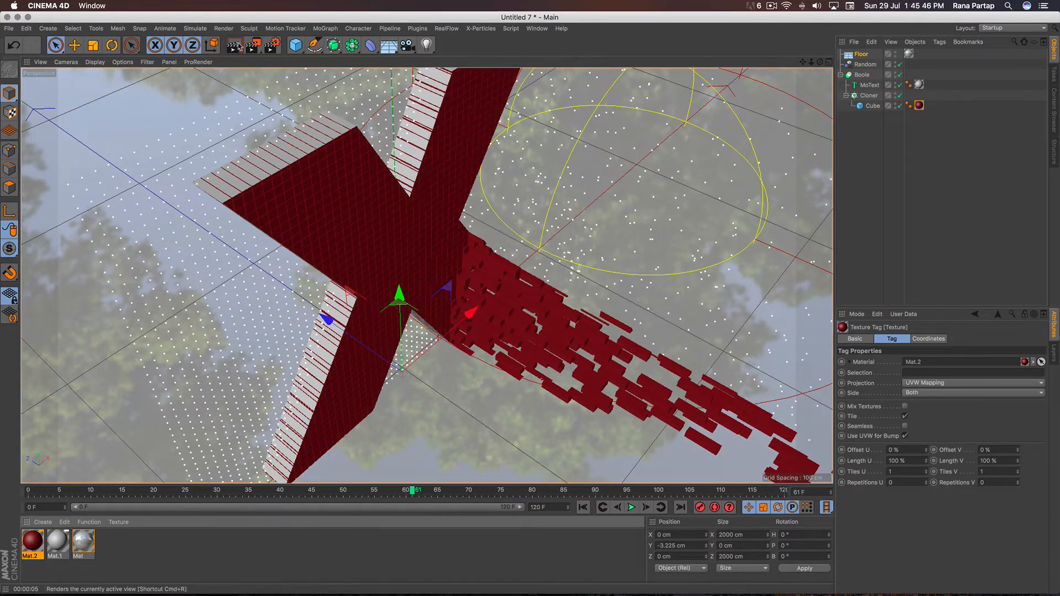
click(234, 46)
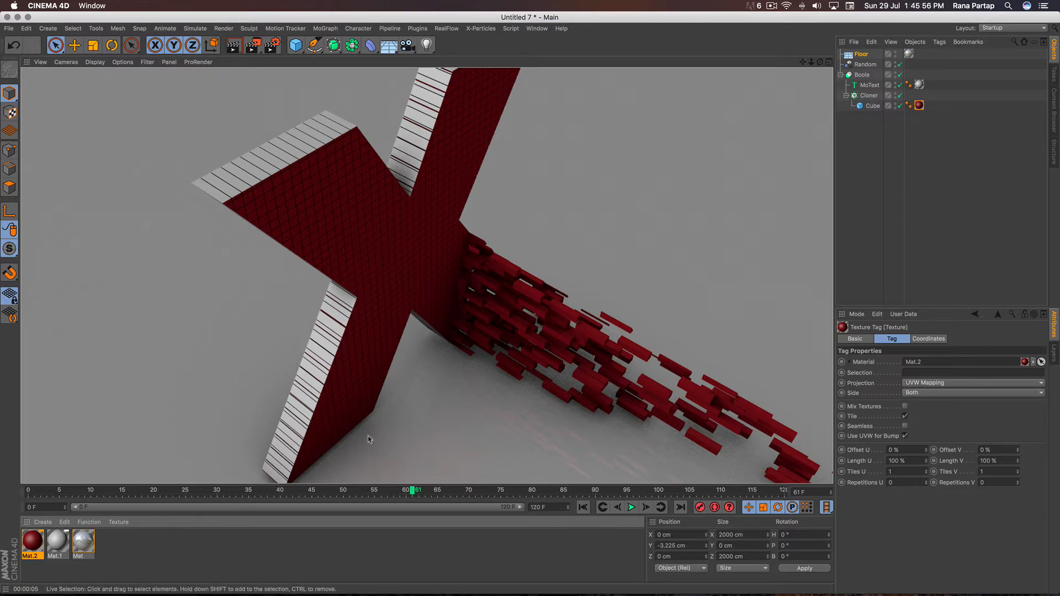
- Try a yellow color with hue 59° and 85% saturation on the MoText material, render it, and reset the saturation to 0%
click(58, 544)
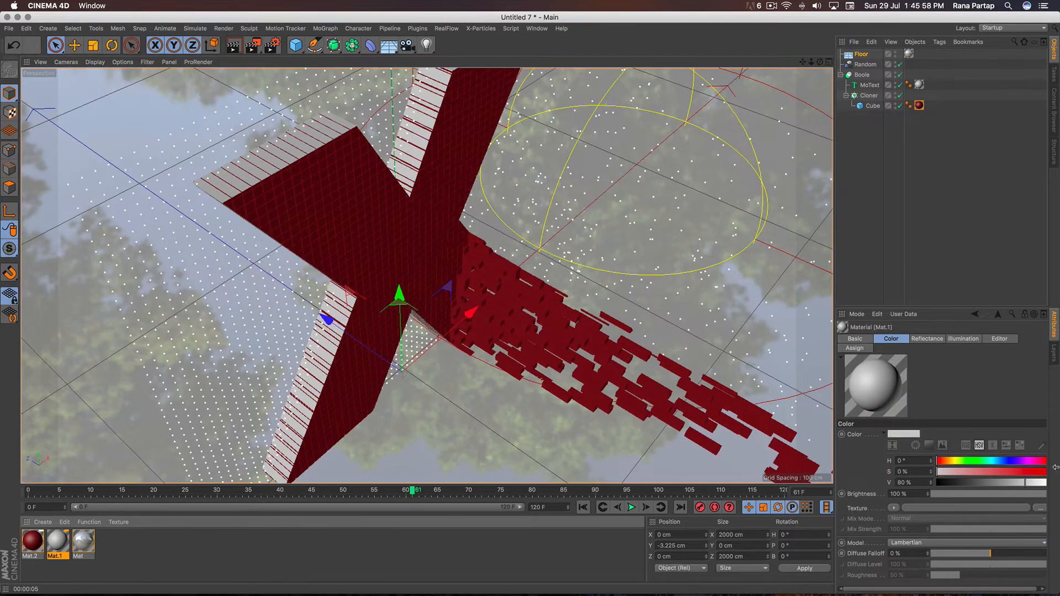
click(956, 462)
click(1030, 472)
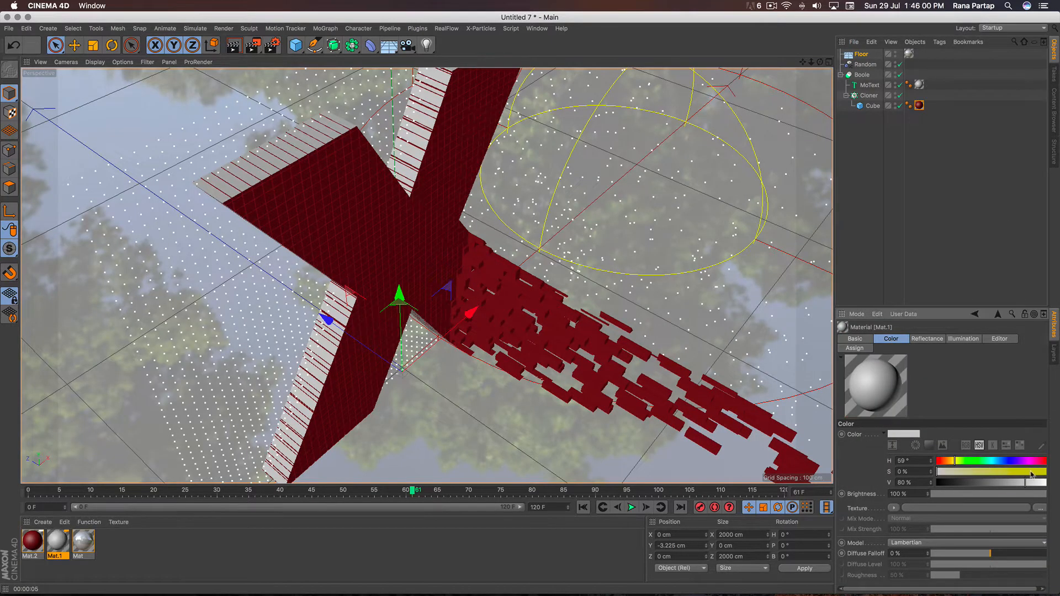
key(ctrl+r)
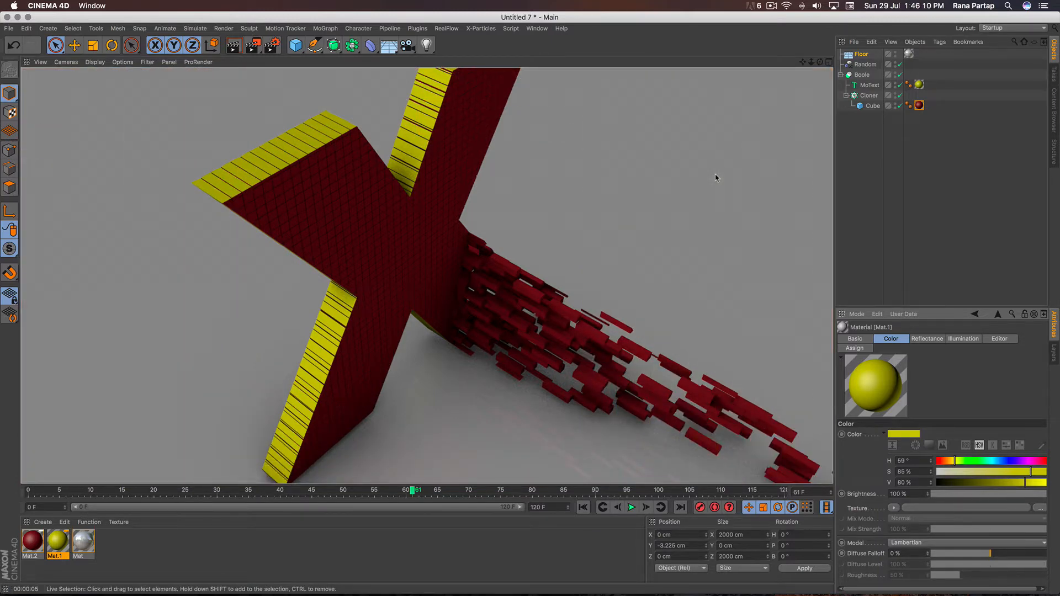
click(939, 472)
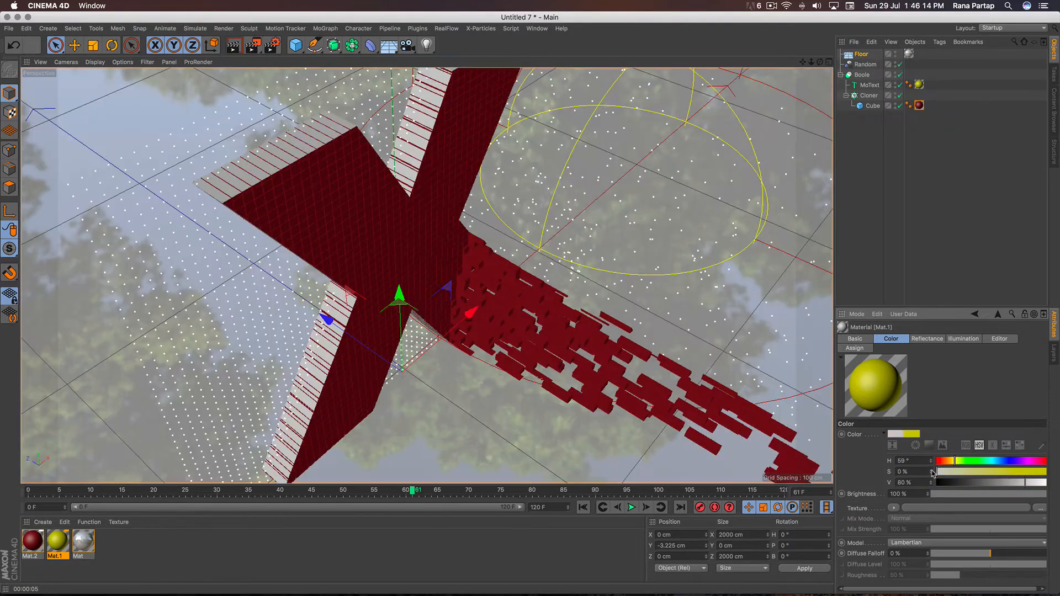
- Change the Cube material's hue to 179° and render the perspective view, including from a lower angle showing the whole X
click(33, 543)
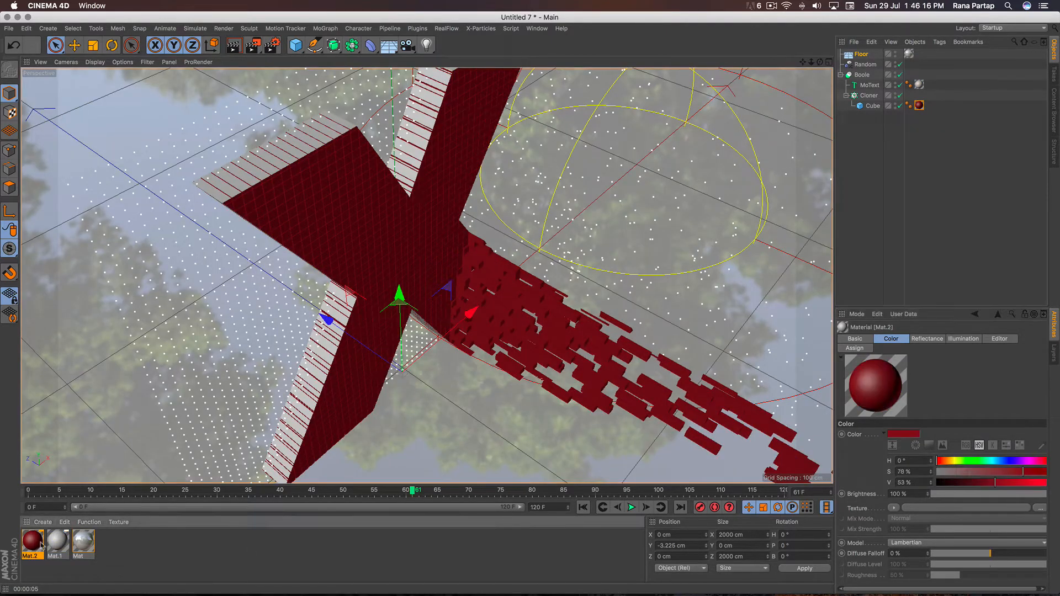
click(993, 461)
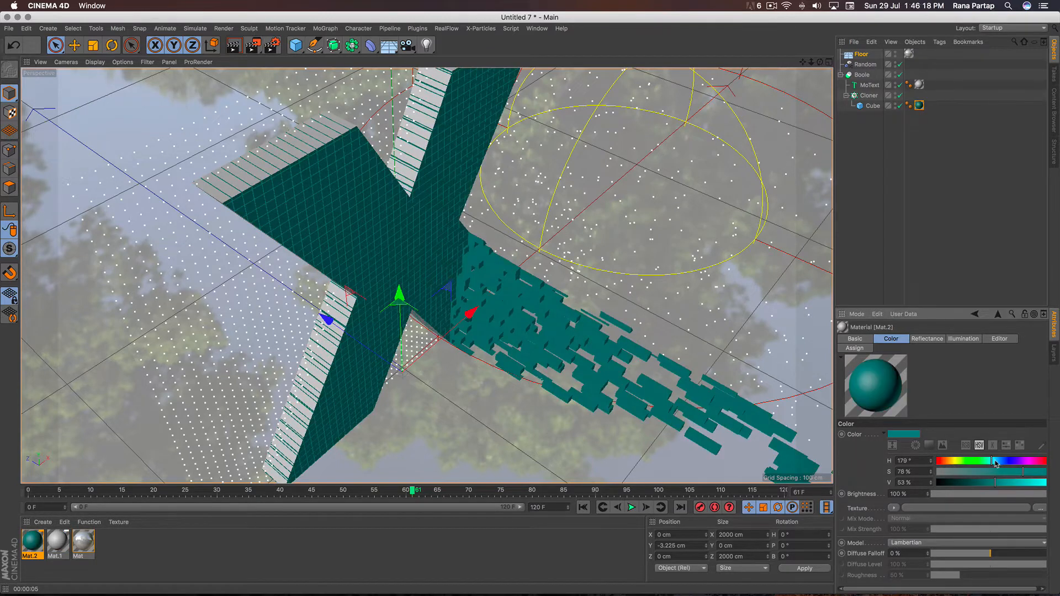
click(234, 46)
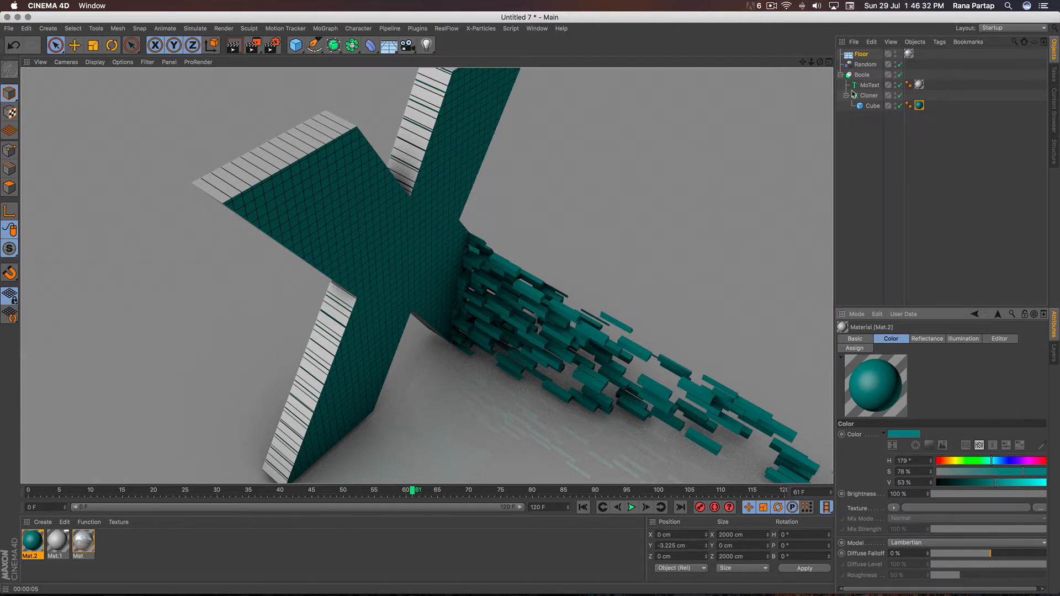
drag(811, 62, 820, 32)
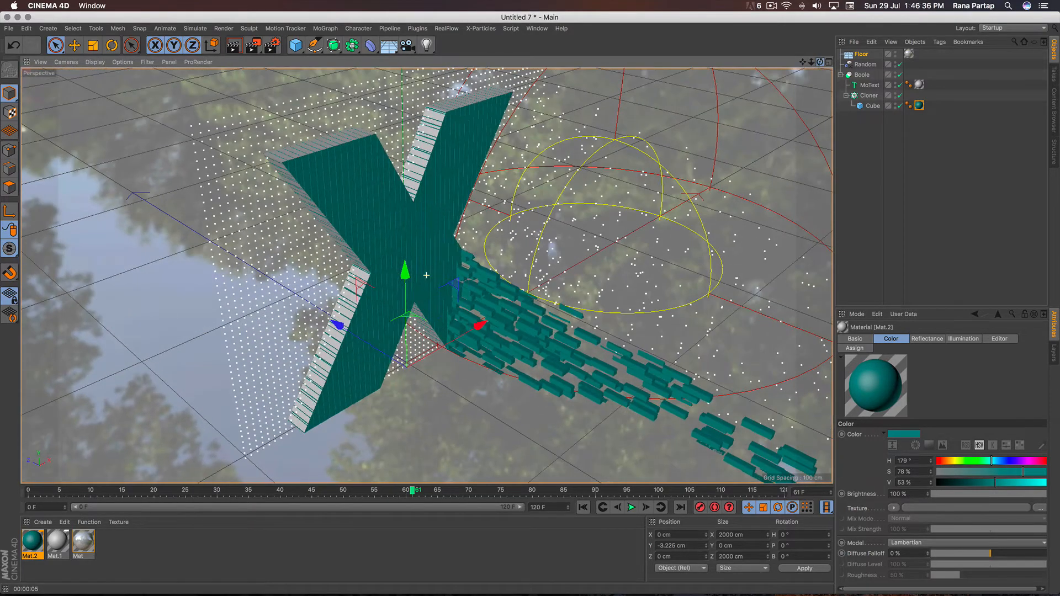
click(235, 45)
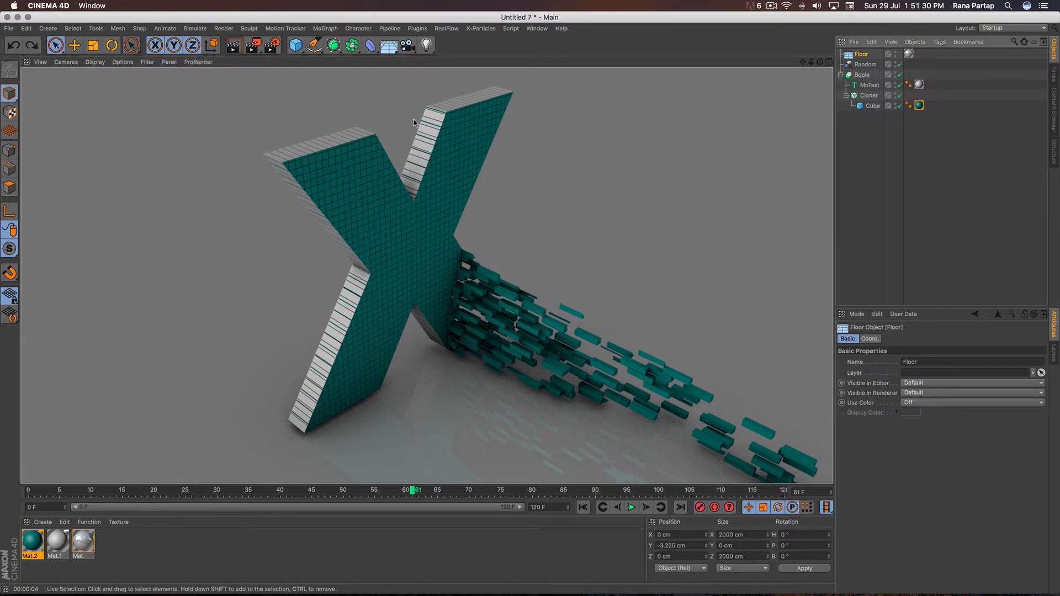
- Add a Target Camera, look through it, and record a camera keyframe at frame 61
click(408, 45)
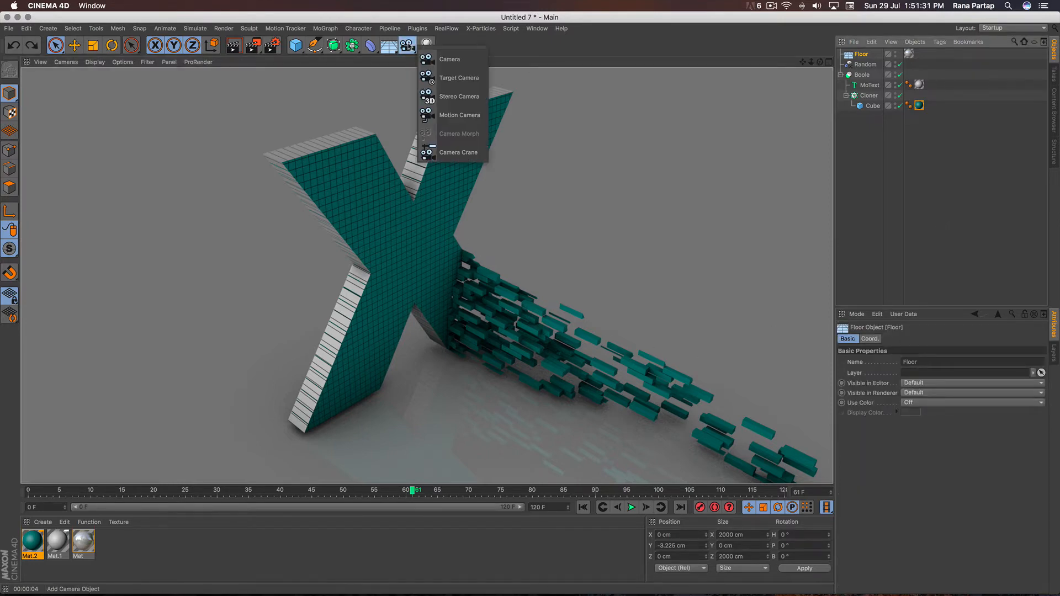
click(479, 83)
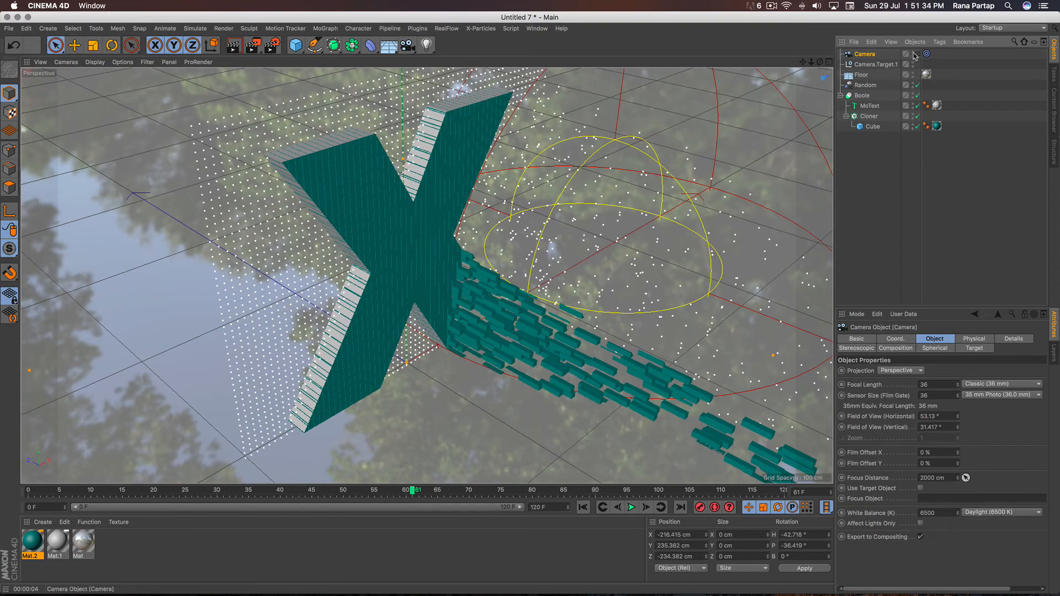
click(918, 54)
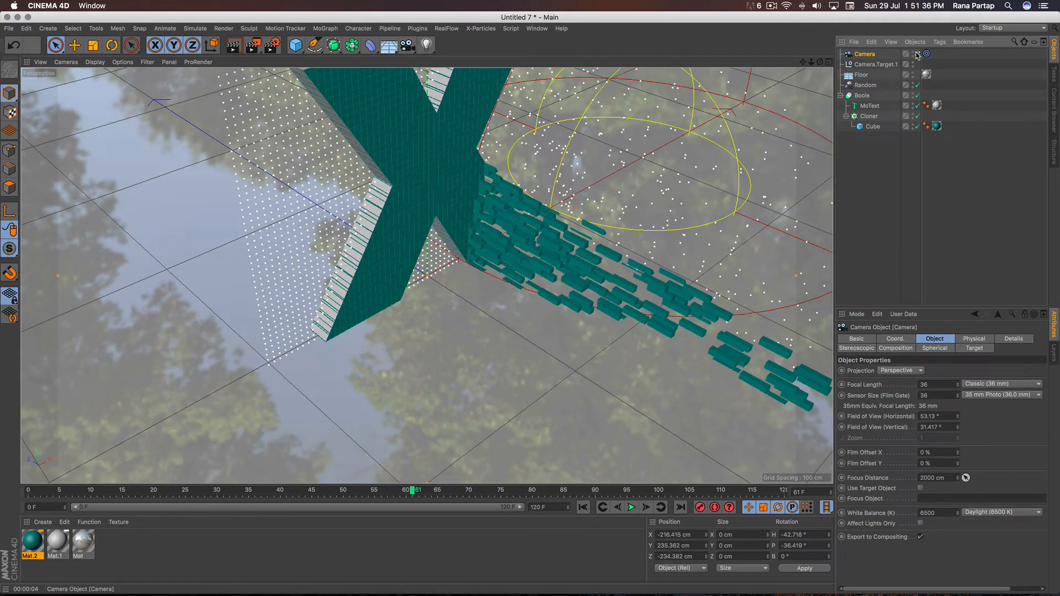
click(700, 508)
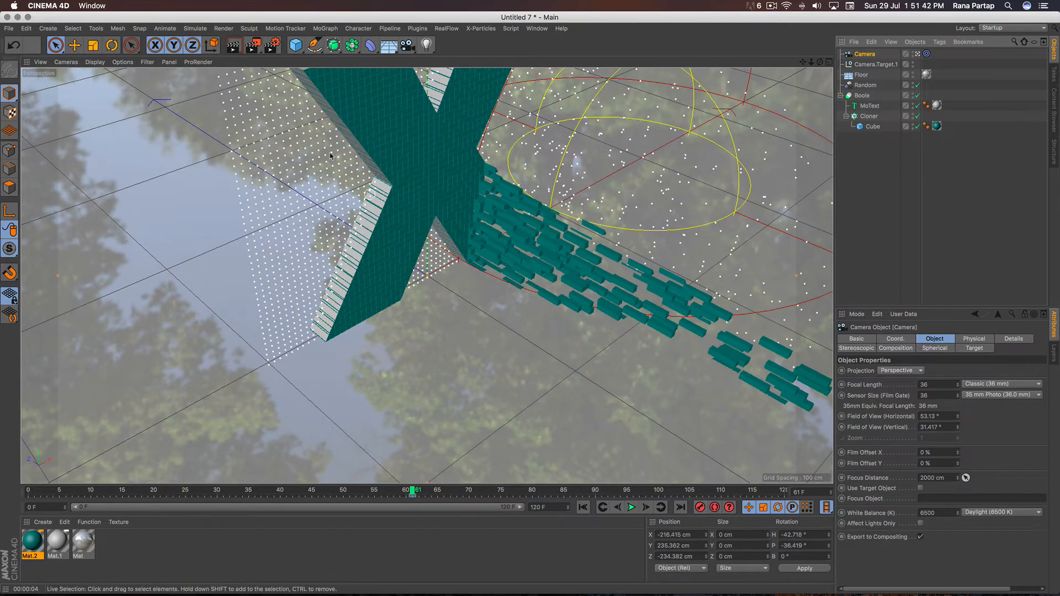
- Add a Null object and assign it as the Target Object of the Camera's Target tag
click(296, 45)
click(320, 56)
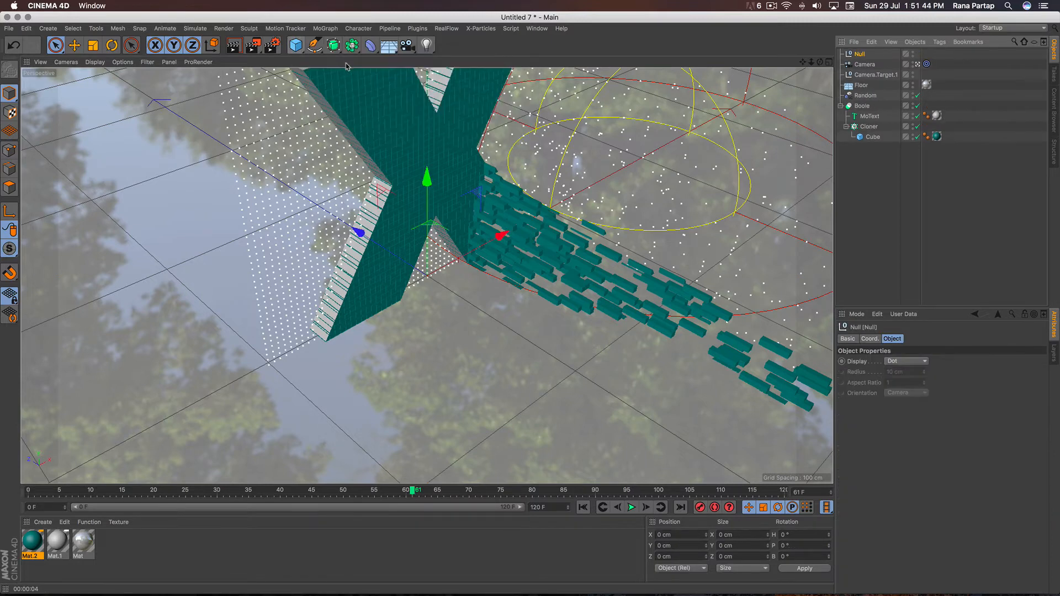
click(927, 64)
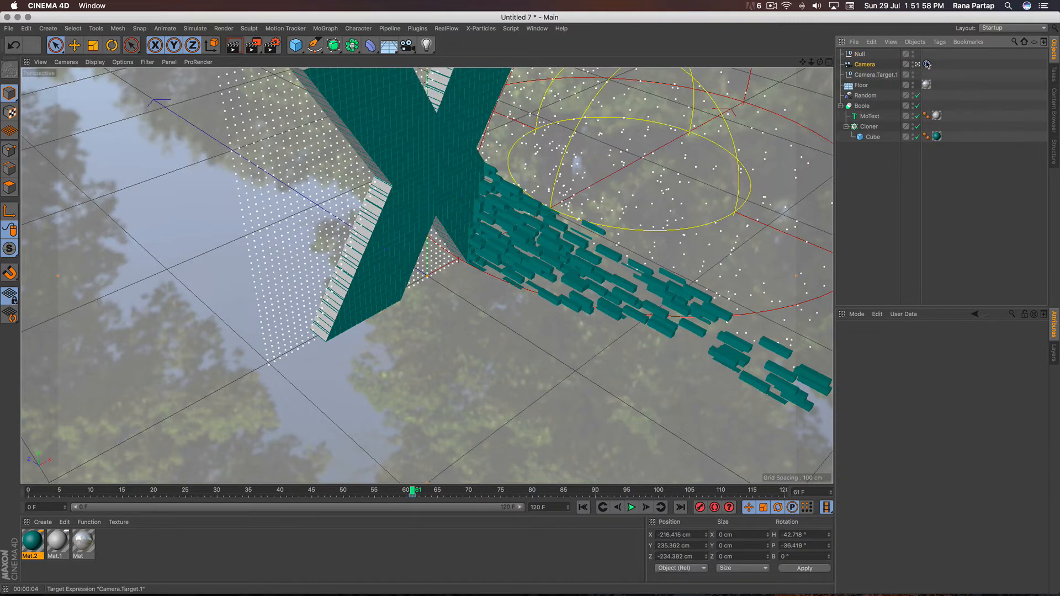
click(928, 64)
drag(860, 54, 939, 363)
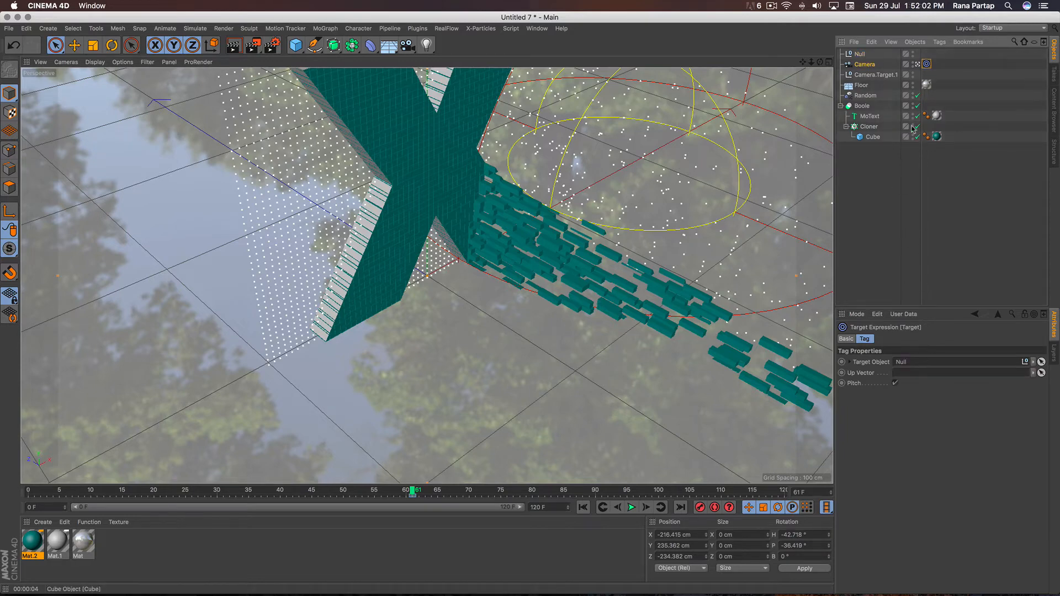
- Raise the Null target object to about 57.8 cm on the Y axis so the camera frames the whole X
click(863, 55)
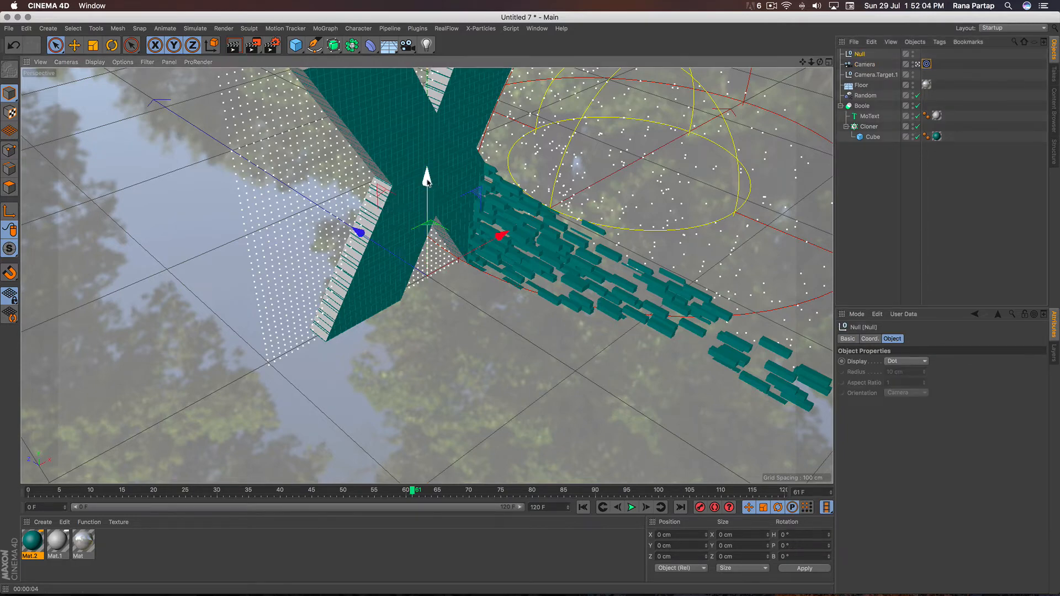
mouse_move(426, 176)
mouse_down()
mouse_move(431, 149)
mouse_move(447, 176)
mouse_up()
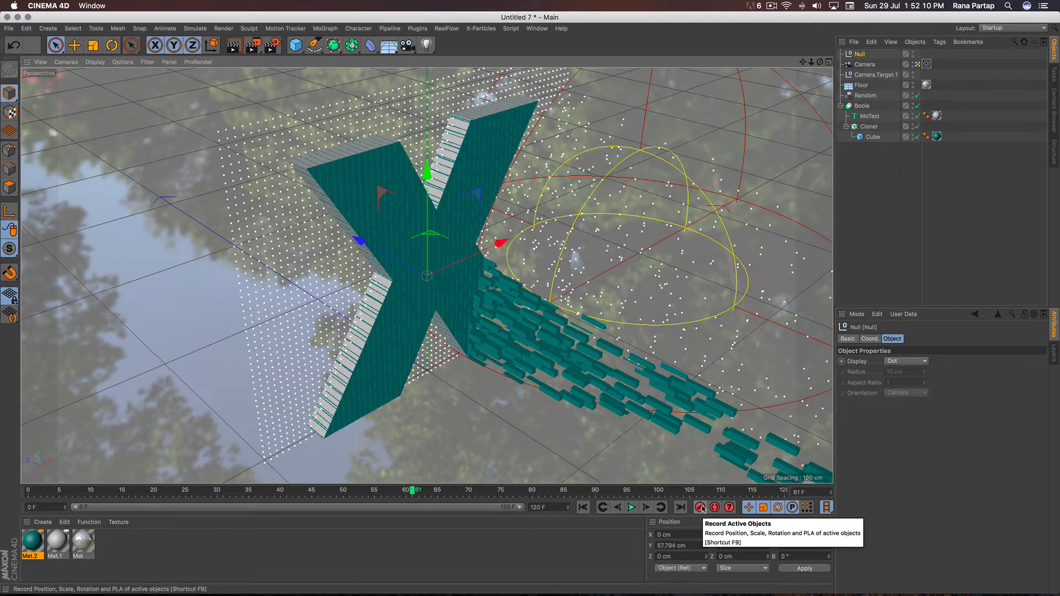
- At frame 0, orbit the Camera to about X -170, Y 189, Z 295 cm behind the X and record a camera keyframe
click(870, 64)
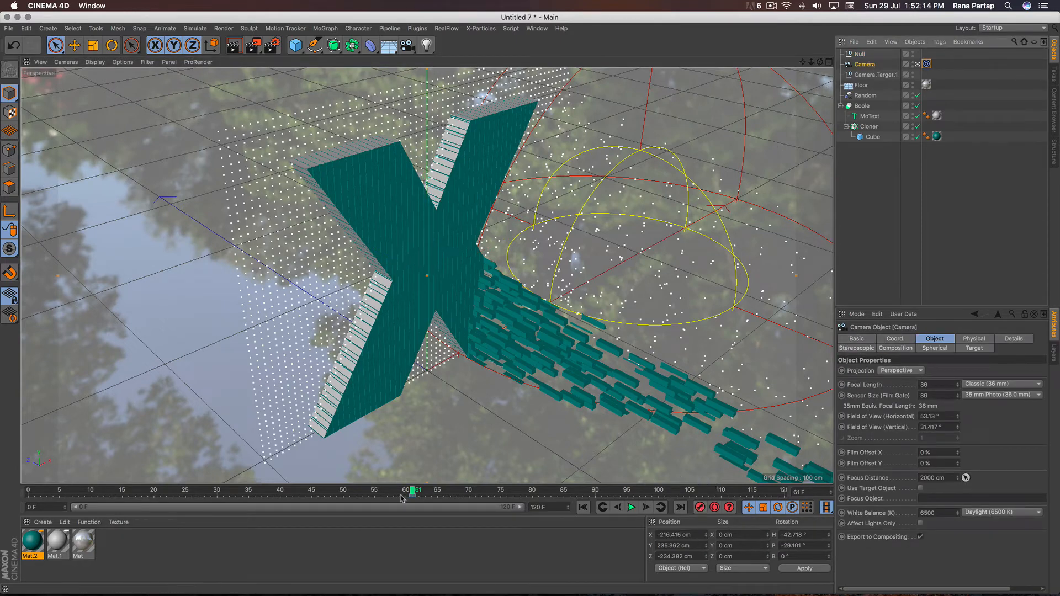
click(583, 507)
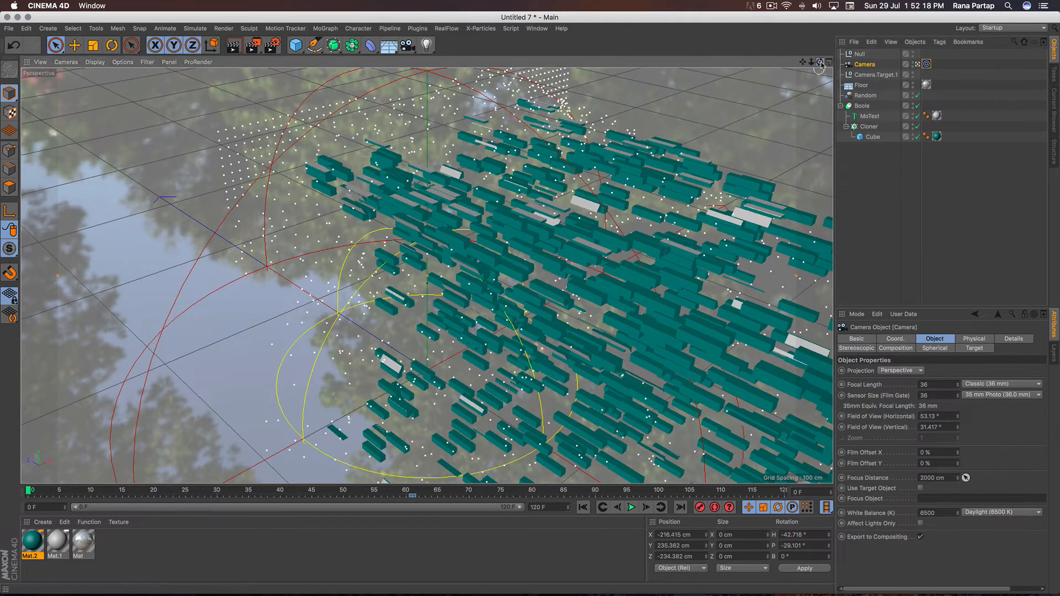
mouse_move(819, 69)
mouse_down()
mouse_move(738, 67)
mouse_move(804, 63)
mouse_up()
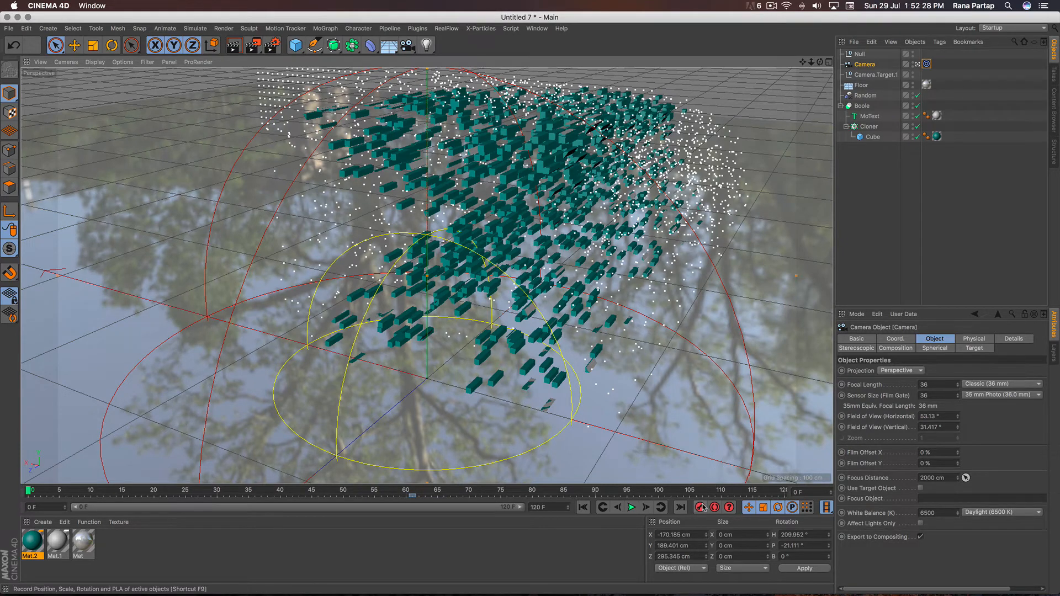
- Scrub through the camera move, record a camera keyframe at frame 17, and shift that keyframe to frame 5
drag(40, 491, 325, 493)
click(102, 495)
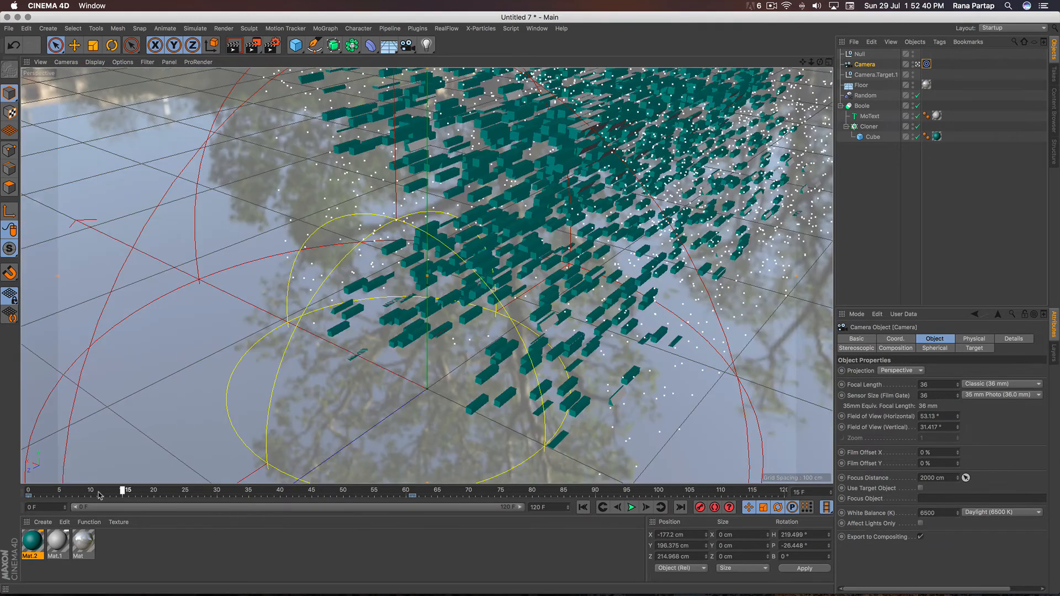
drag(100, 496, 104, 494)
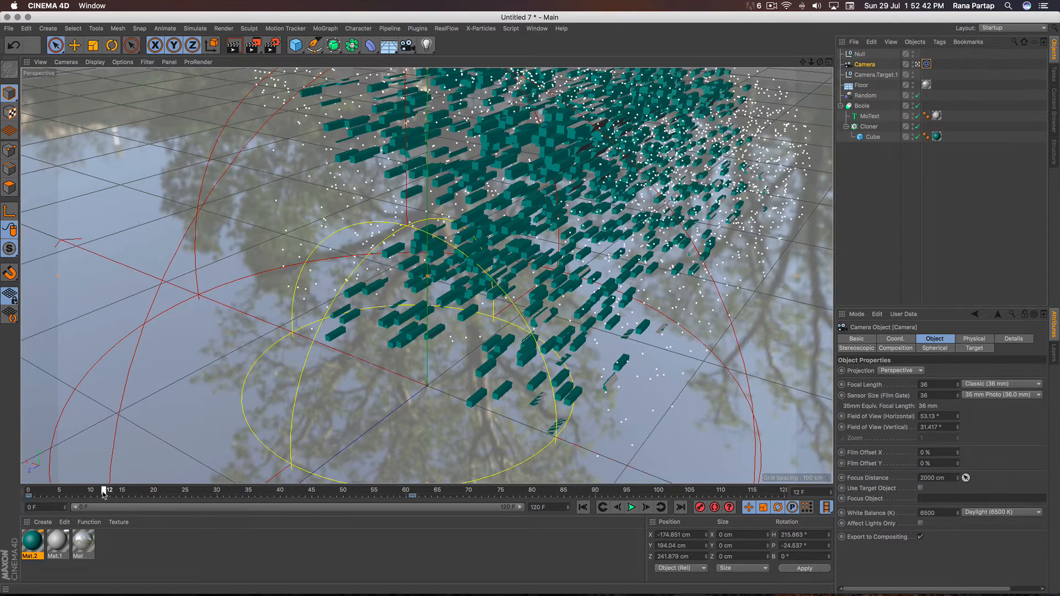
click(165, 494)
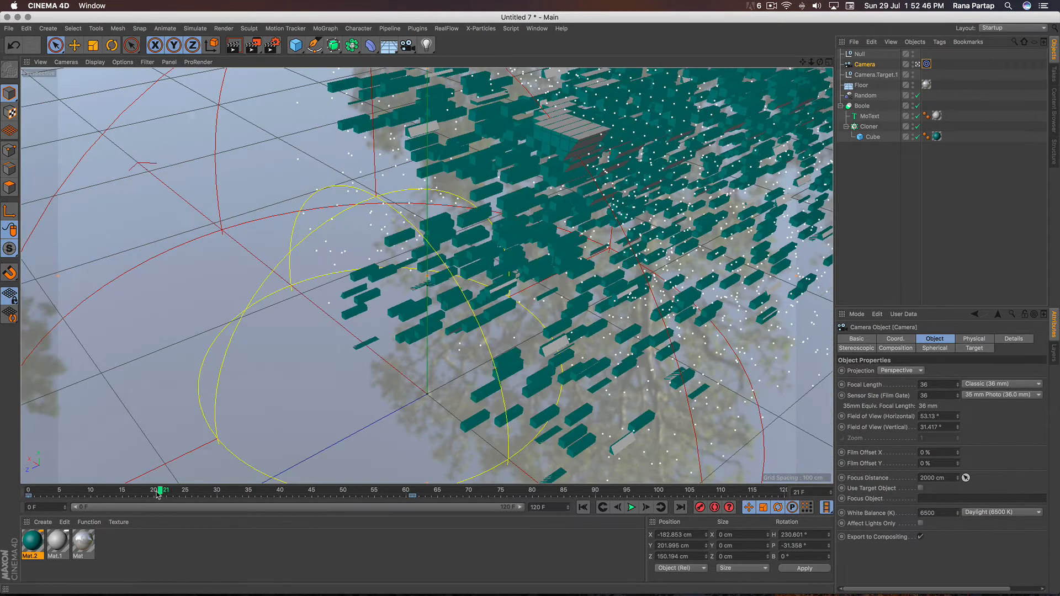
click(147, 494)
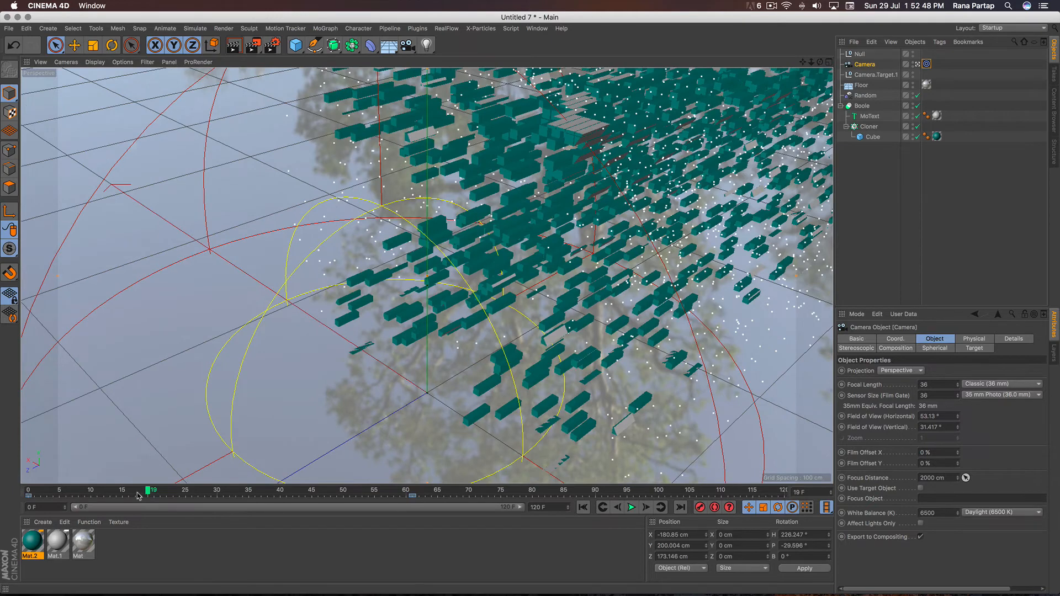
click(138, 495)
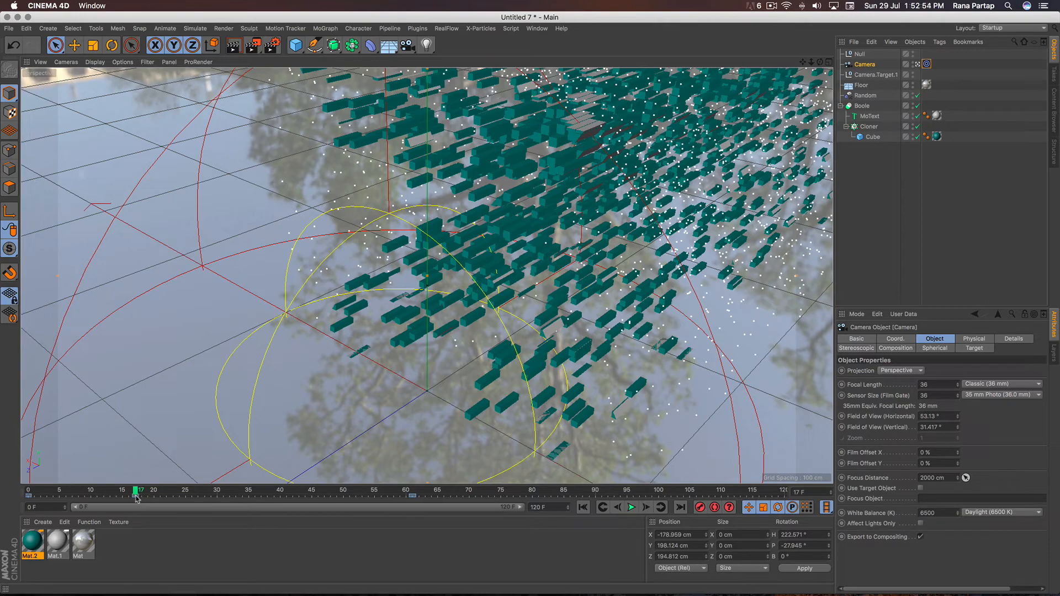
drag(137, 497, 61, 501)
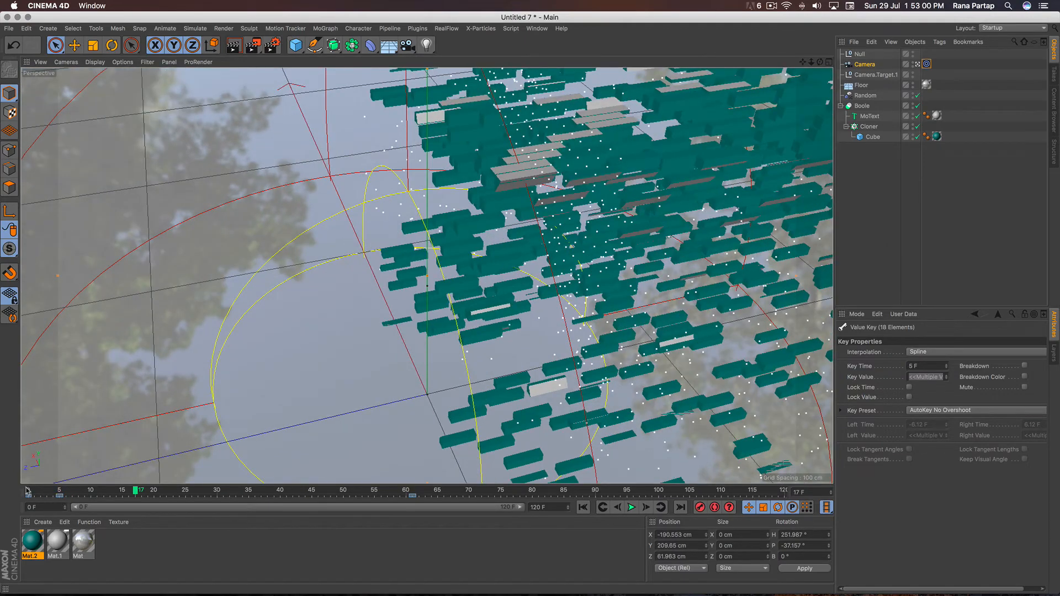
- Play the animation from frame 0 to check the camera move, and stop it near frame 59
click(40, 491)
click(21, 491)
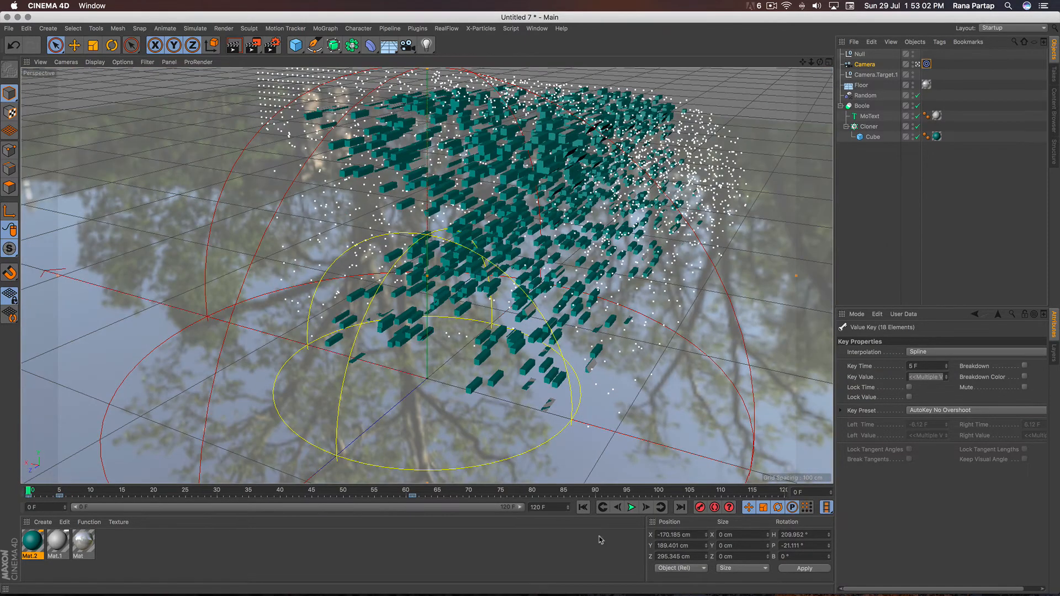
click(633, 509)
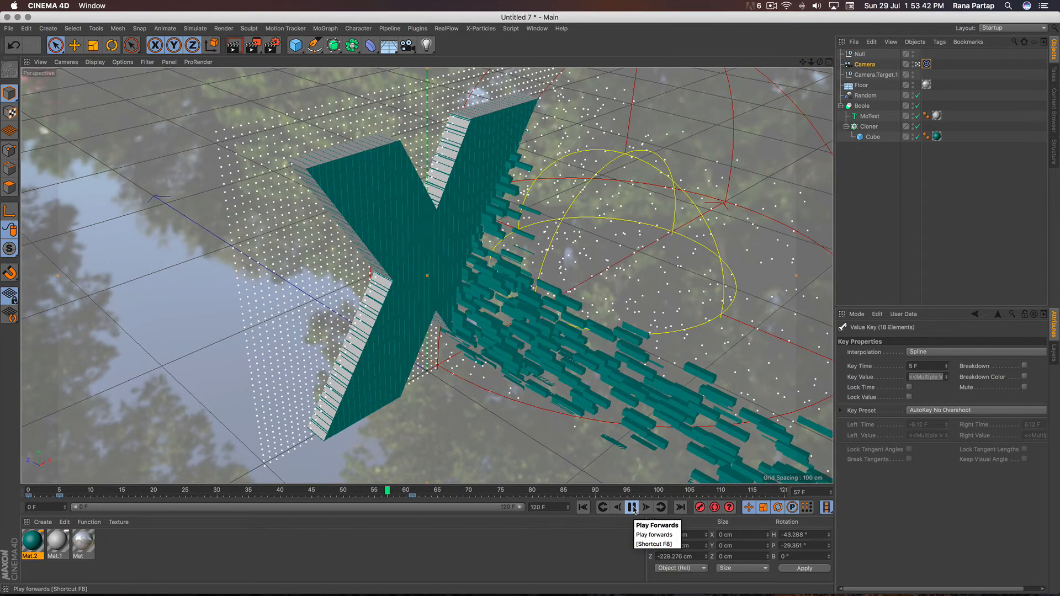
click(633, 508)
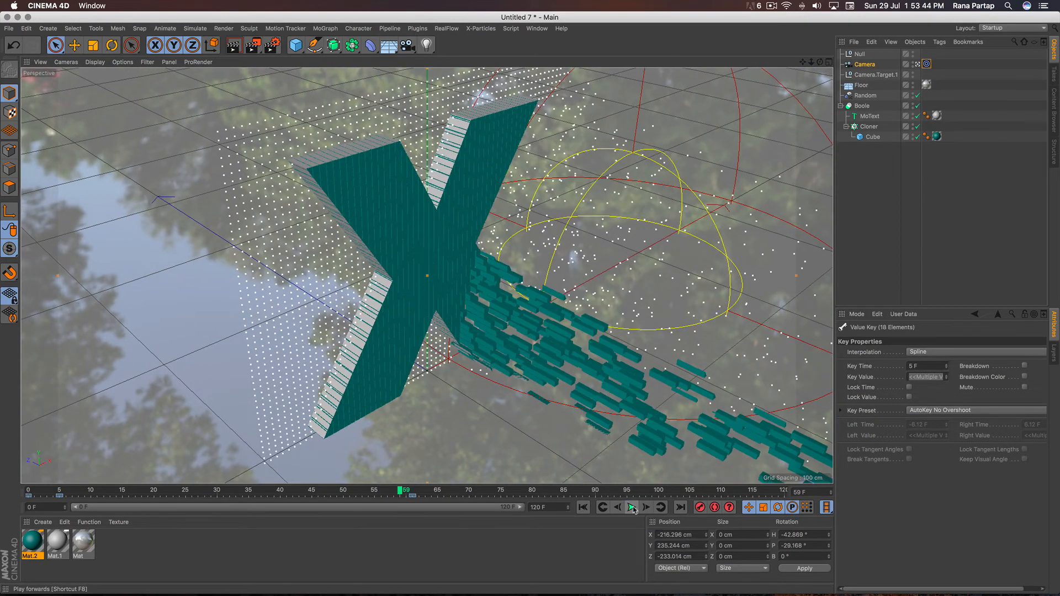
- Render the current camera view, and play the assembling X animation again from the first frame
click(233, 48)
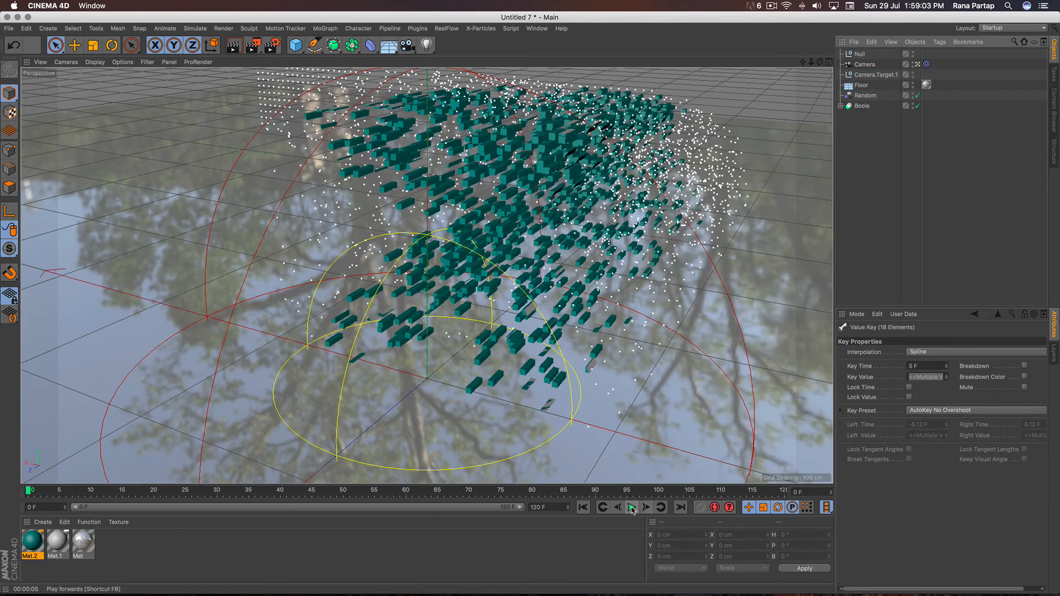
click(631, 508)
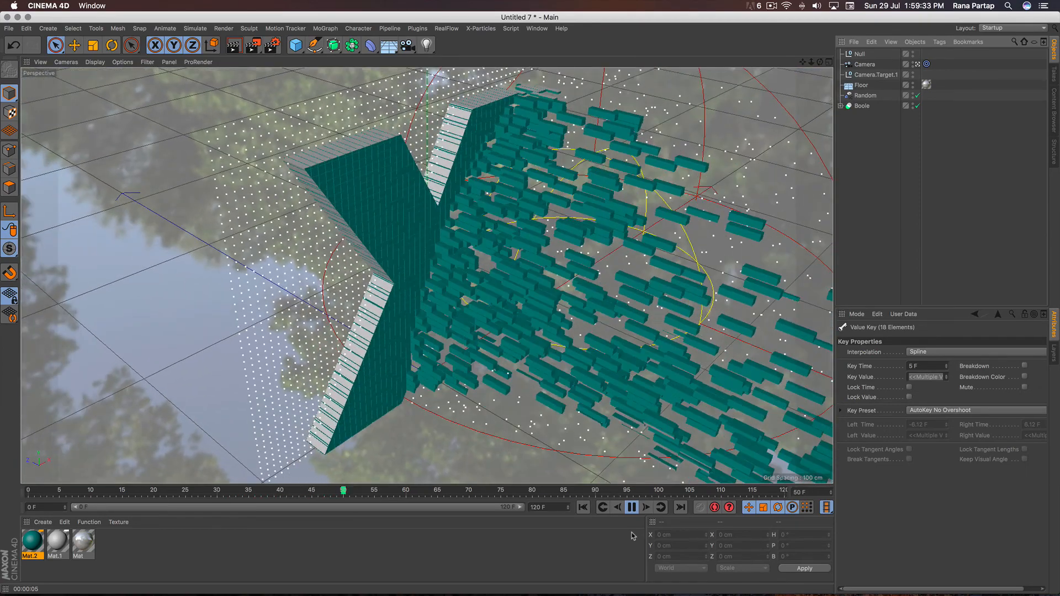
click(633, 508)
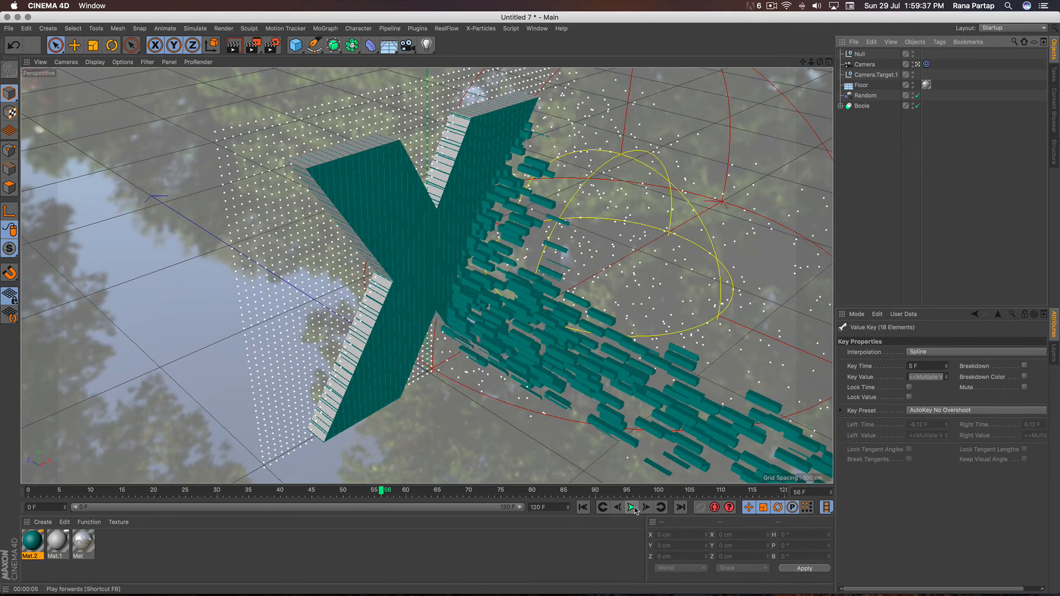